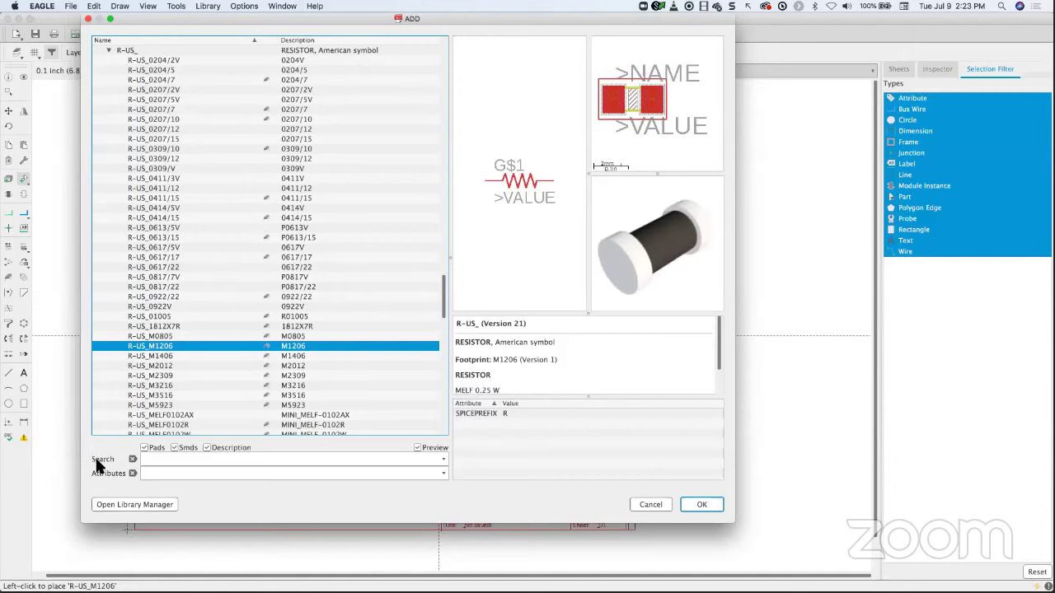
- Search the Add dialog's part library for '555'; no devices match
click(179, 458)
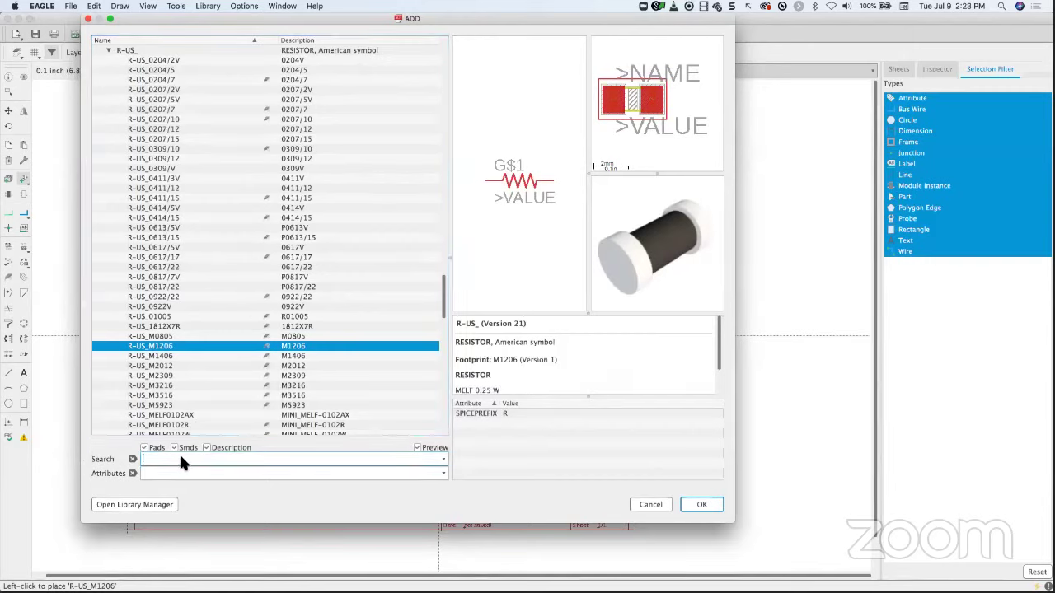
key(Return)
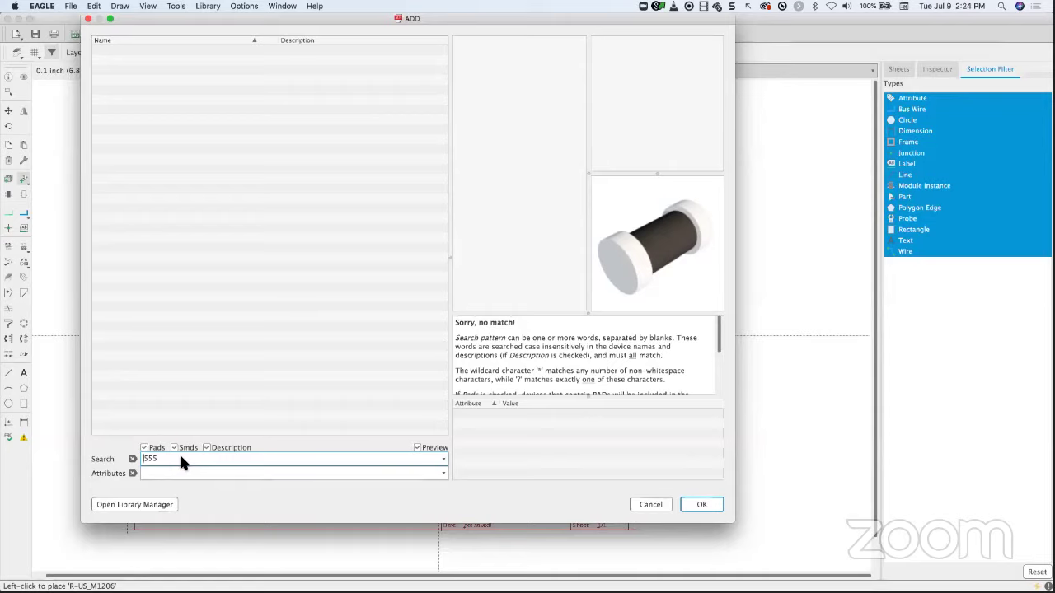
- Search '*555*' and select the LM555N (DIL08) from the linear library's 555 family
text(*)
key(Return)
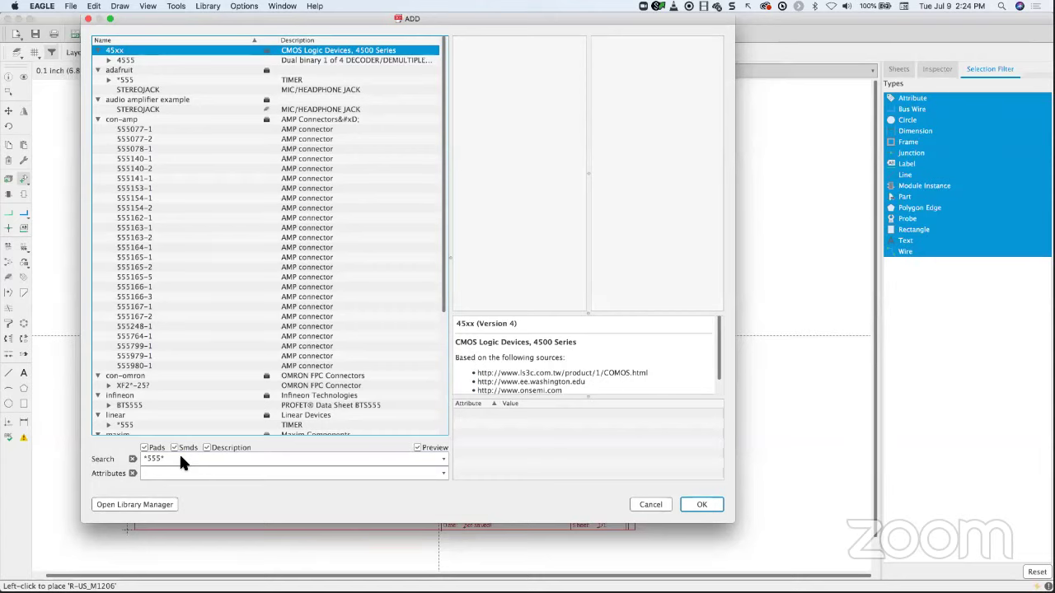
scroll(213, 393, down, 5)
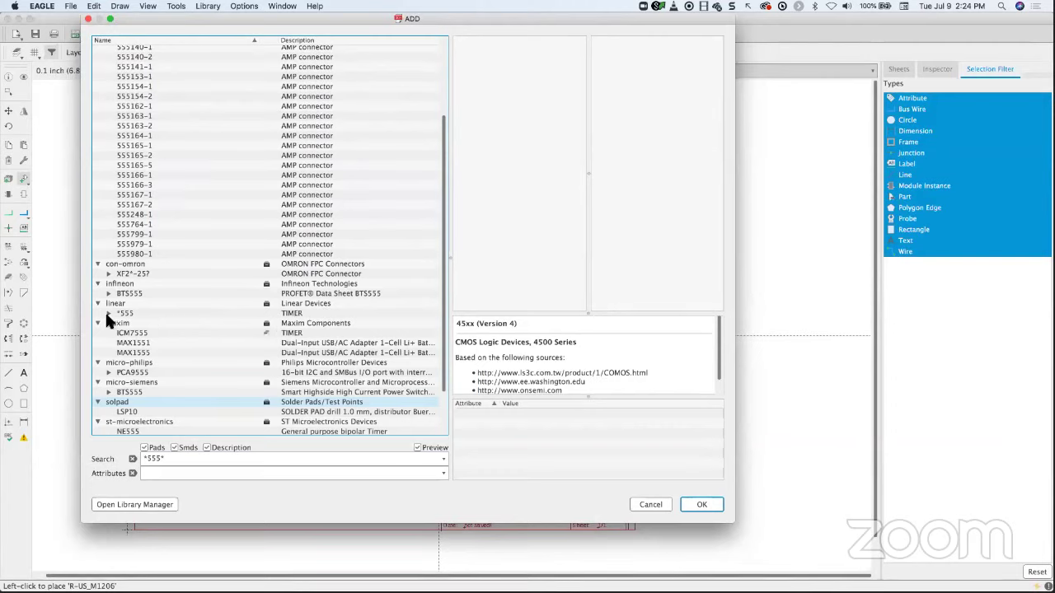
click(107, 314)
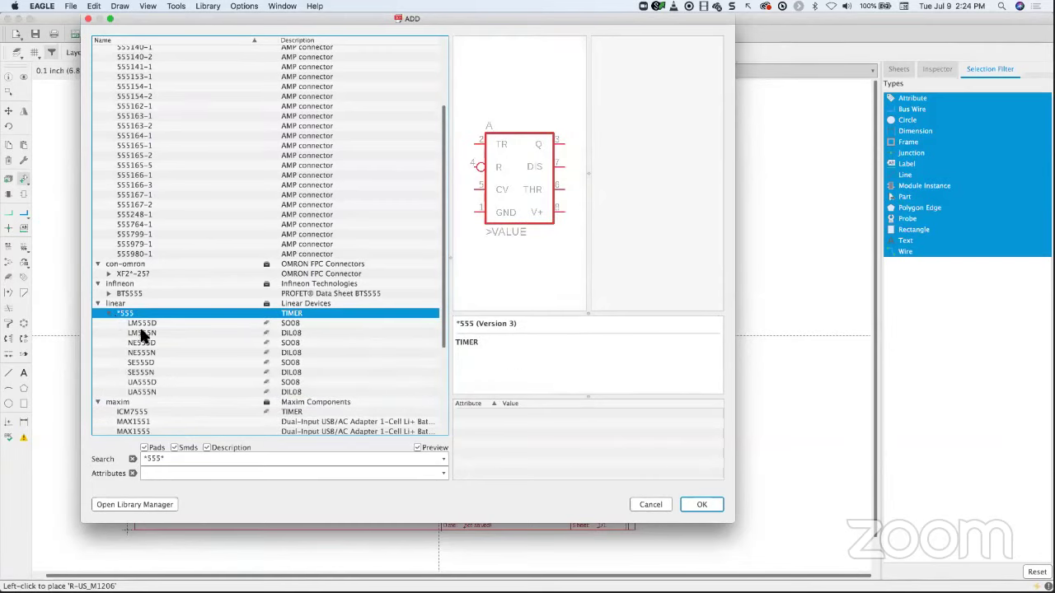
click(143, 323)
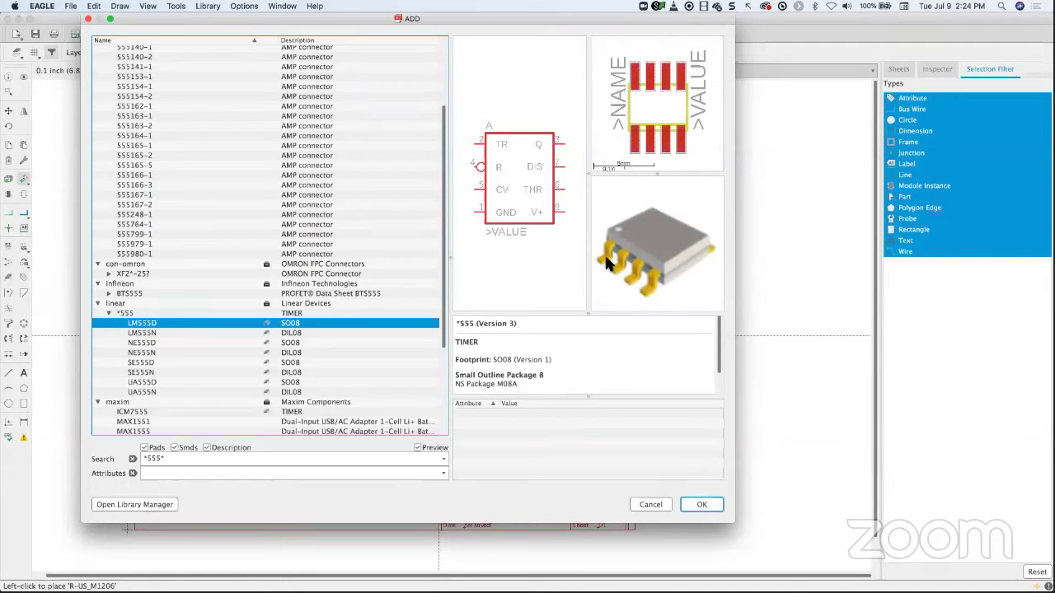
click(148, 334)
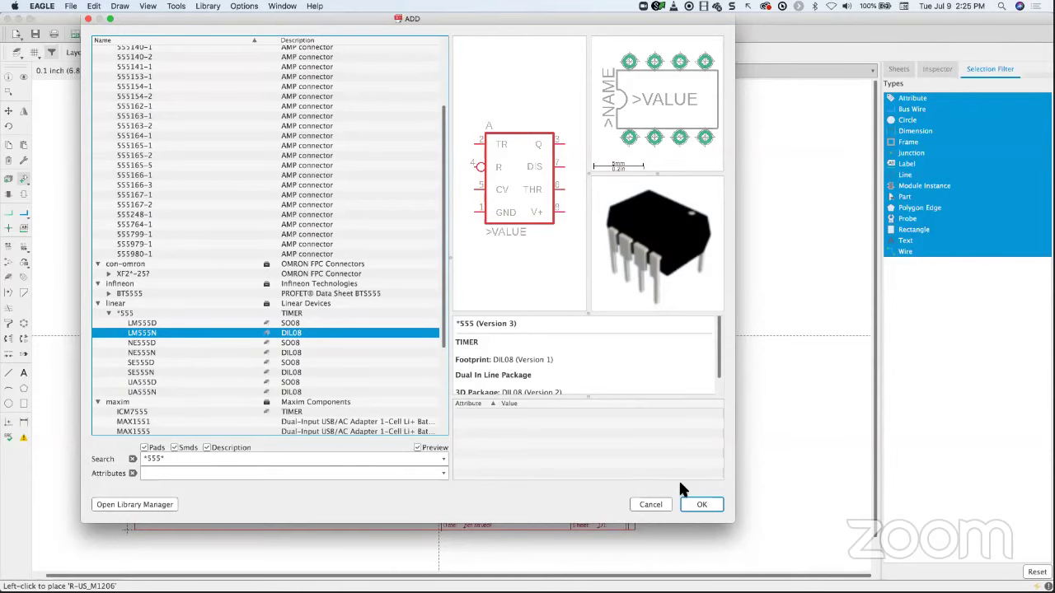
click(698, 504)
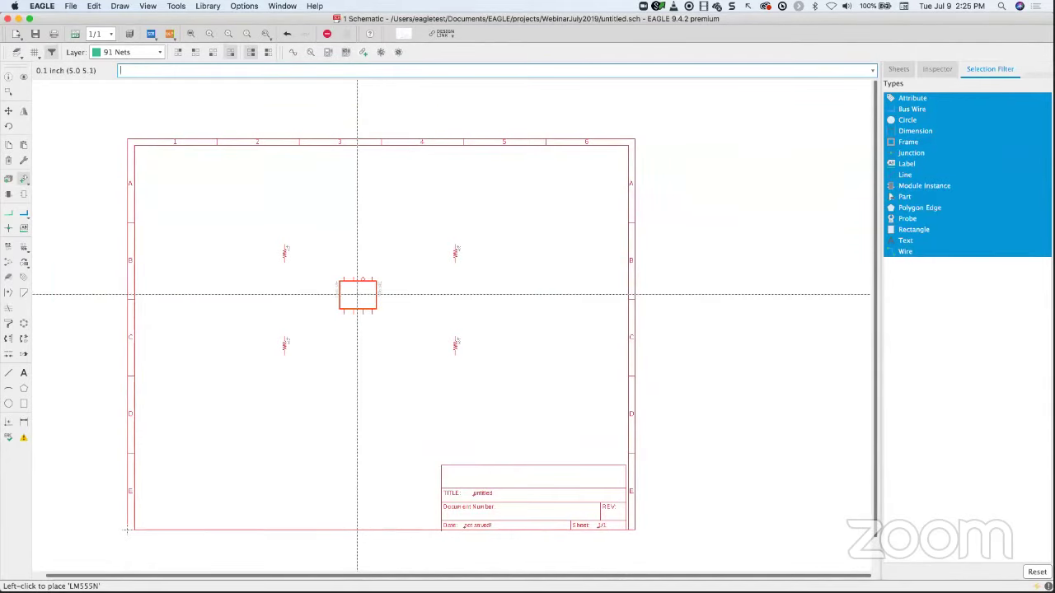
- Rotate and mirror the LM555N, then place it as IC1 between the four resistors
scroll(357, 292, up, 3)
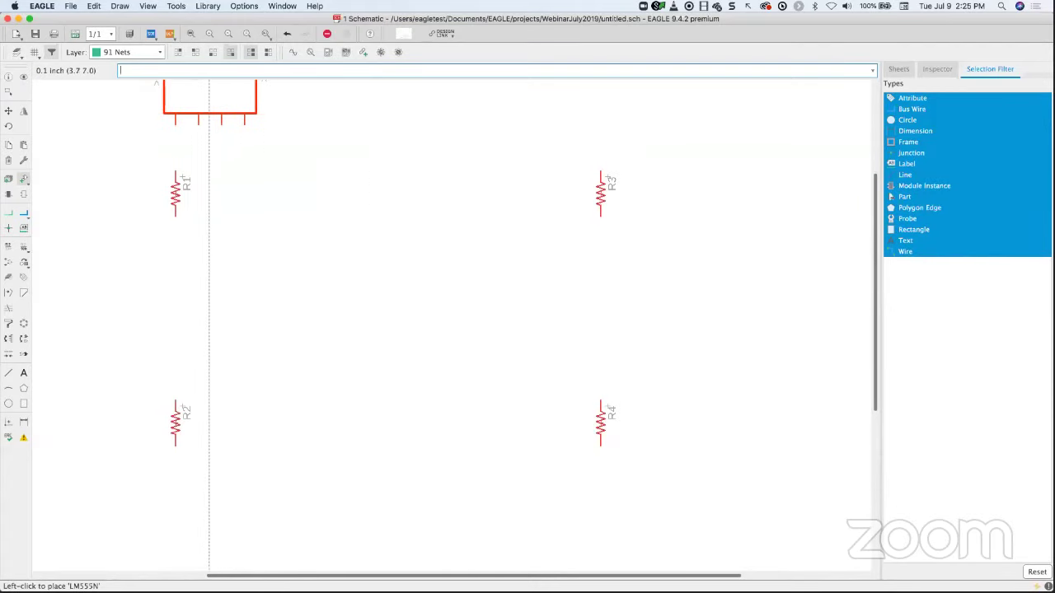
right_click(367, 412)
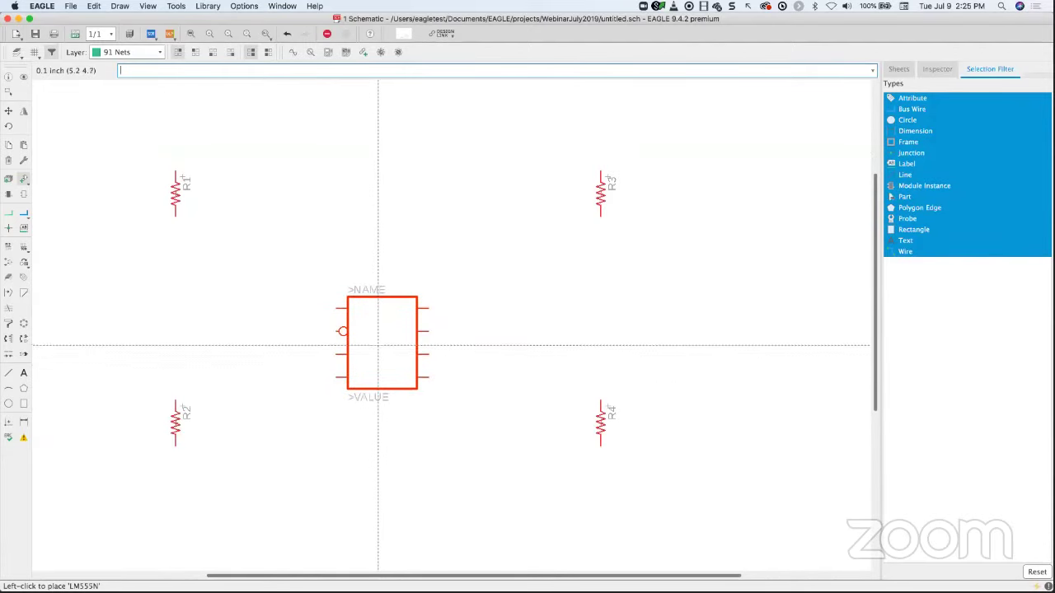
scroll(377, 344, down, 1)
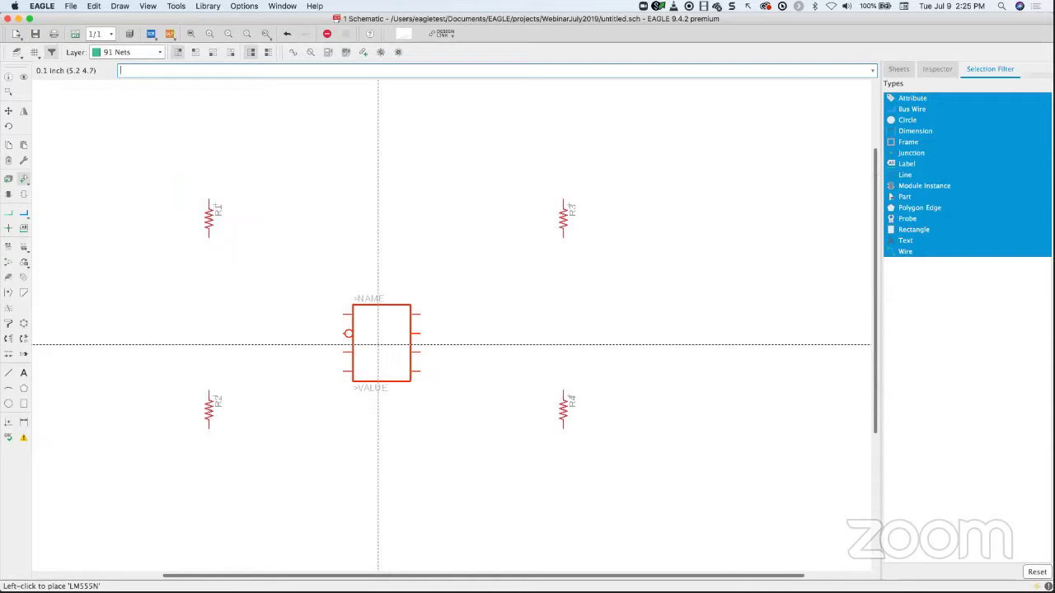
middle_click(377, 344)
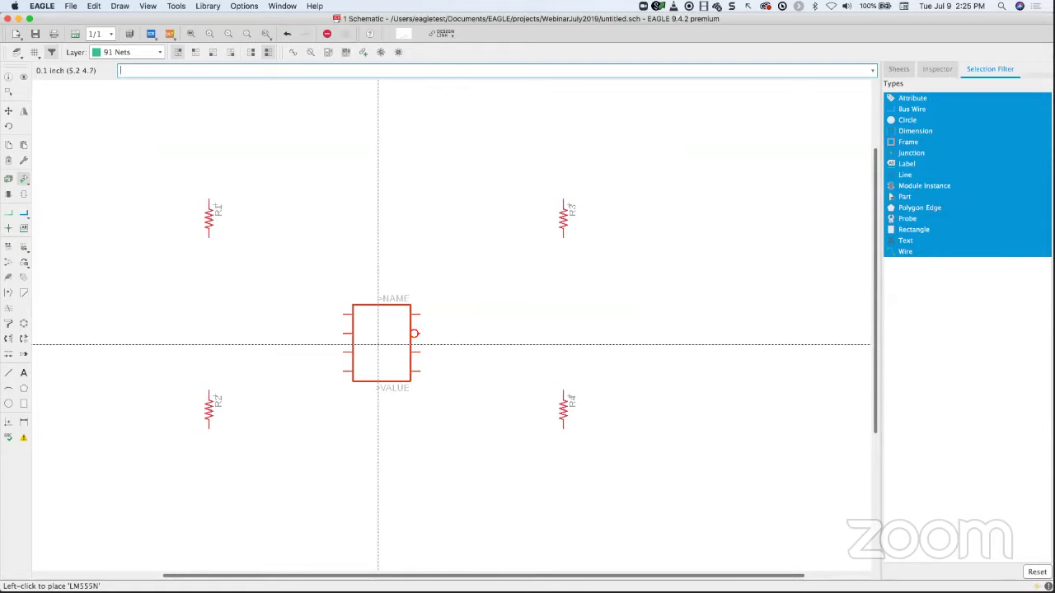
right_click(377, 345)
right_click(378, 345)
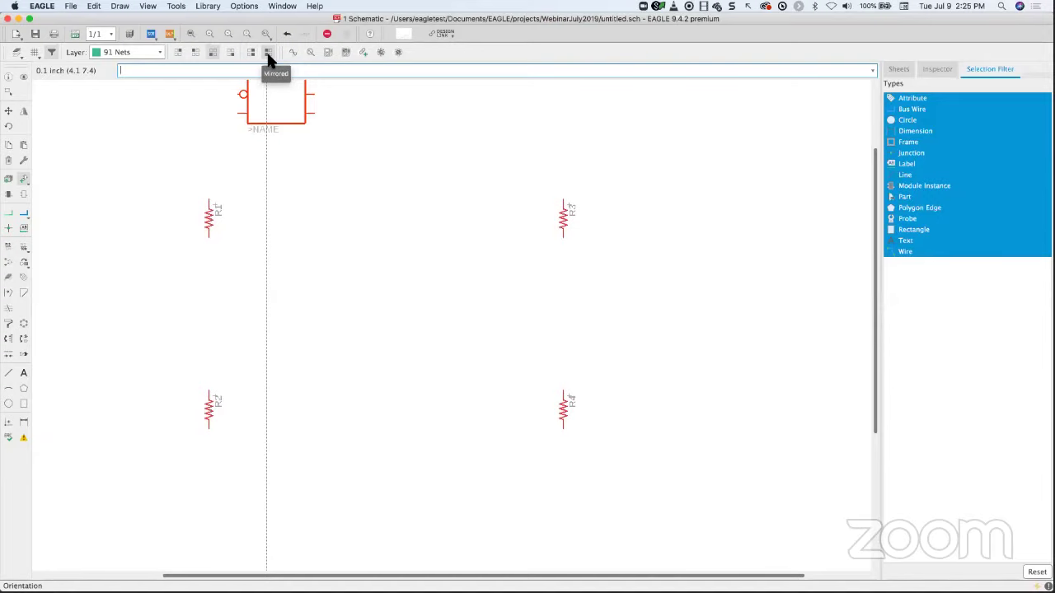
scroll(377, 393, down, 1)
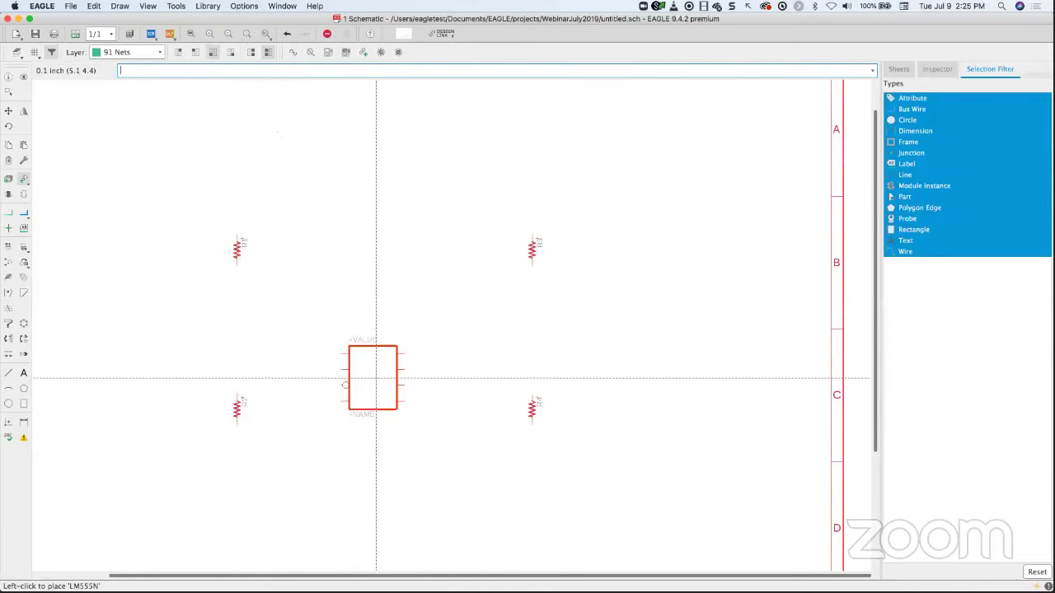
middle_click(379, 321)
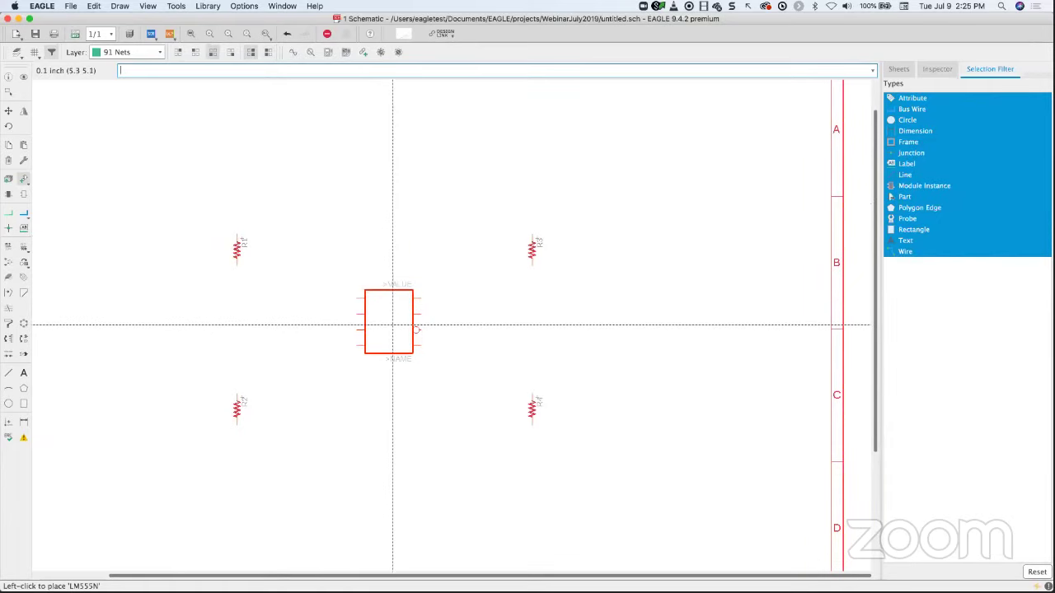
click(392, 324)
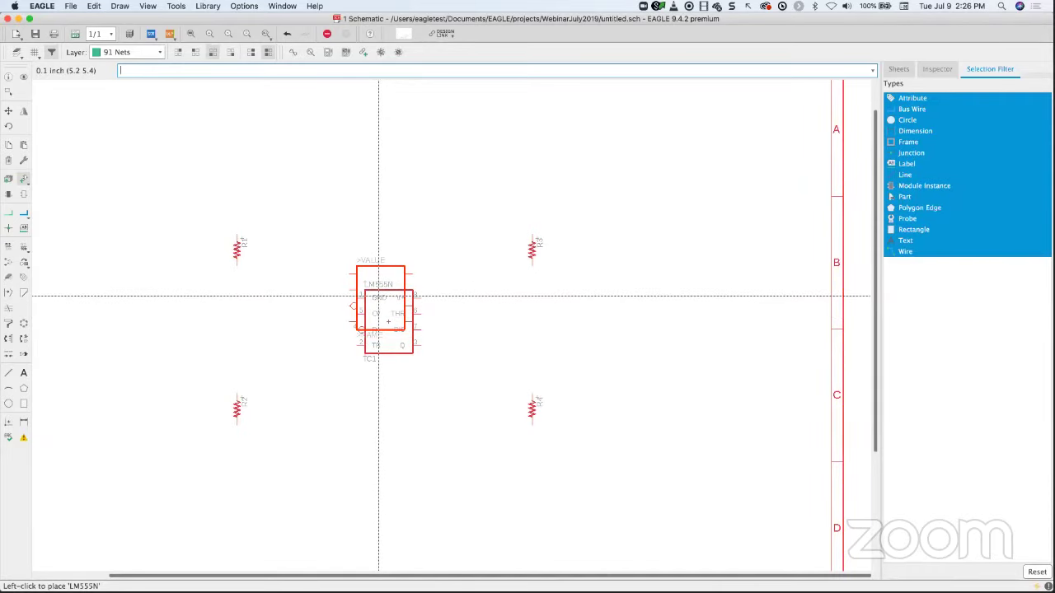
key(Escape)
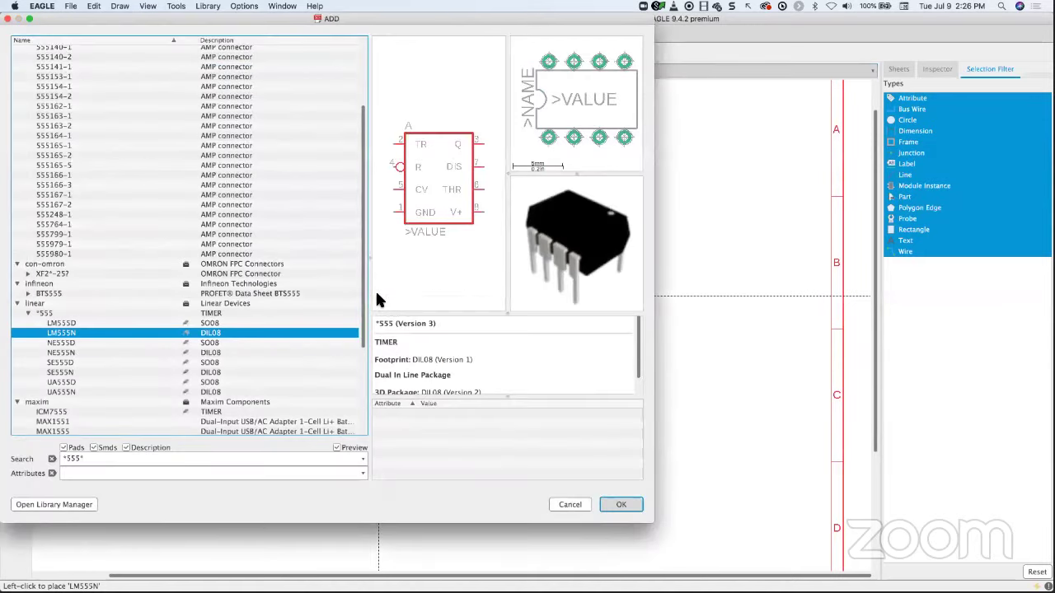
key(Escape)
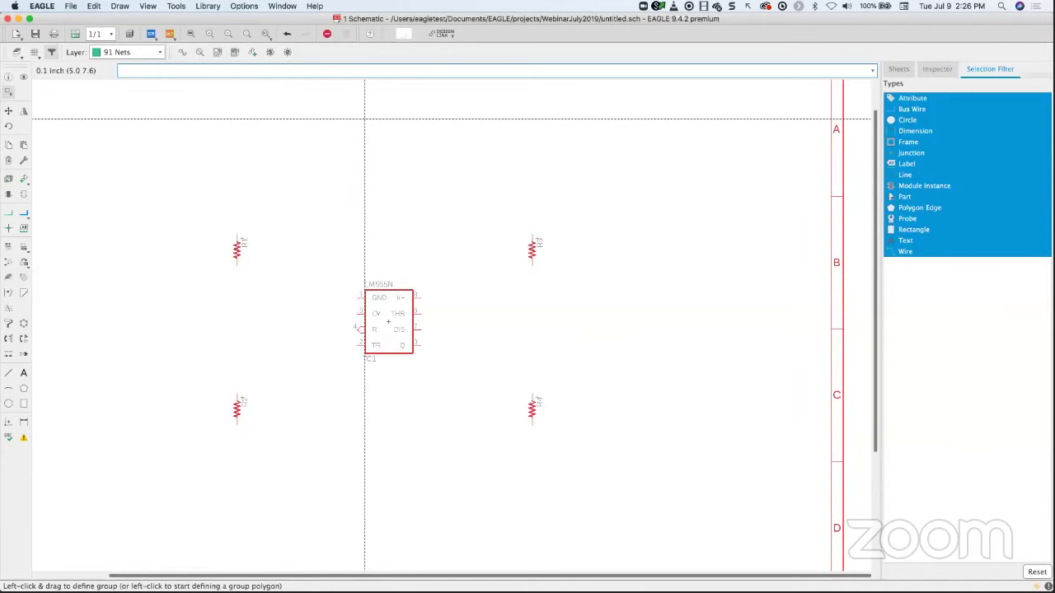
- Group the timer and resistors and move them left on the sheet
click(10, 96)
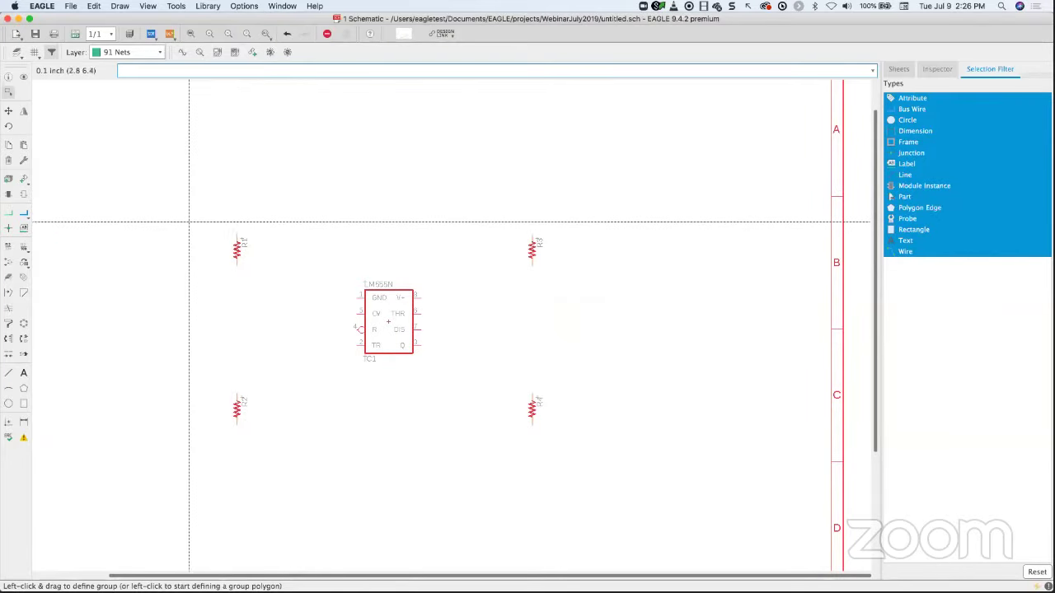
drag(186, 214, 595, 456)
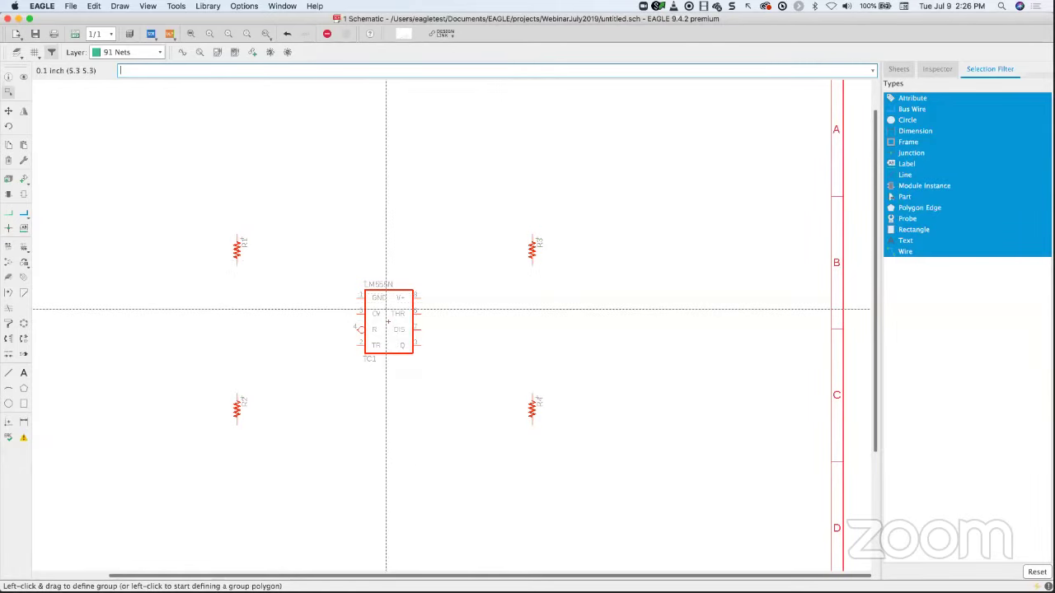
ctrl+right_click(389, 322)
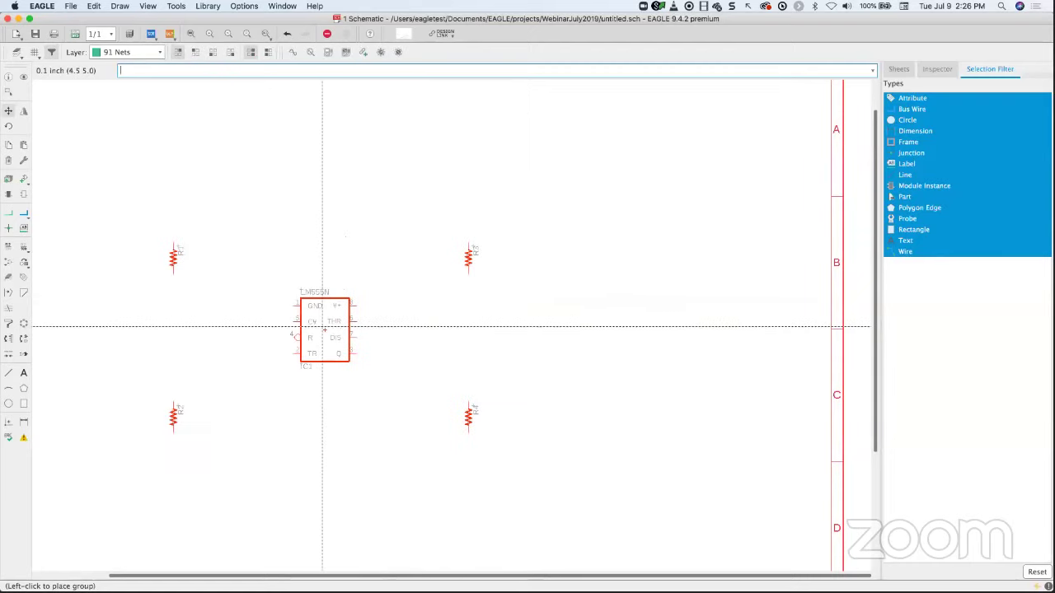
click(391, 318)
scroll(393, 316, up, 5)
scroll(392, 316, down, 6)
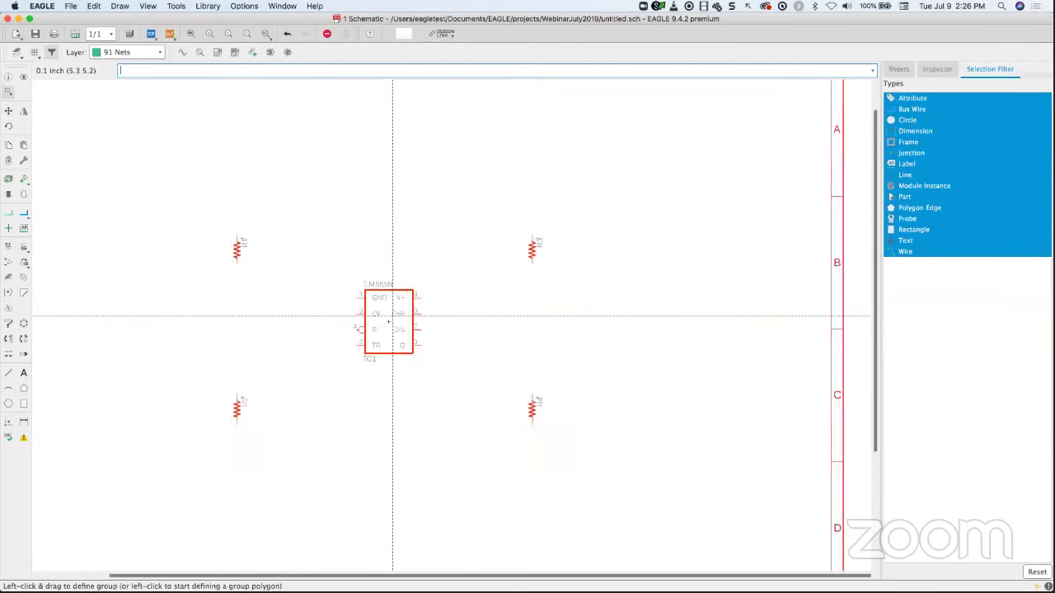
scroll(392, 316, up, 2)
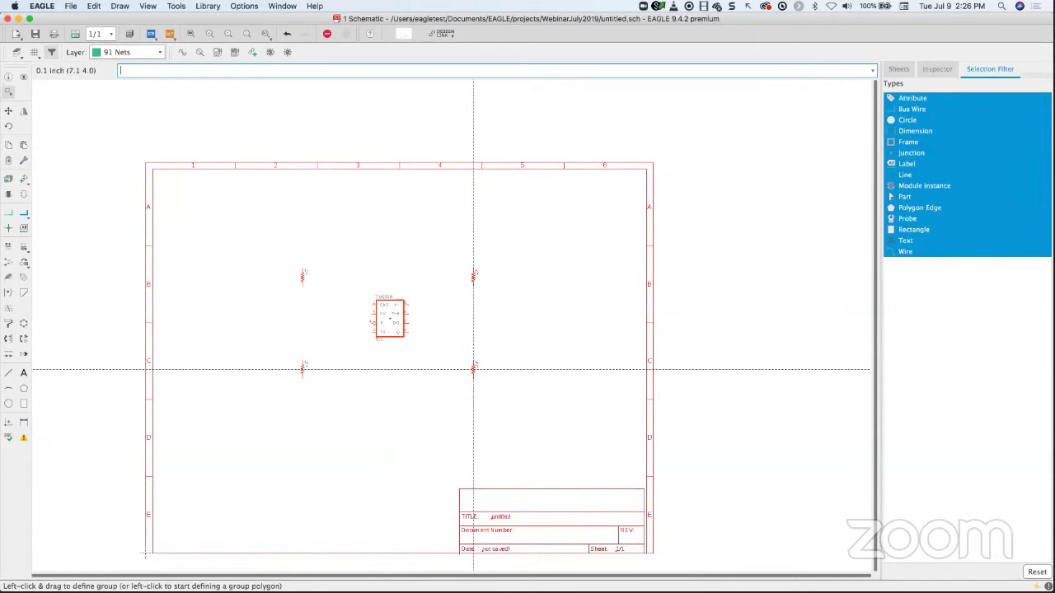
ctrl+right_click(473, 369)
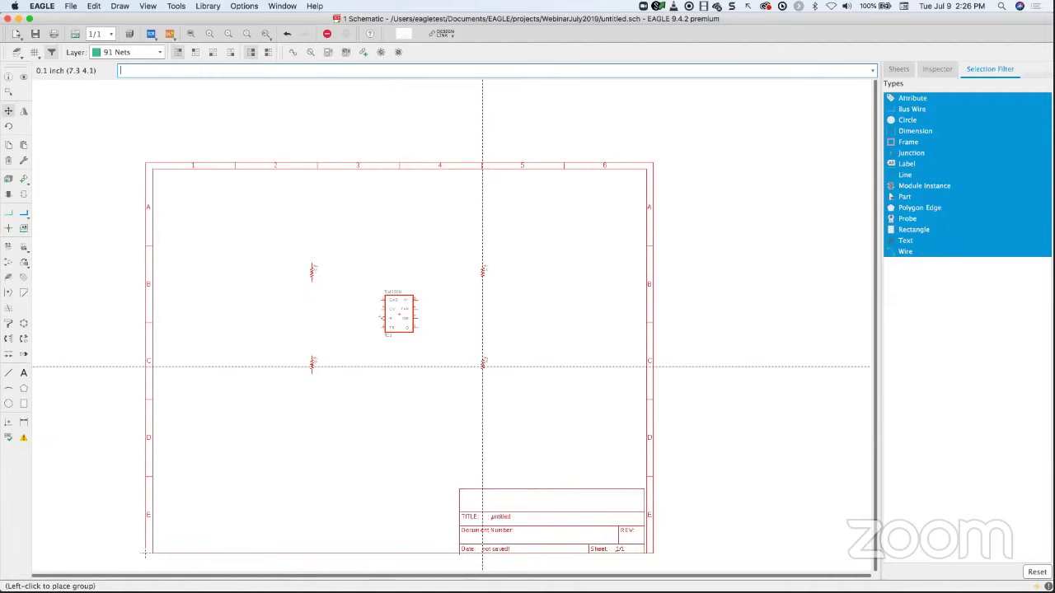
click(482, 367)
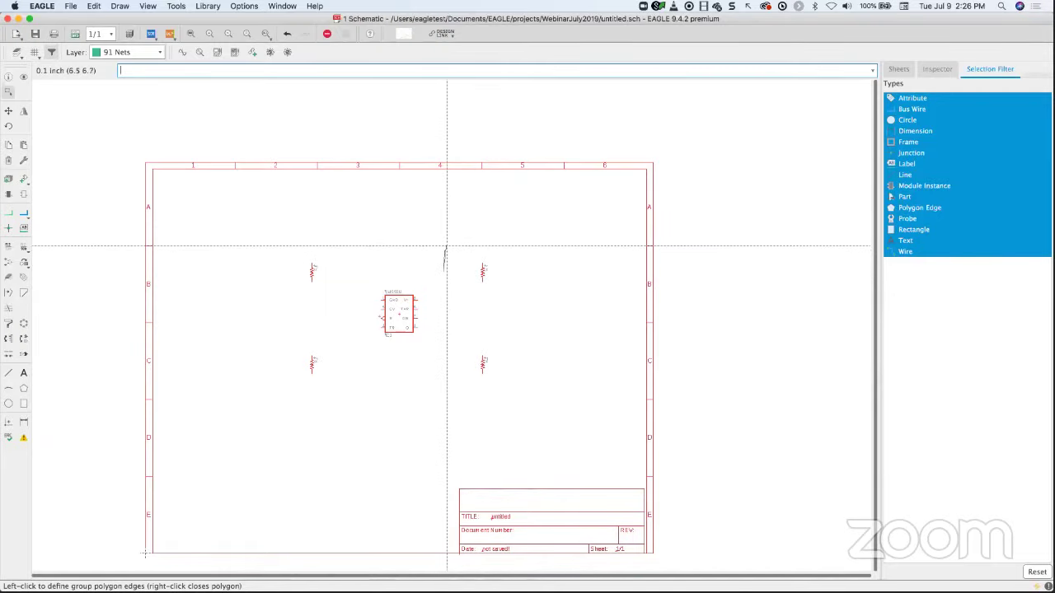
- Move the two right-hand resistors closer to the timer and fit the sheet in view
right_click(447, 245)
drag(448, 248, 497, 358)
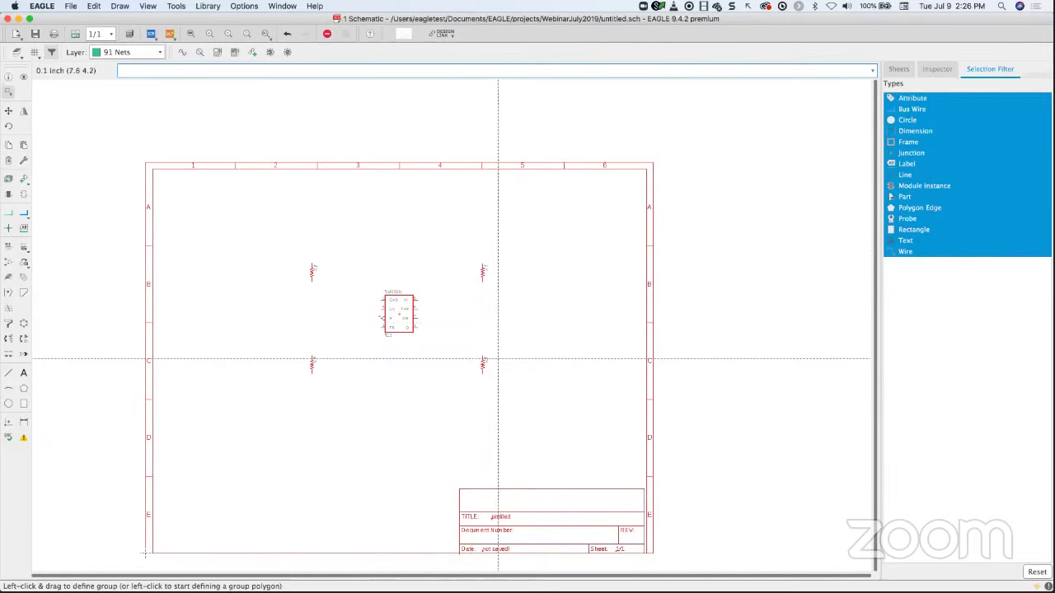
right_click(494, 362)
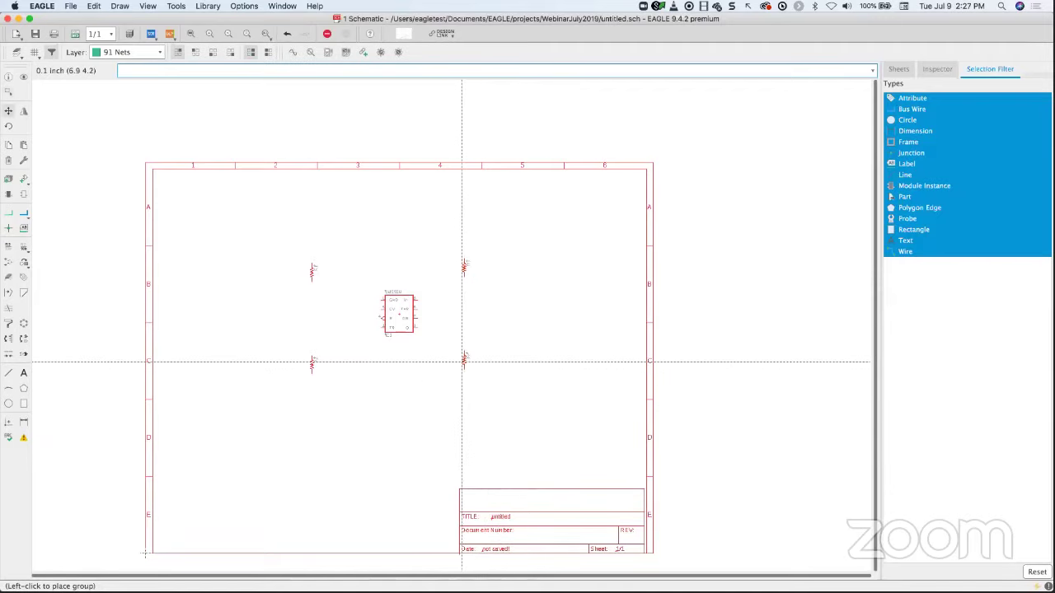
click(467, 364)
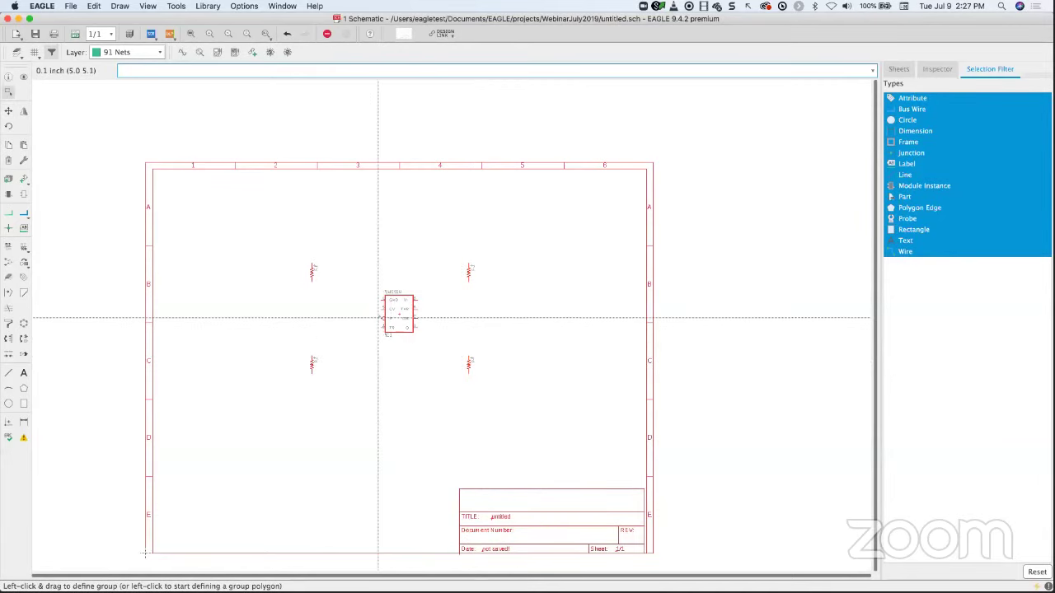
click(191, 36)
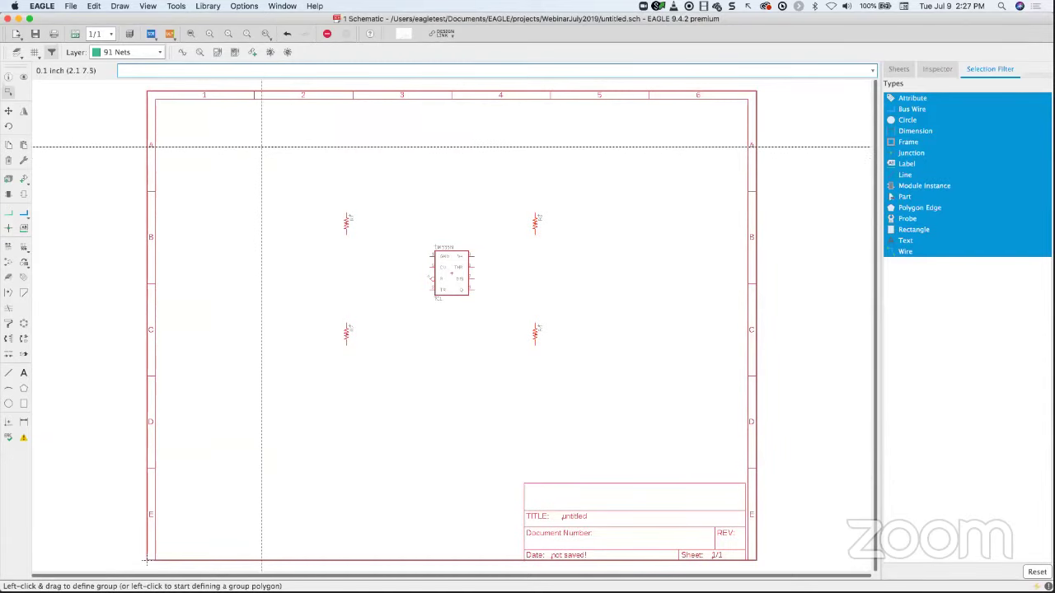
- Select the C-USC1206K capacitor from the rcl library's C-US device
click(23, 179)
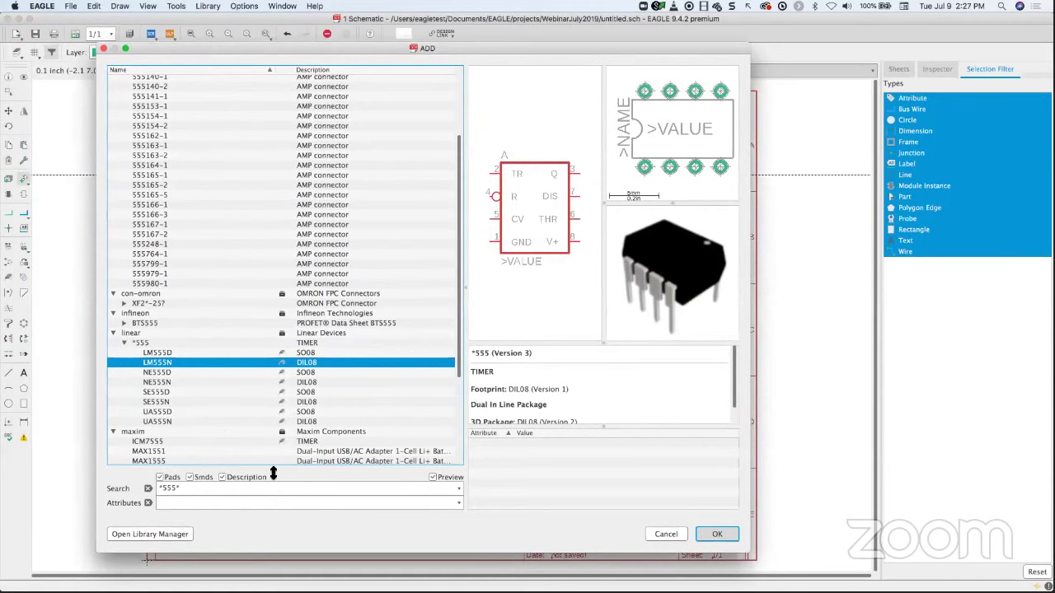
click(148, 489)
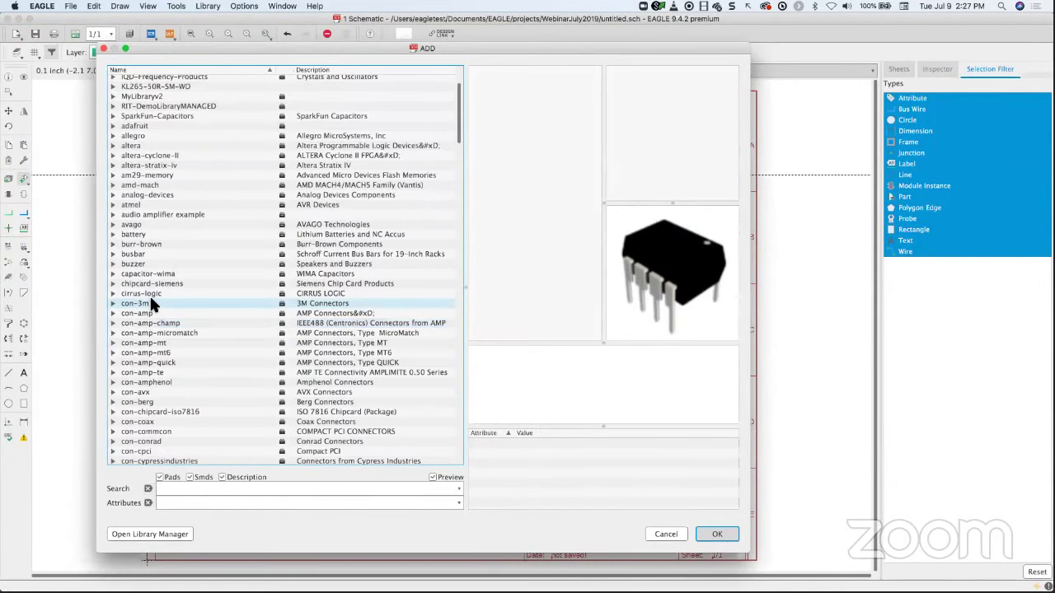
scroll(150, 305, down, 20)
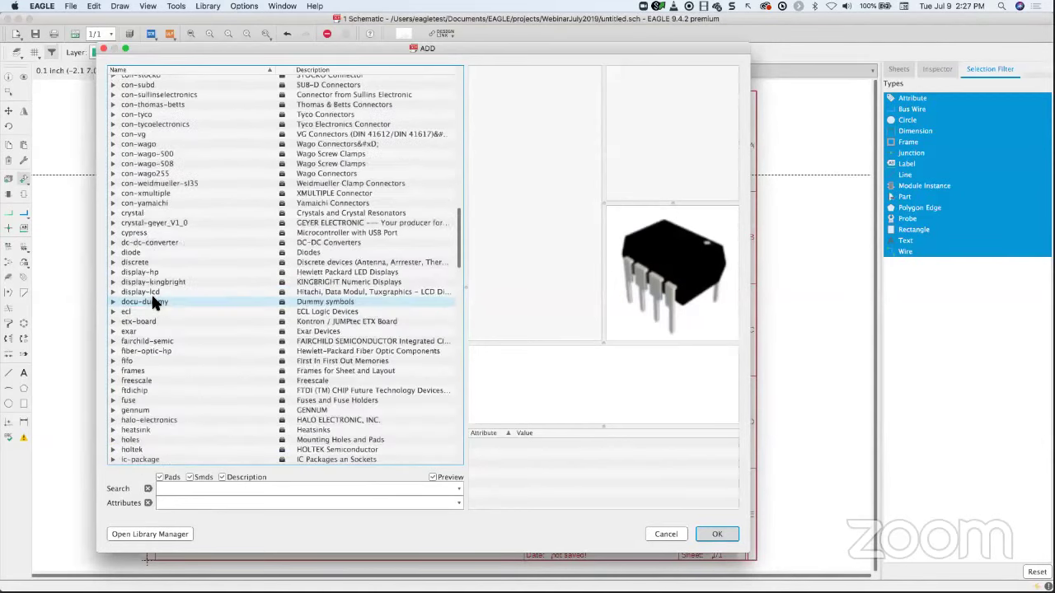
scroll(153, 300, down, 20)
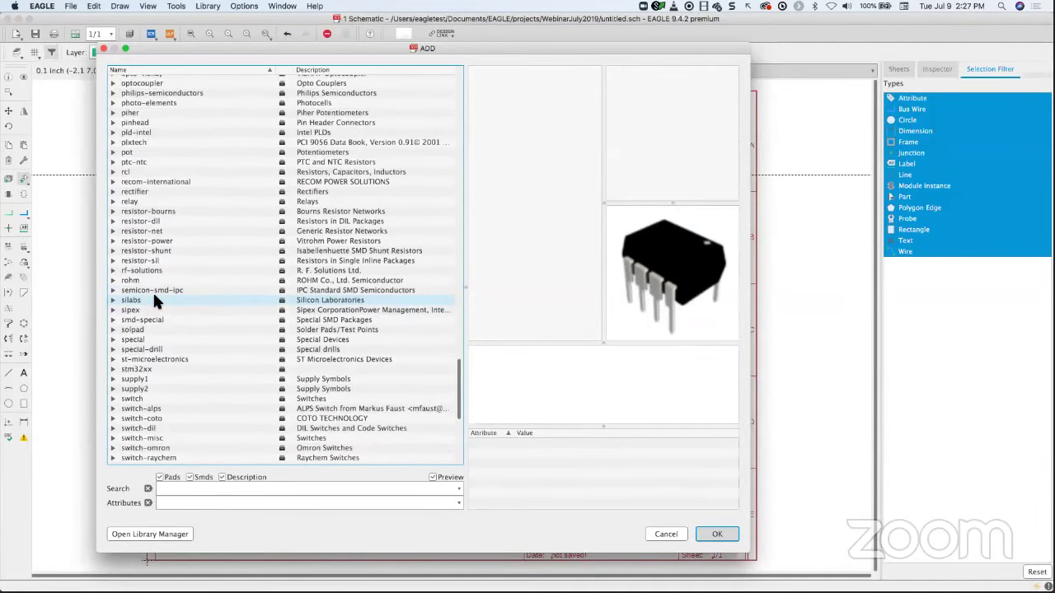
click(138, 310)
key(Home)
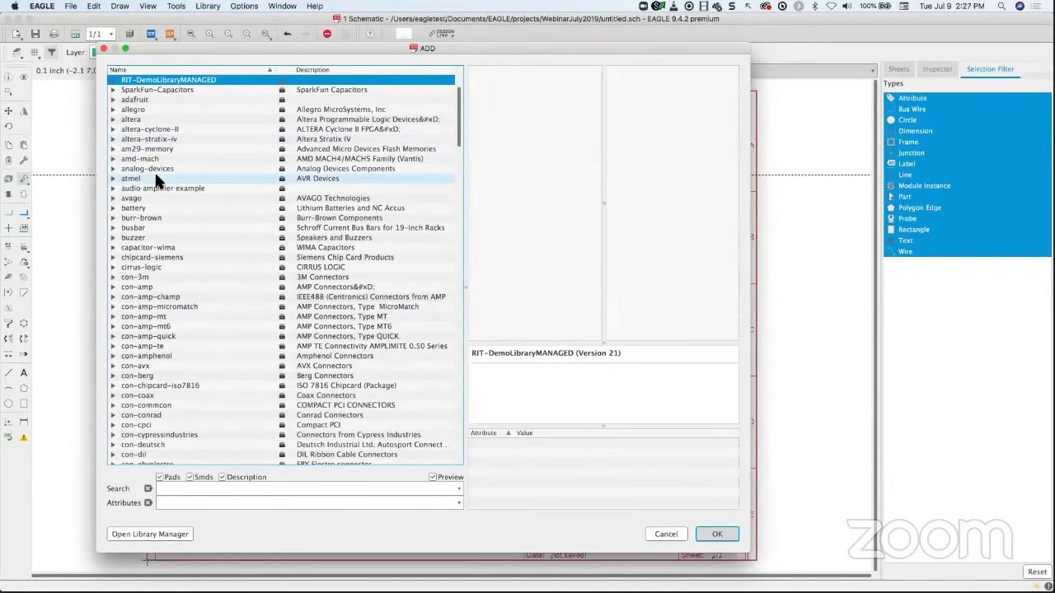
text(rcl)
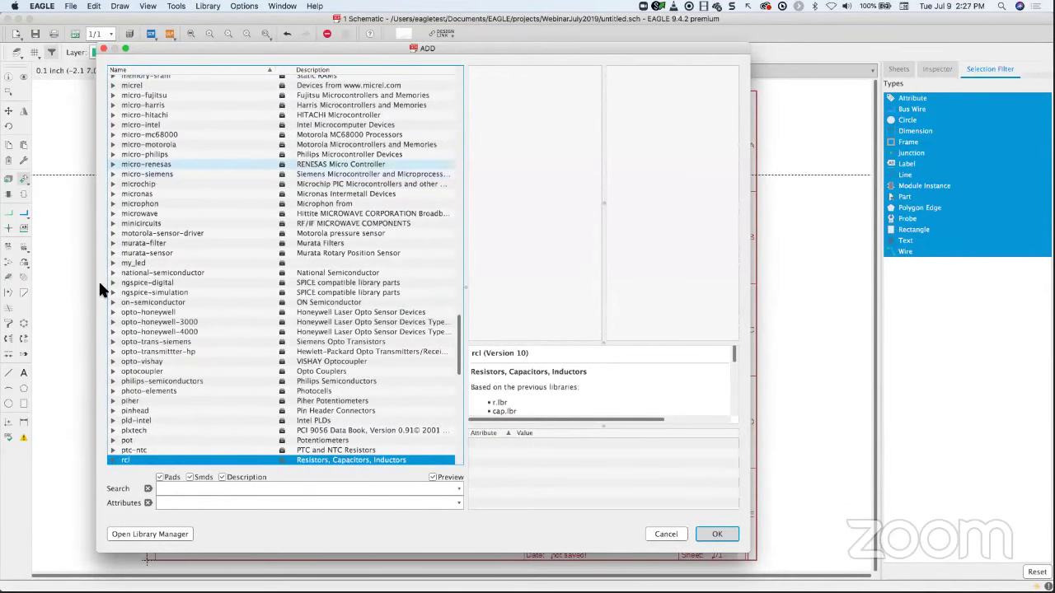
click(114, 460)
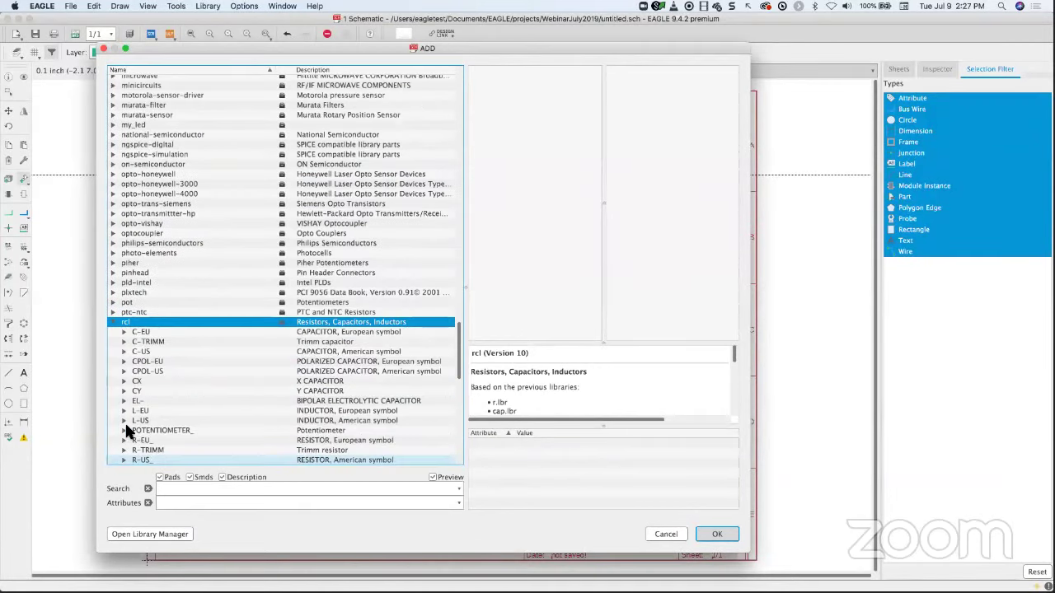
scroll(143, 387, down, 2)
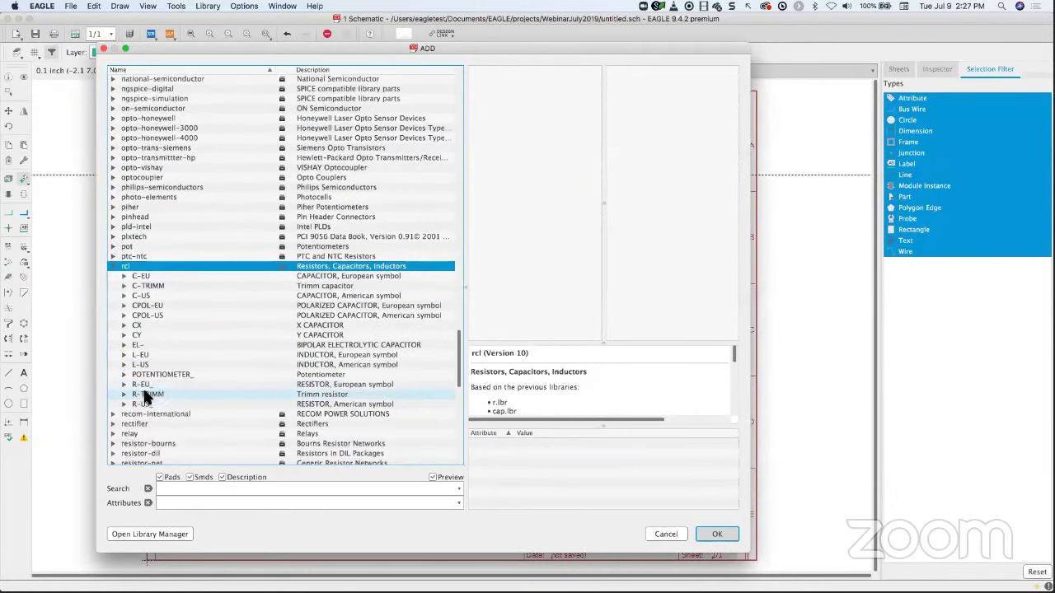
click(122, 297)
click(123, 296)
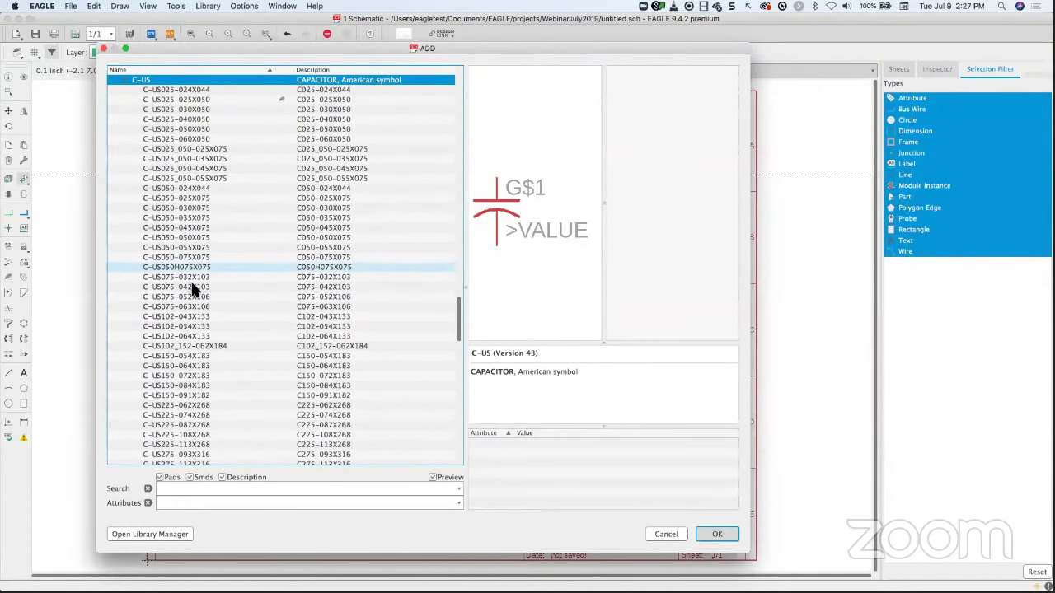
scroll(198, 288, down, 5)
scroll(195, 288, down, 4)
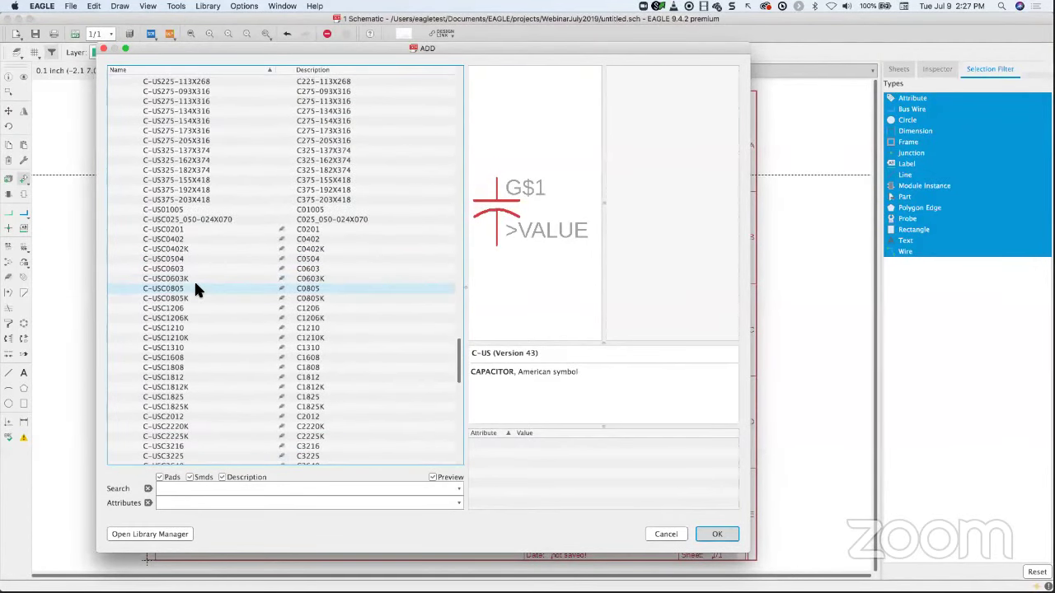
click(165, 318)
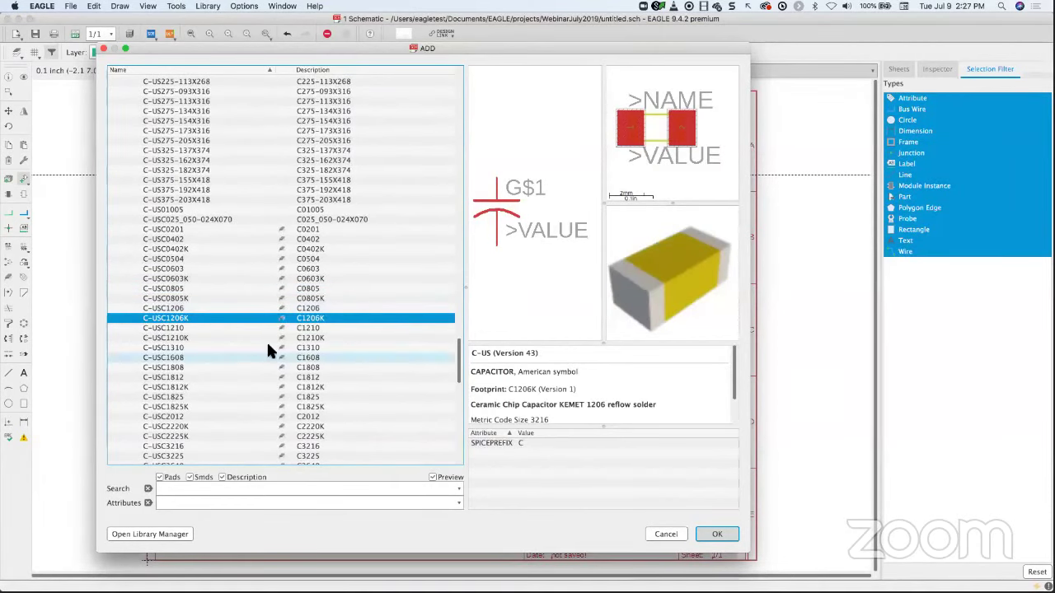
- Rotate the capacitor and place two: left of the timer and below the lower-left resistor
click(715, 535)
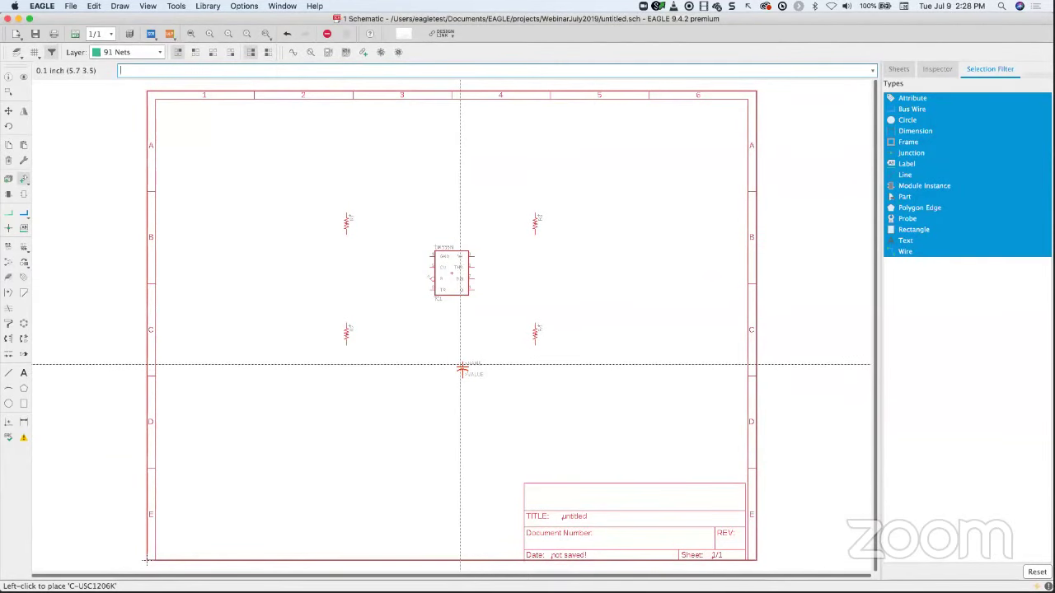
right_click(440, 350)
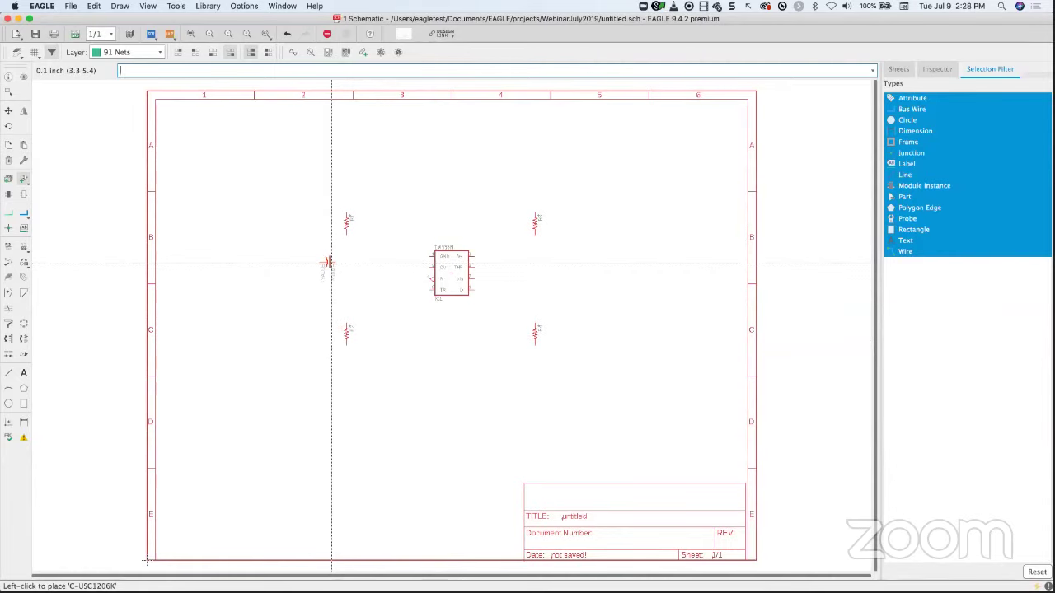
click(326, 264)
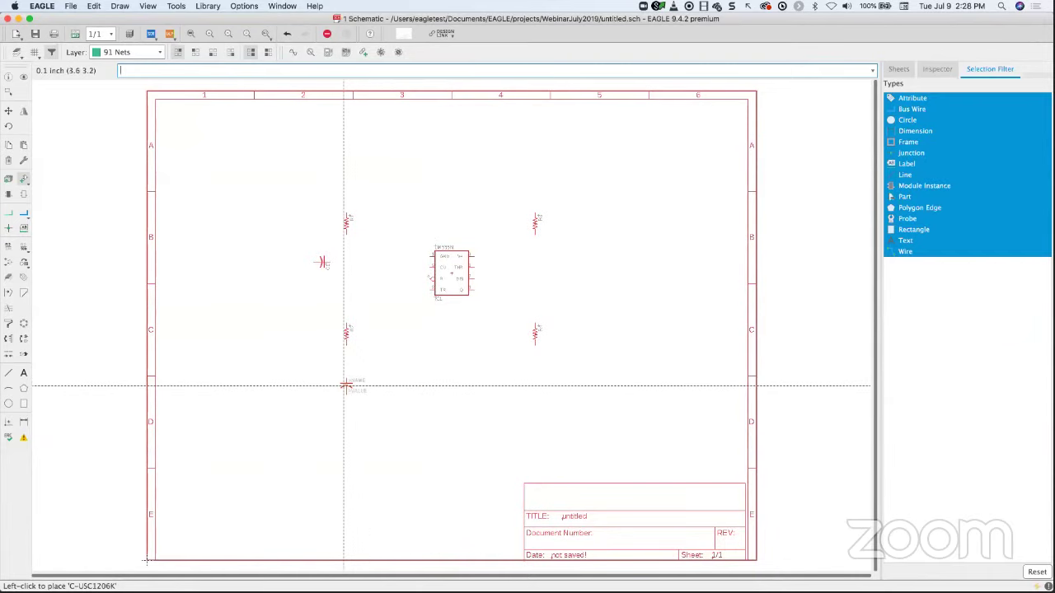
click(346, 387)
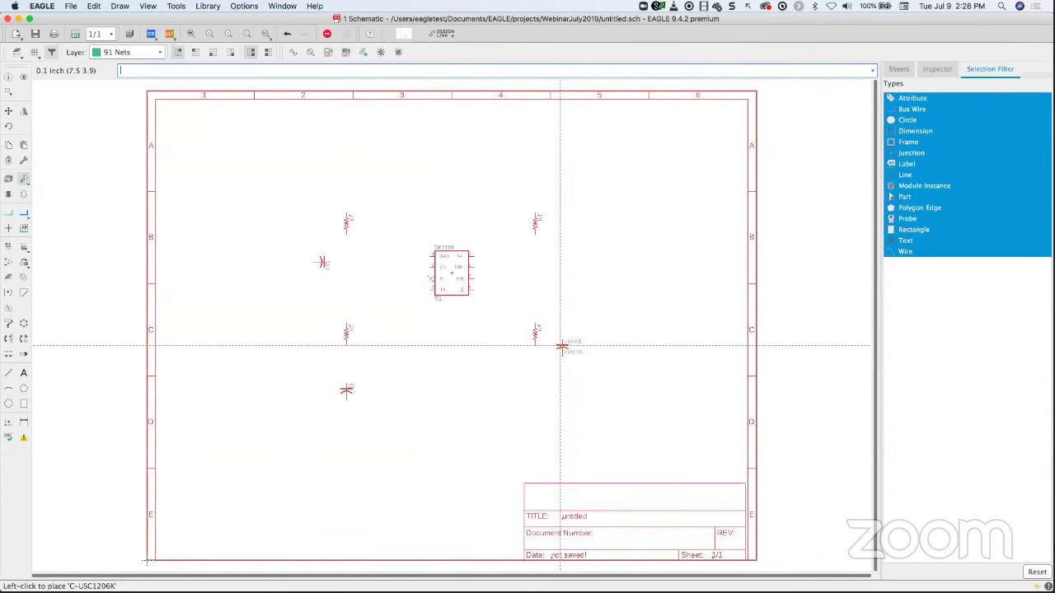
- Collapse the rcl library and search the part library for '*5mm*'
key(Escape)
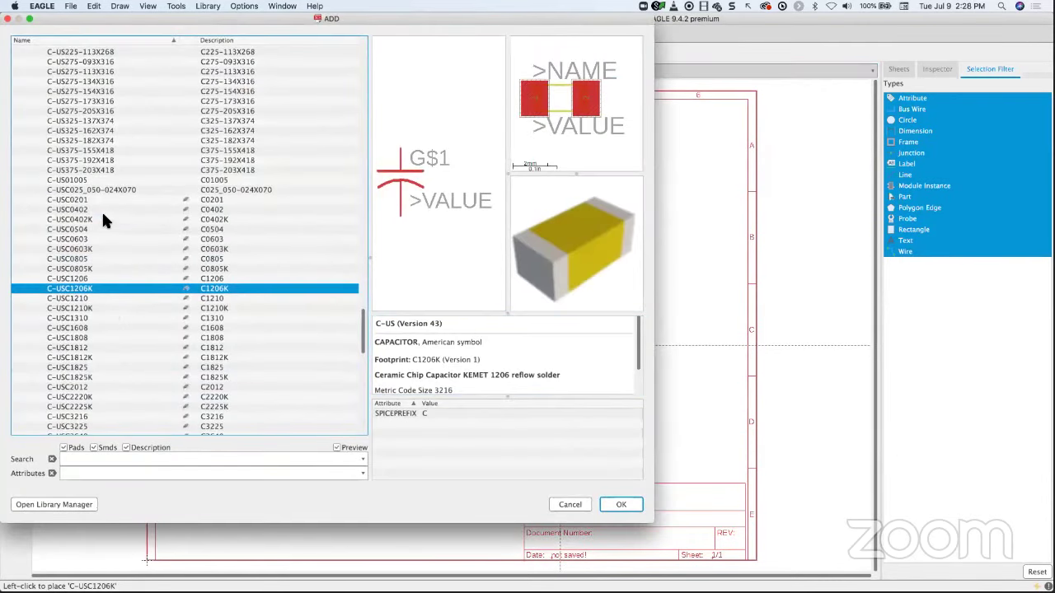
scroll(106, 216, up, 5)
scroll(105, 217, up, 10)
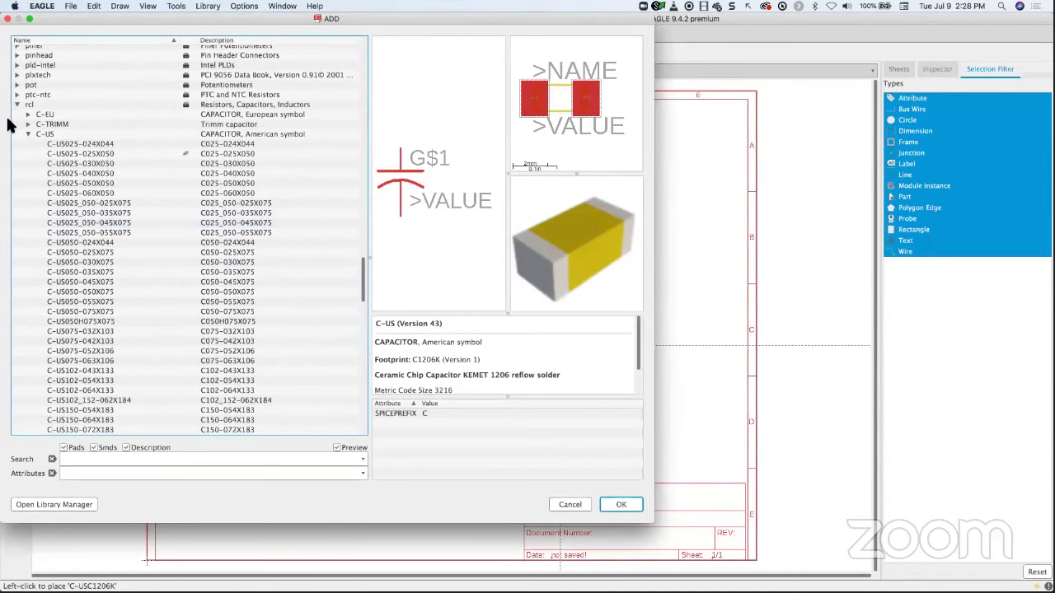
click(18, 105)
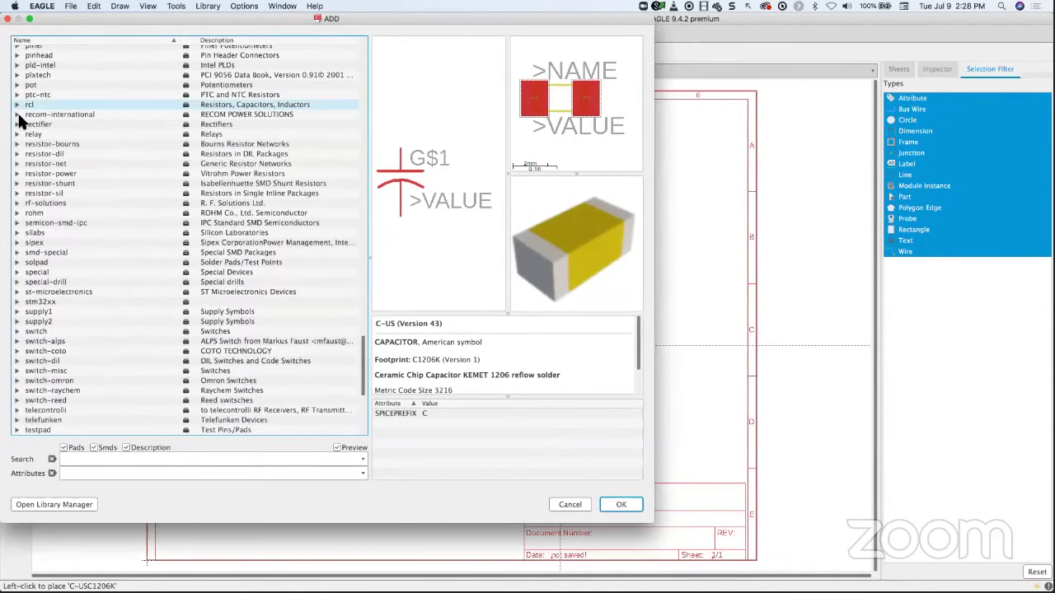
click(100, 454)
key(Down)
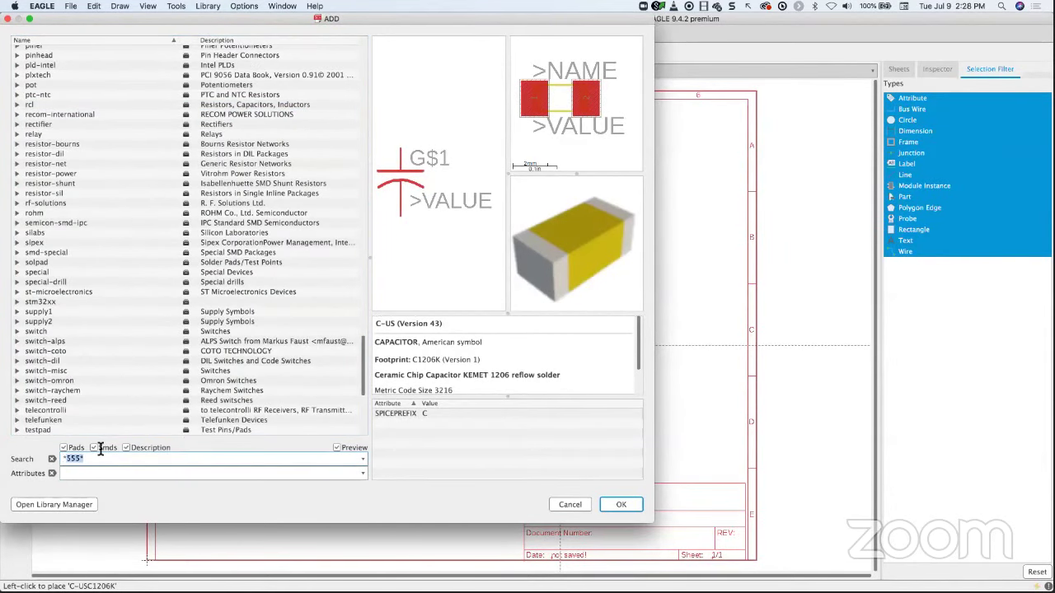
text(*5mm)
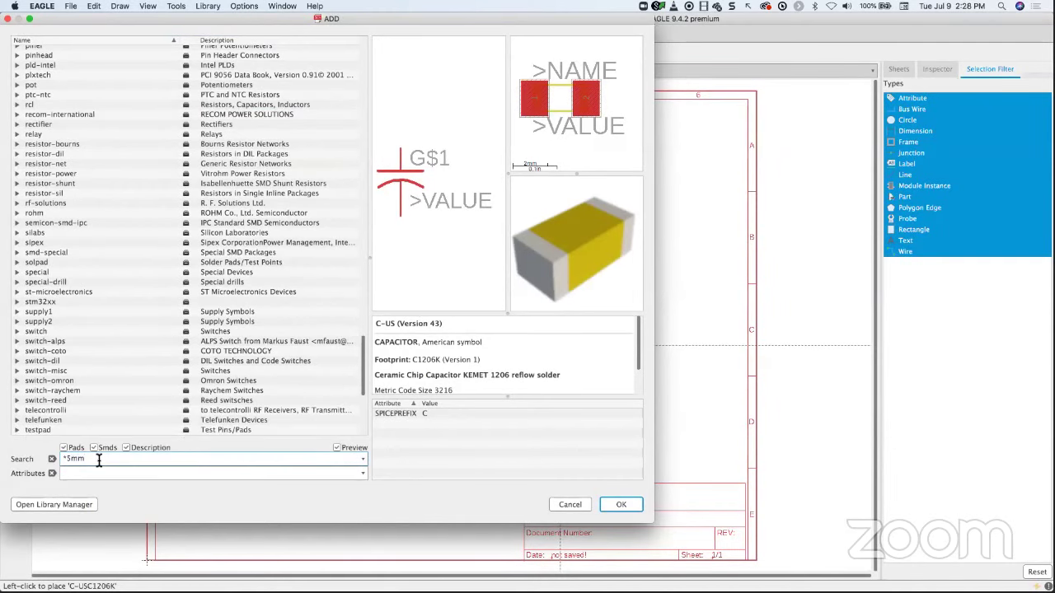
text(*)
key(Return)
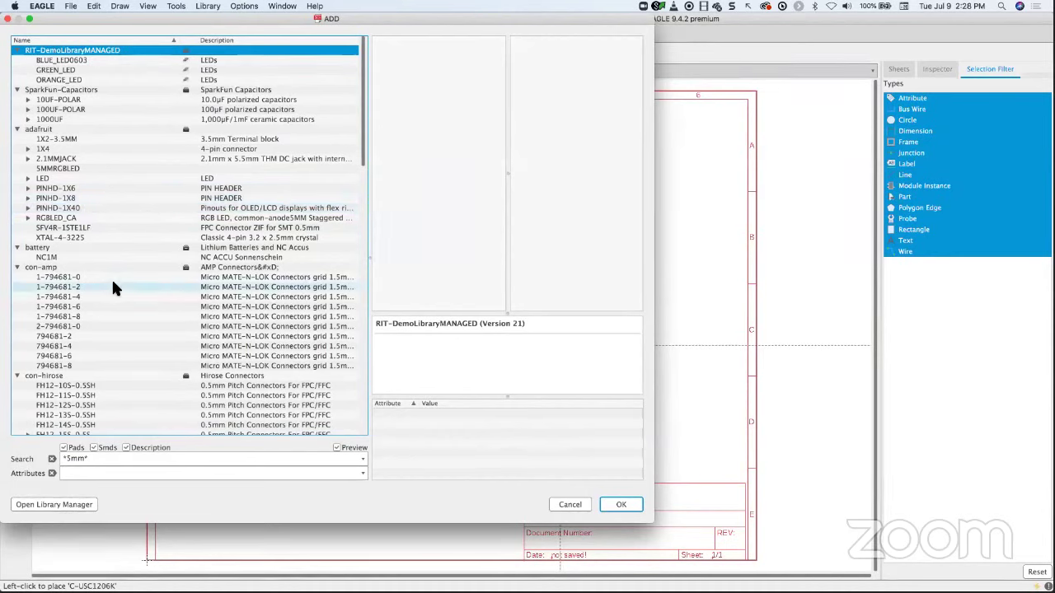
- Place two LED5MM LEDs, above the upper-right and below the lower-right resistor
scroll(111, 277, down, 12)
scroll(116, 279, down, 10)
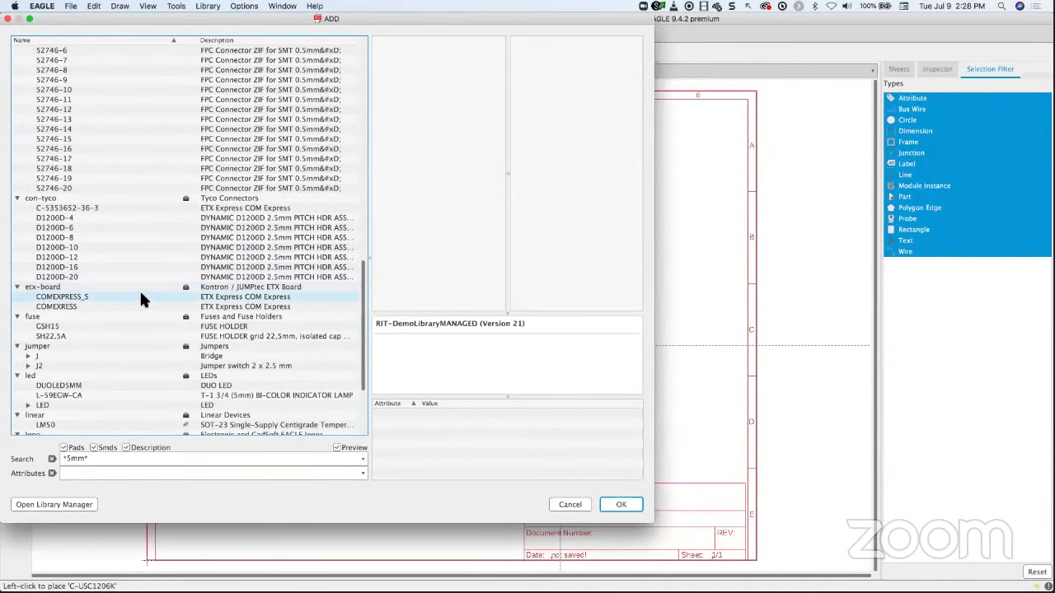
click(27, 410)
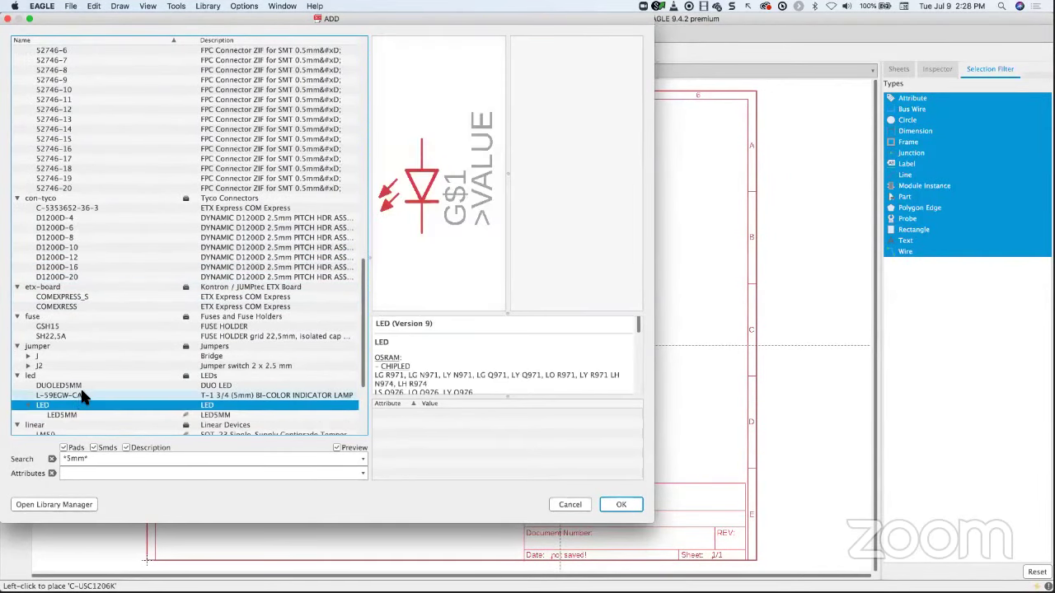
click(74, 414)
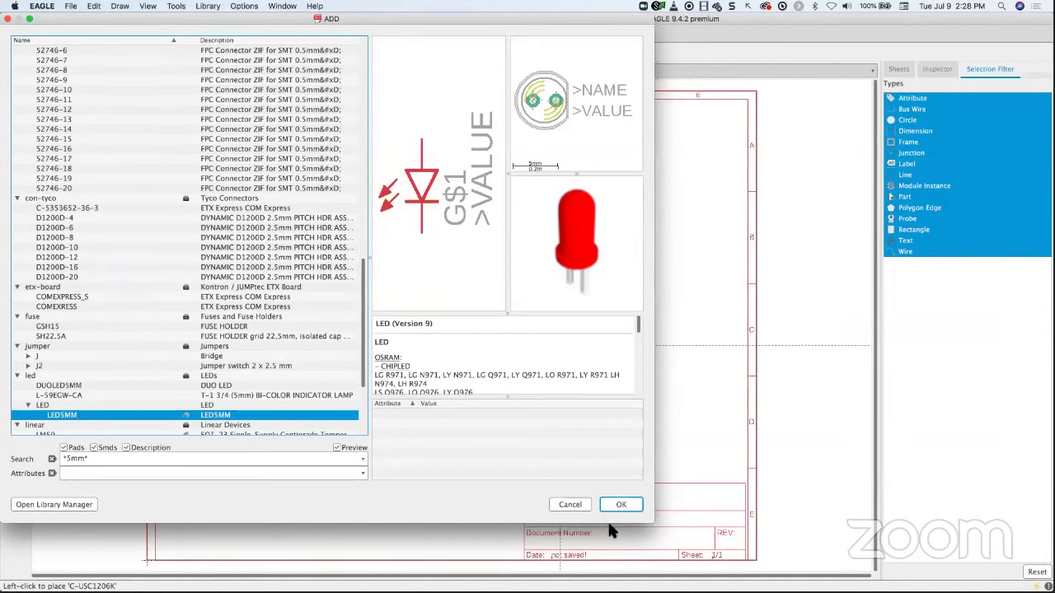
click(621, 503)
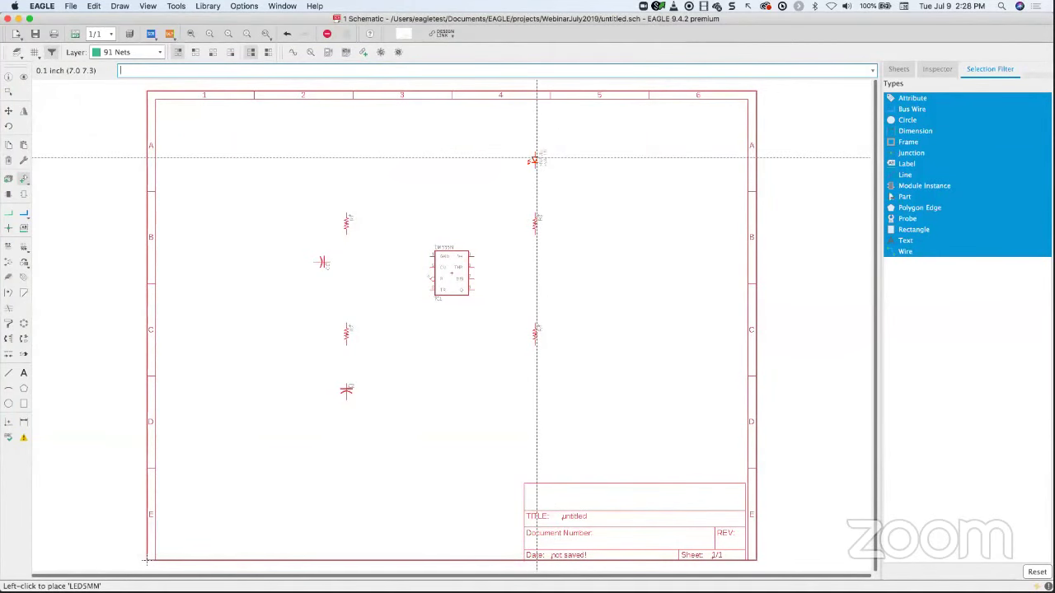
click(535, 164)
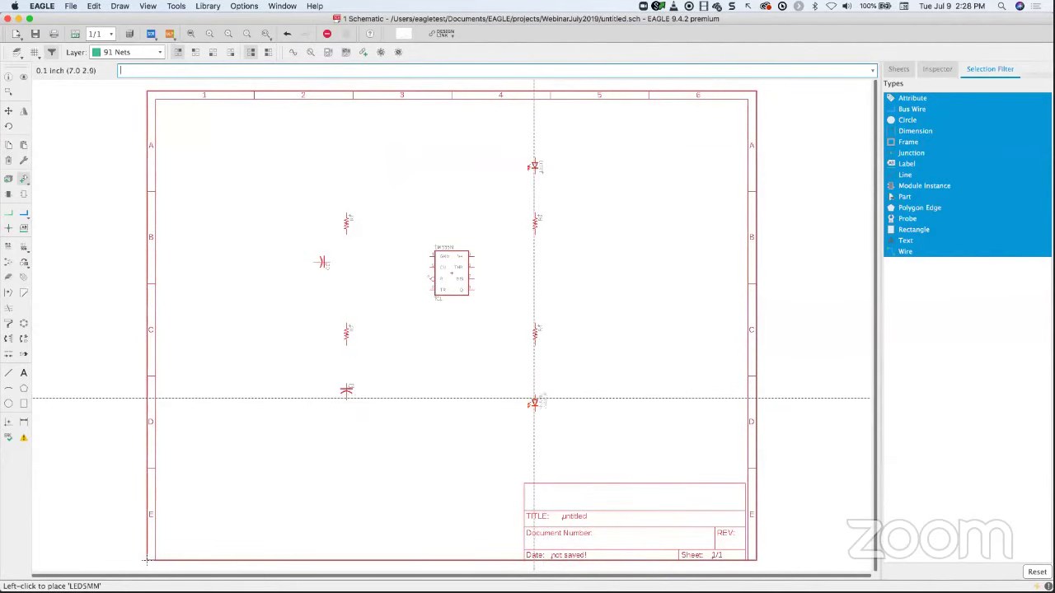
click(535, 398)
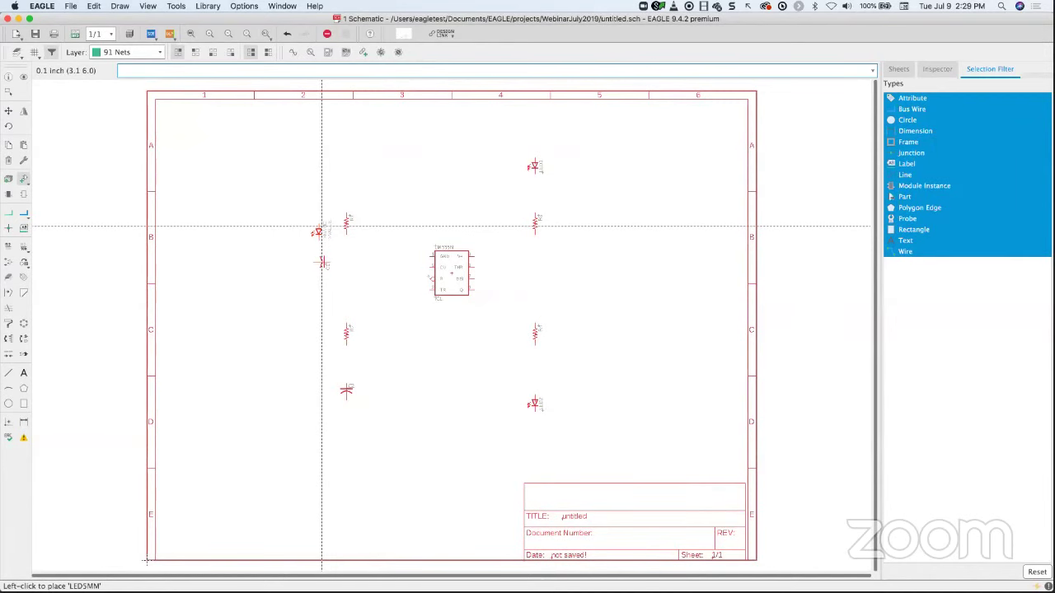
key(Escape)
click(87, 460)
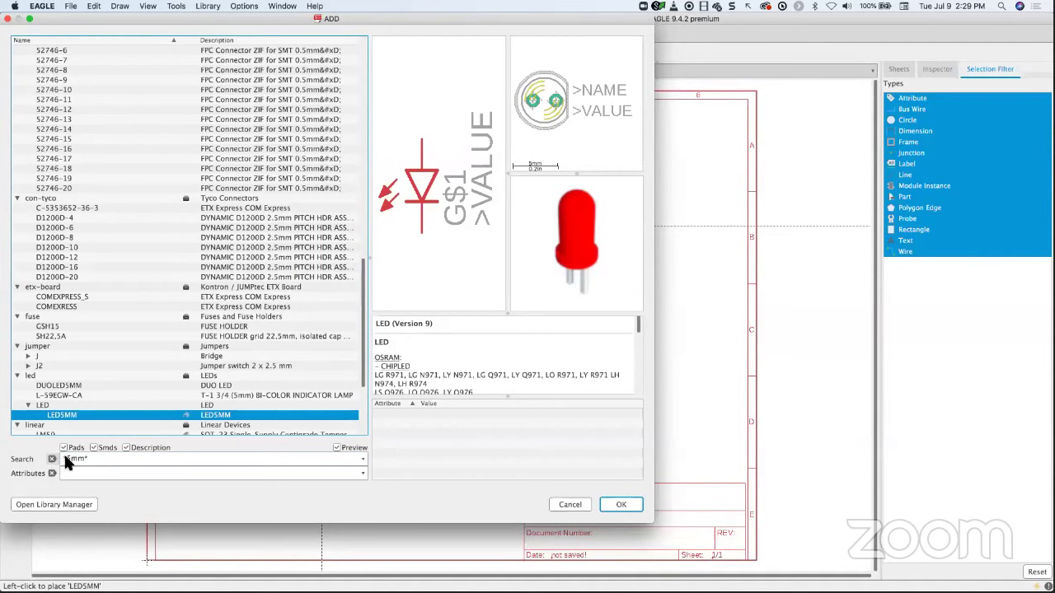
- Choose PINHD-1X2 with the 1X02 package from pinhead and place it near the top-left
click(51, 459)
scroll(116, 210, down, 10)
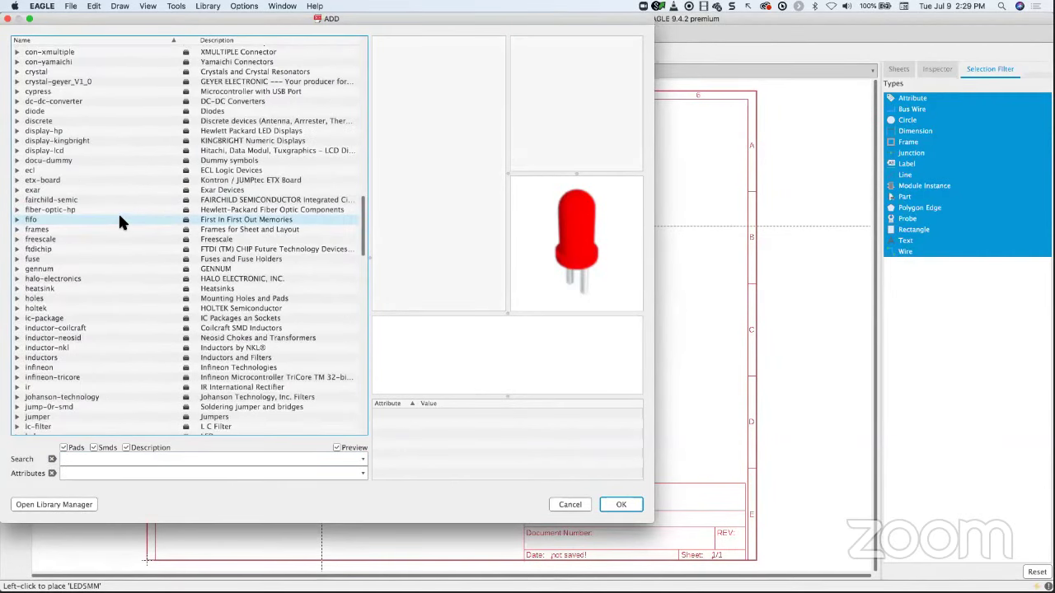
scroll(116, 212, down, 15)
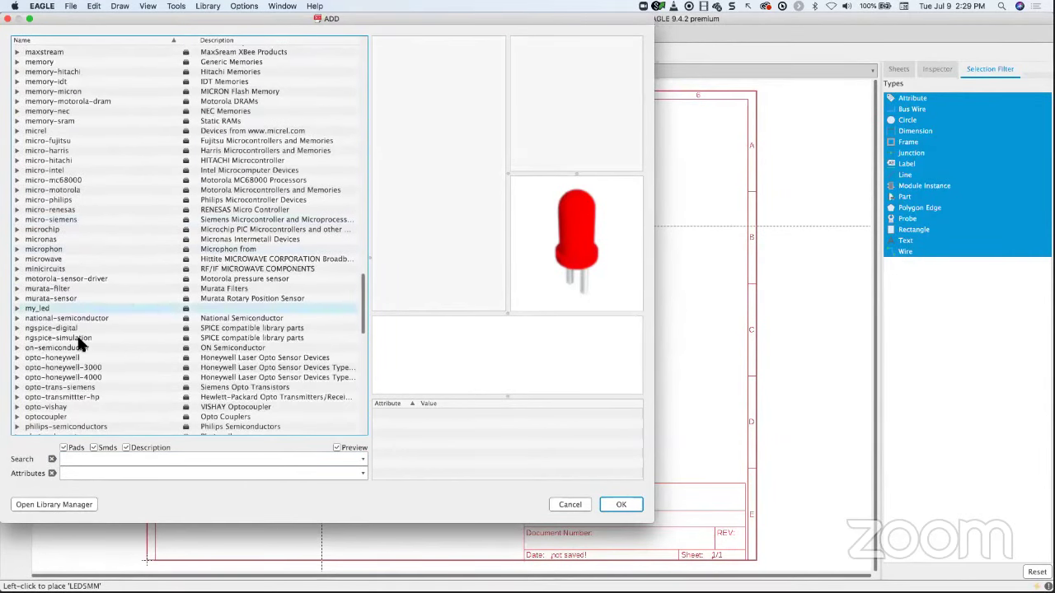
scroll(83, 342, down, 6)
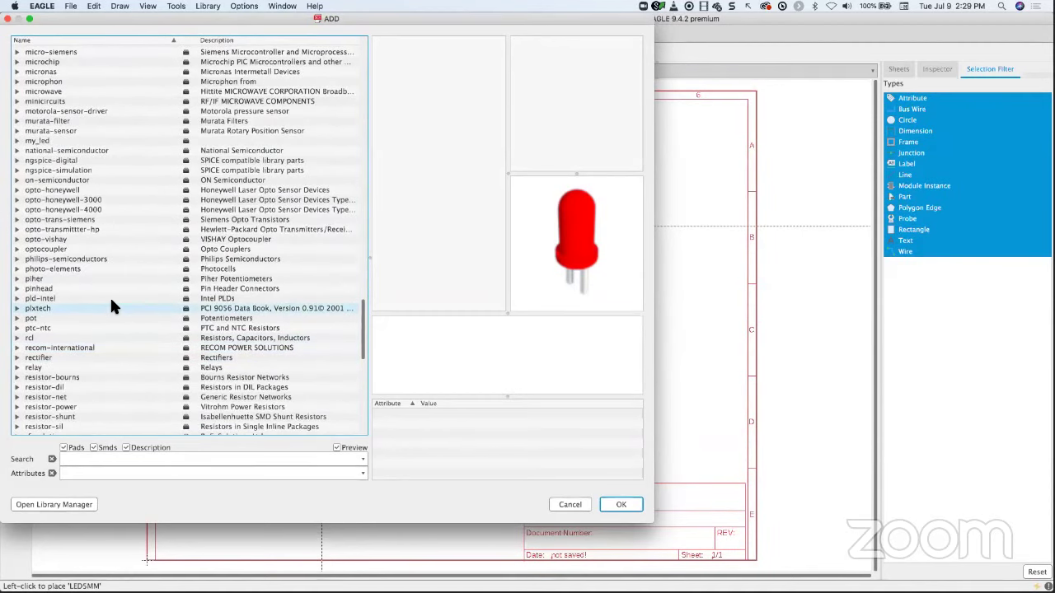
scroll(126, 298, up, 10)
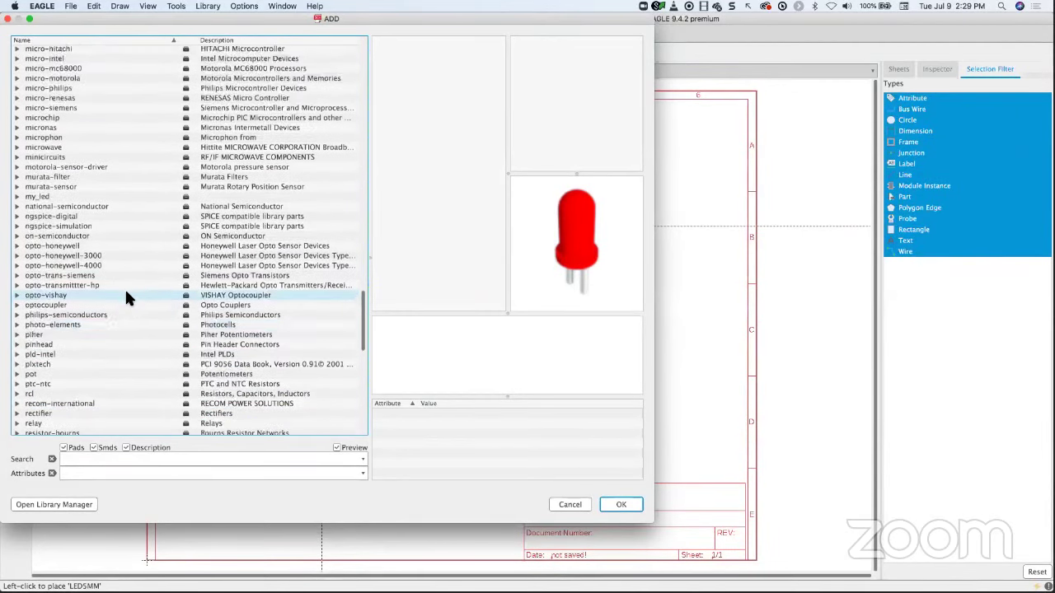
scroll(126, 297, down, 8)
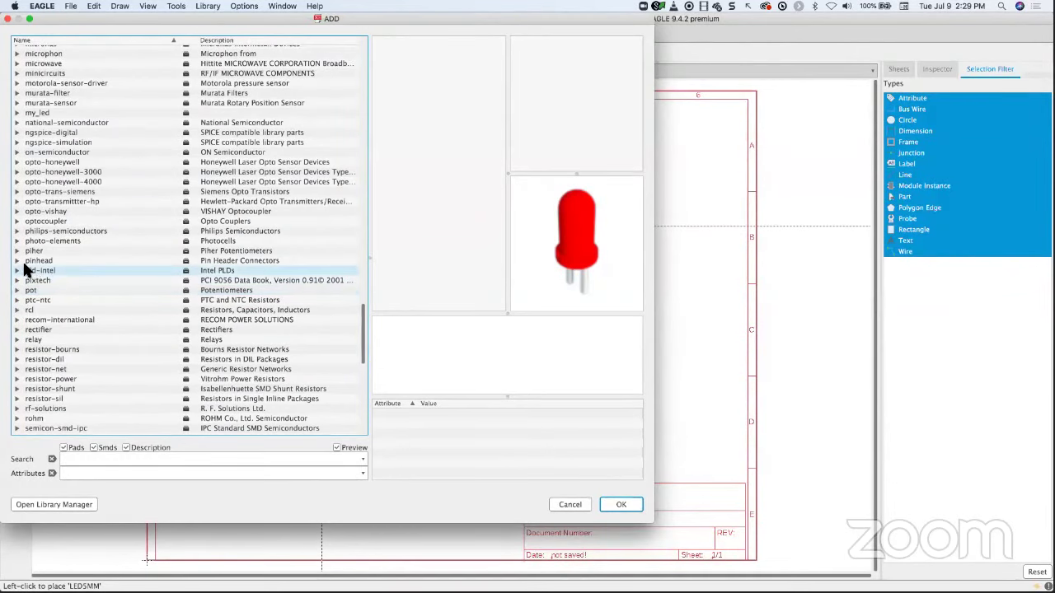
click(18, 261)
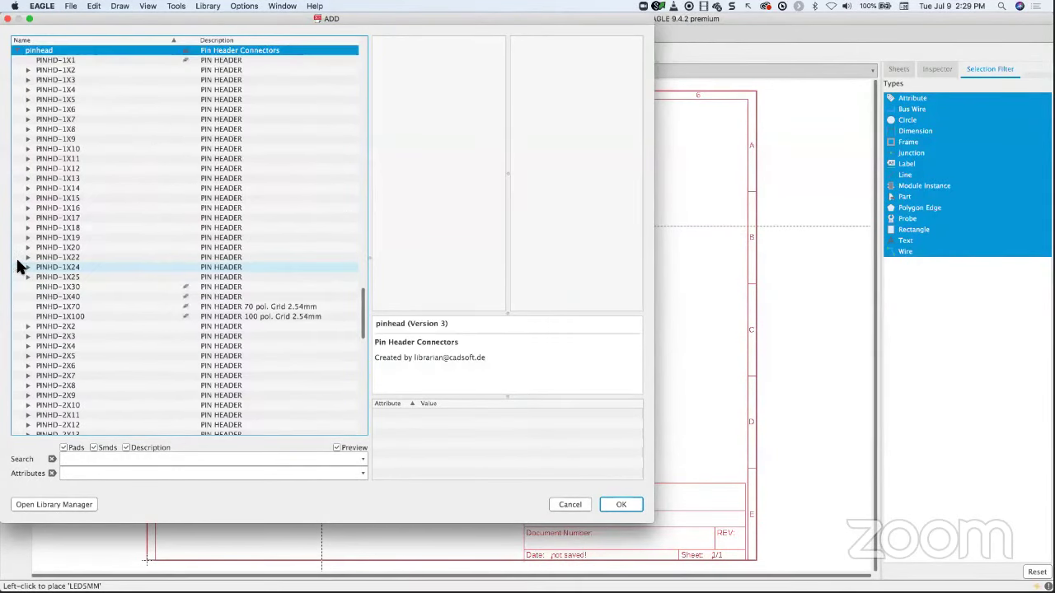
click(48, 71)
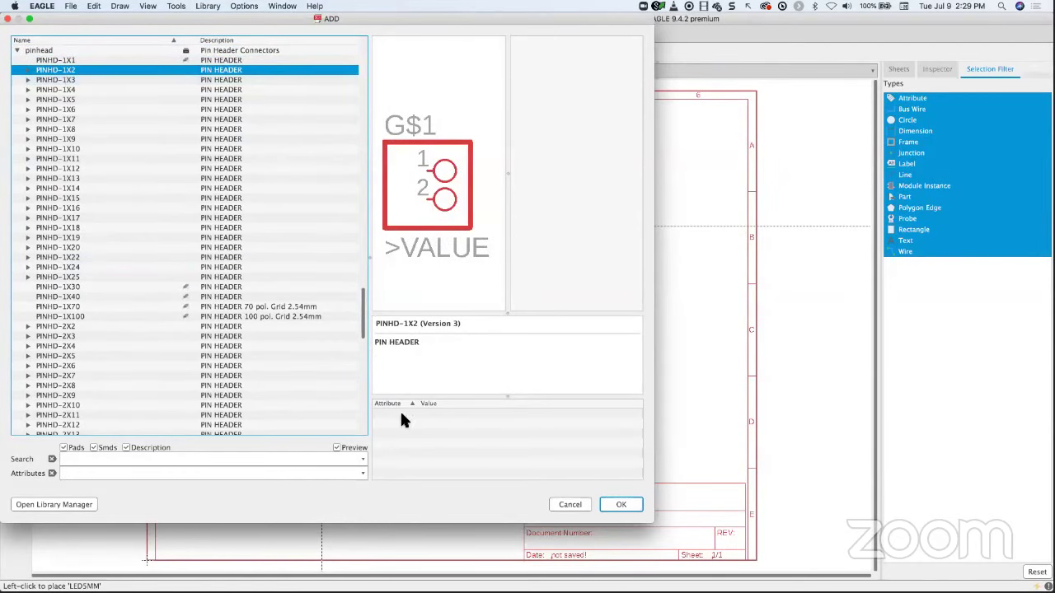
click(29, 71)
click(54, 80)
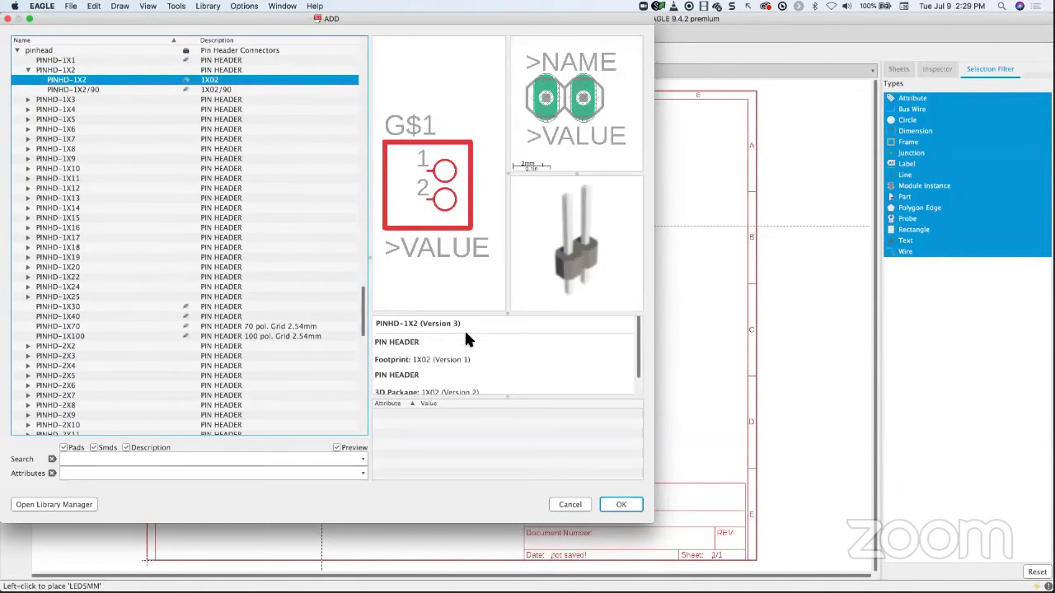
click(630, 504)
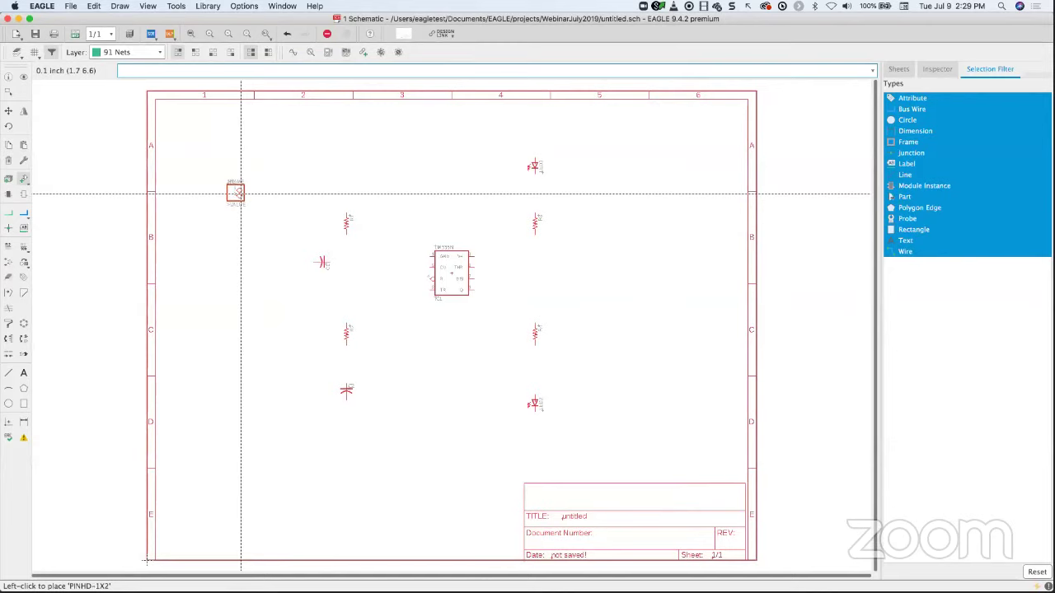
click(240, 195)
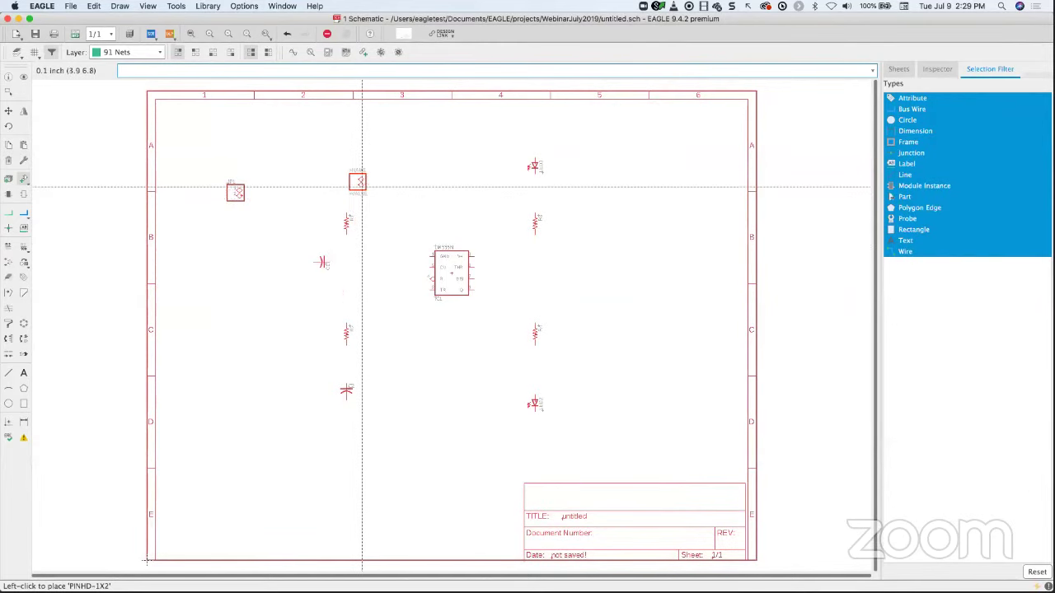
- Stop header placement and bring up the Grid dialog: 0.1 inch, lines style, display off
click(328, 34)
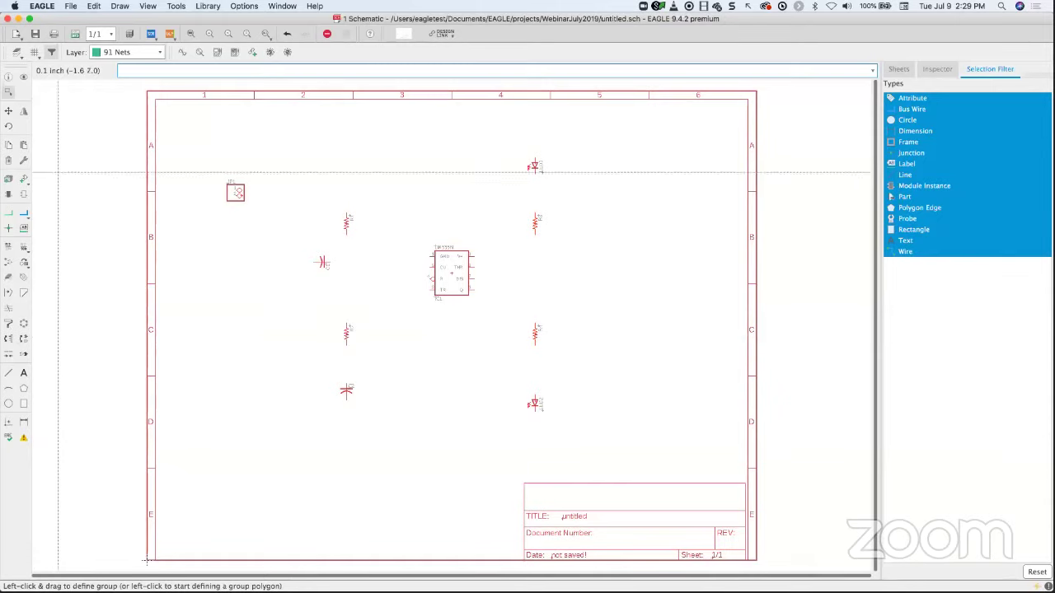
click(34, 55)
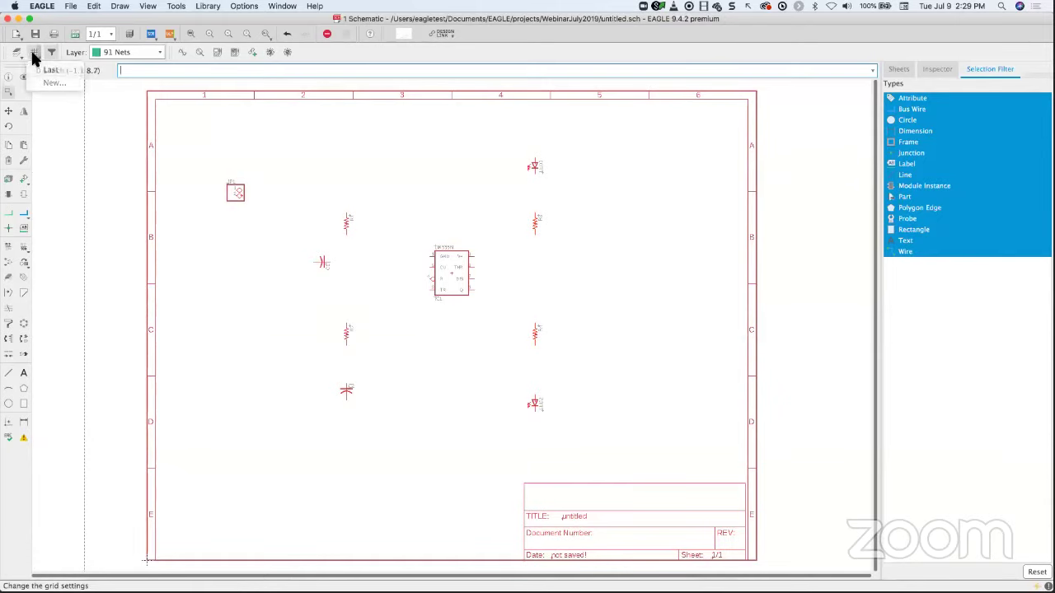
click(36, 56)
drag(74, 10, 356, 151)
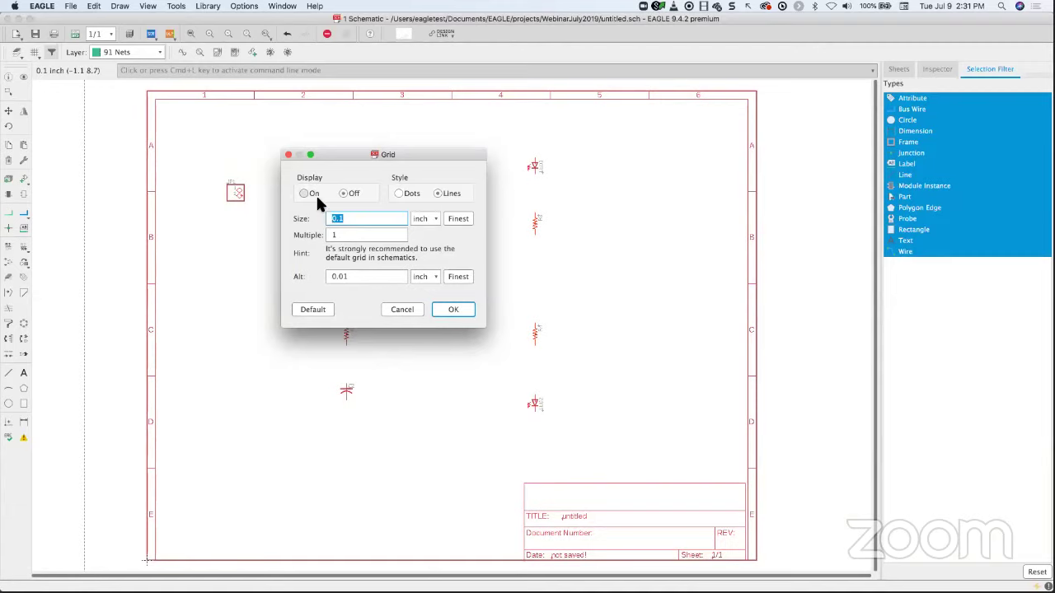
- Accept the Grid dialog, keeping the 0.1 inch grid hidden
click(447, 311)
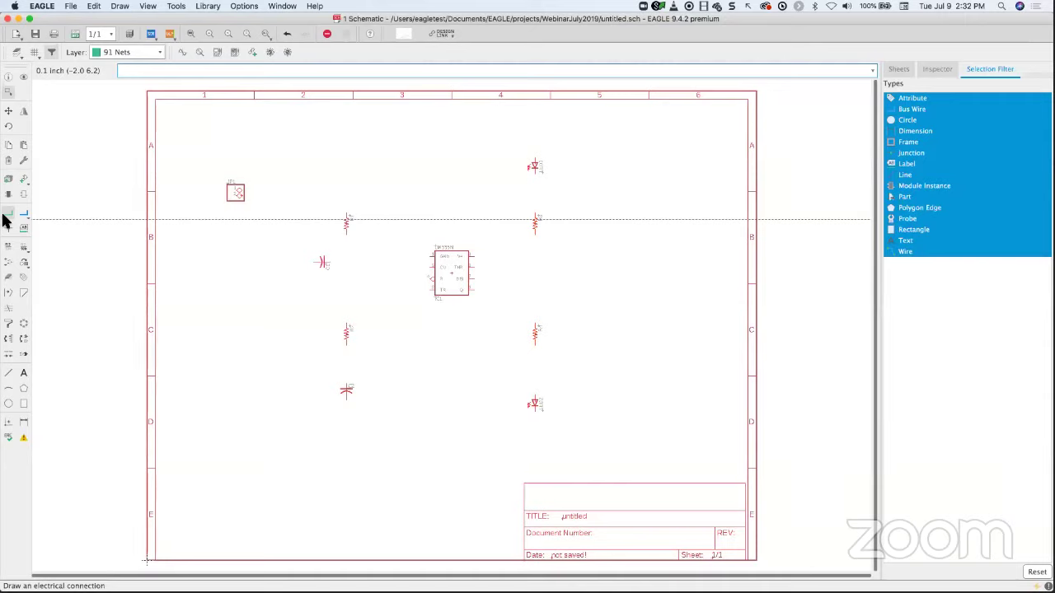
- Draw a vertical net from R1's lower pin through R2 down to C2's top pin
click(4, 219)
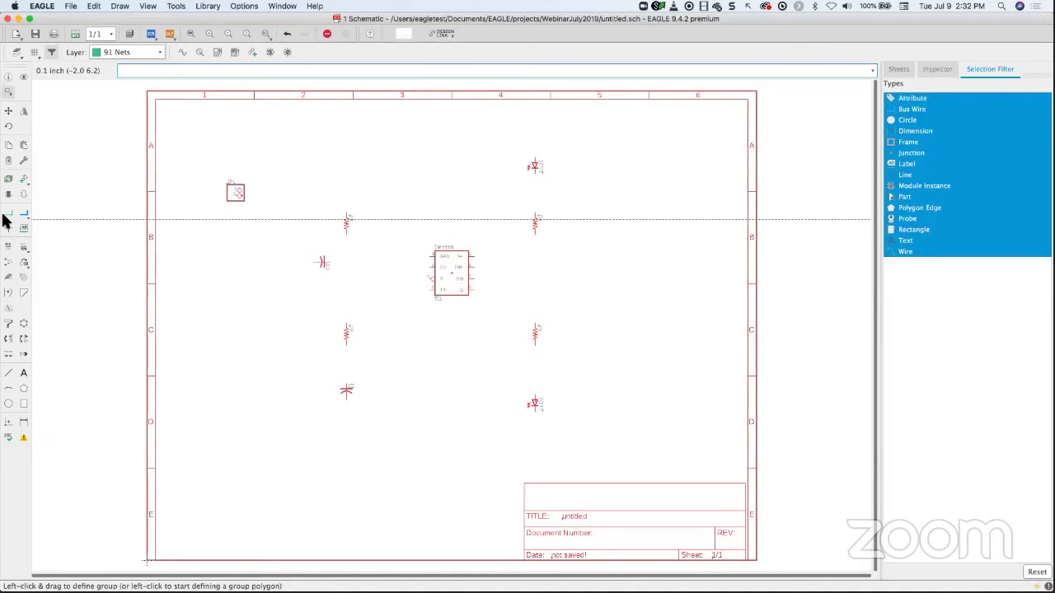
click(9, 214)
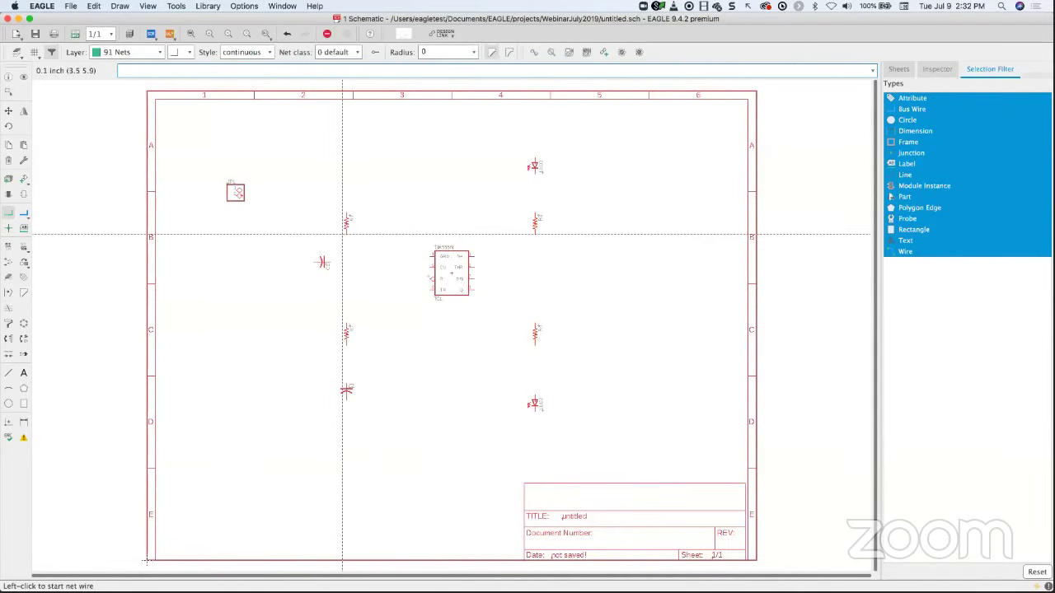
scroll(344, 237, up, 3)
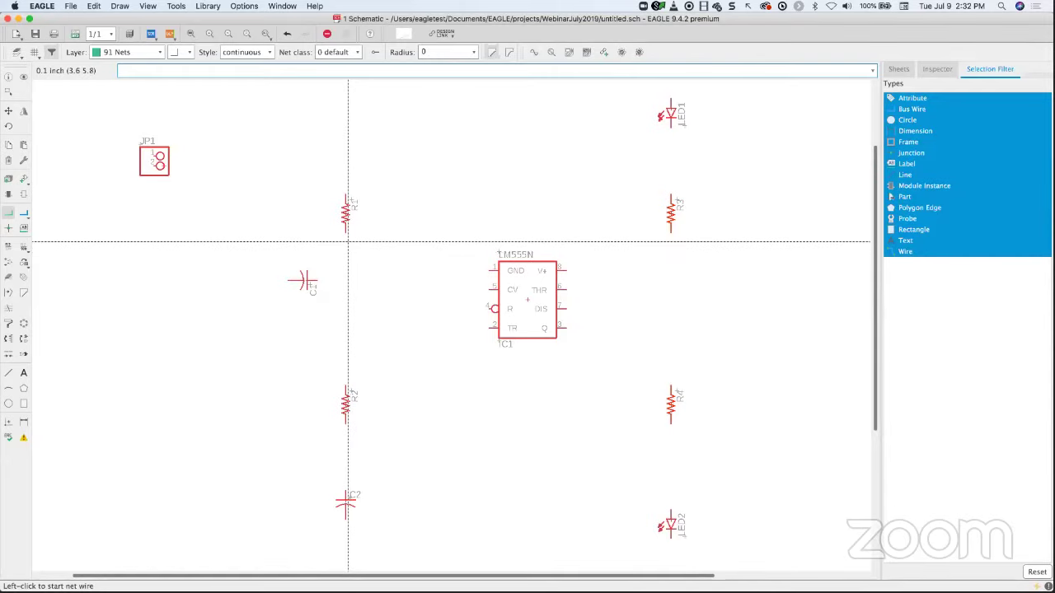
scroll(348, 238, down, 2)
scroll(347, 238, up, 4)
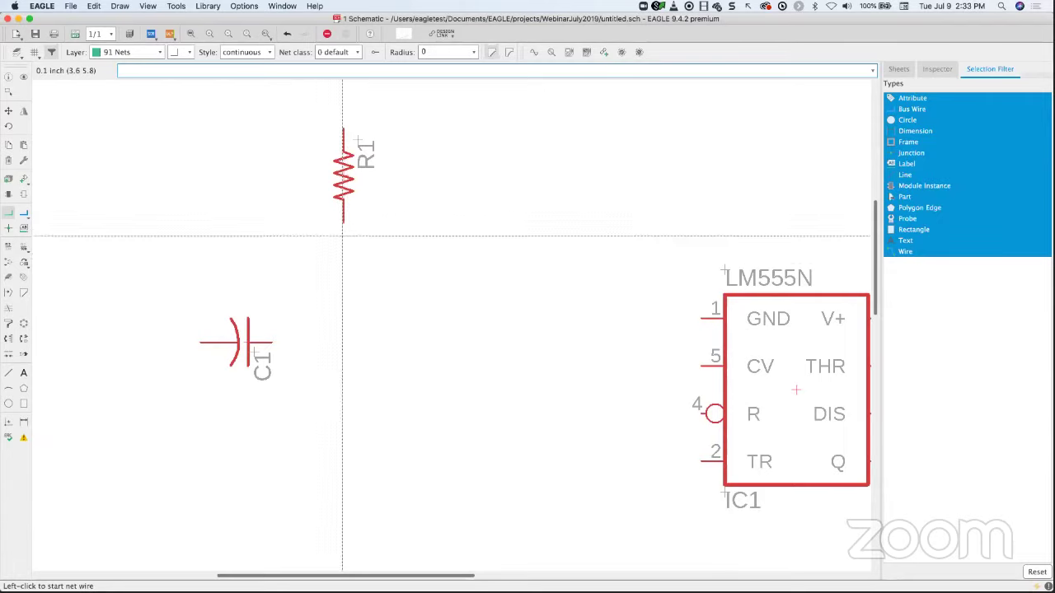
click(343, 222)
scroll(346, 318, up, 2)
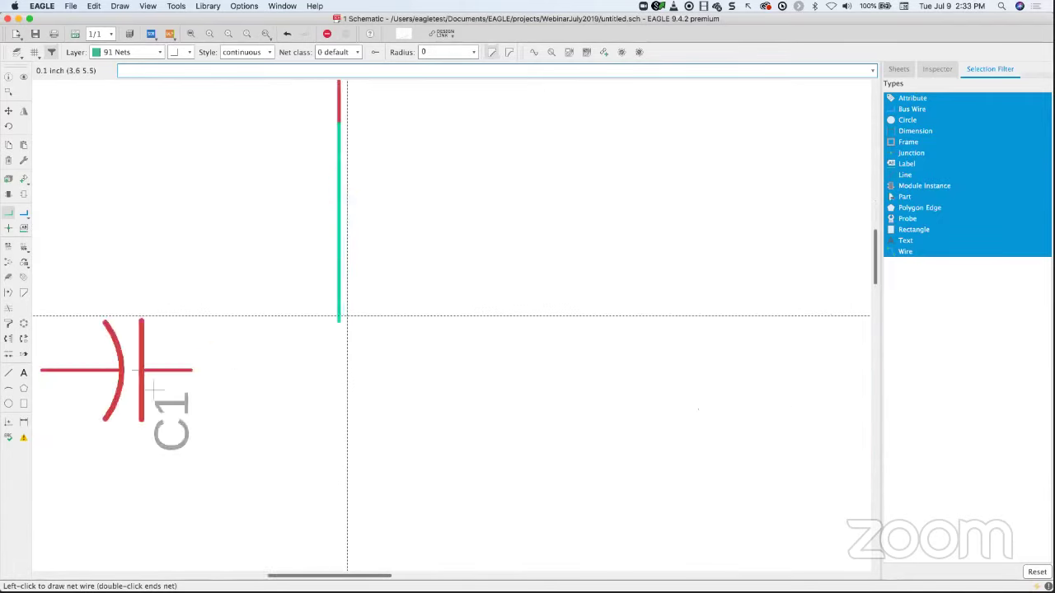
scroll(347, 317, down, 5)
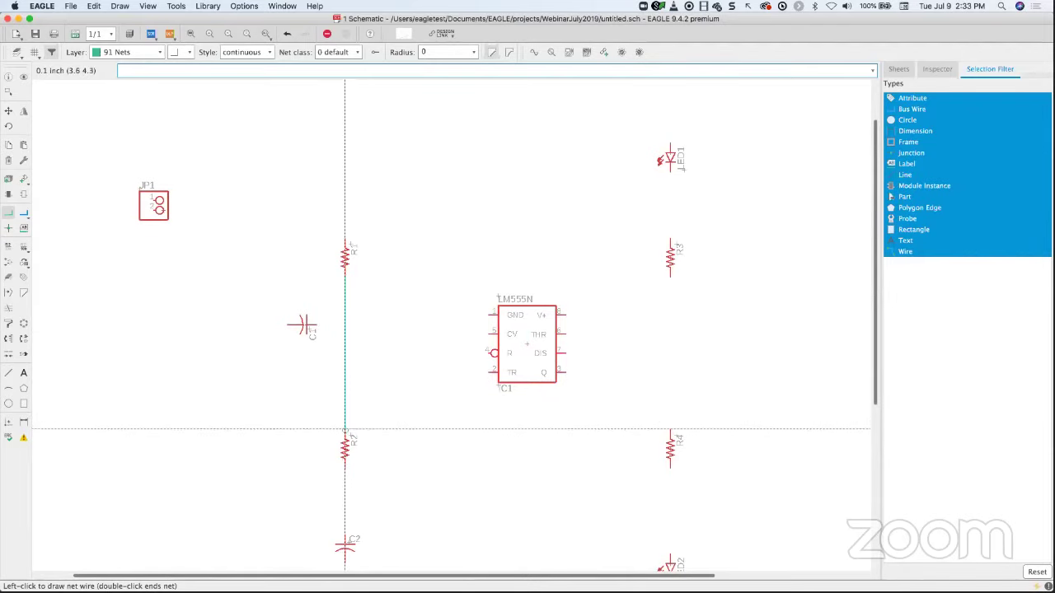
click(345, 430)
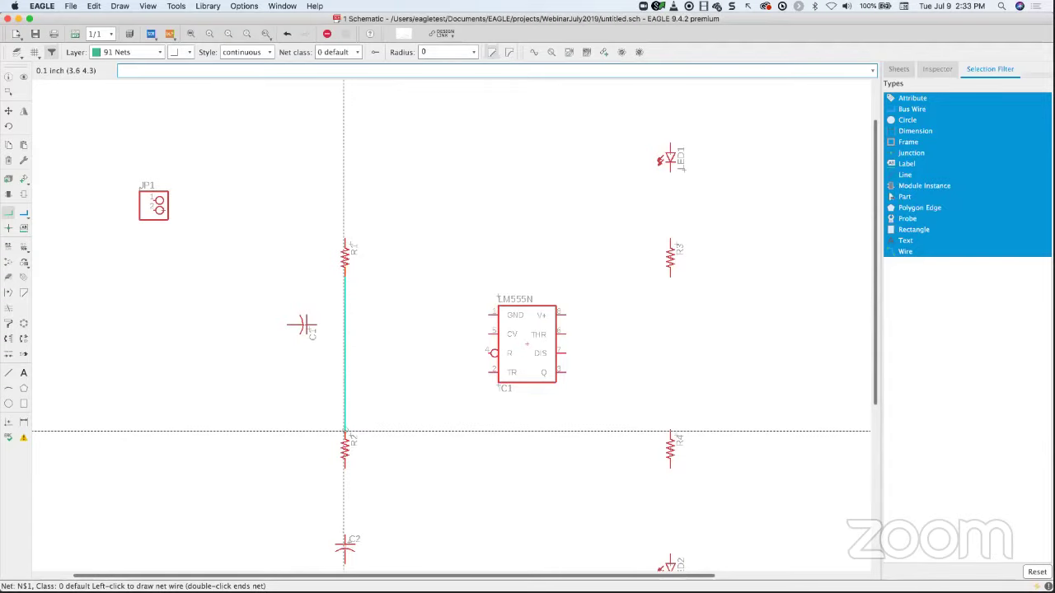
click(345, 429)
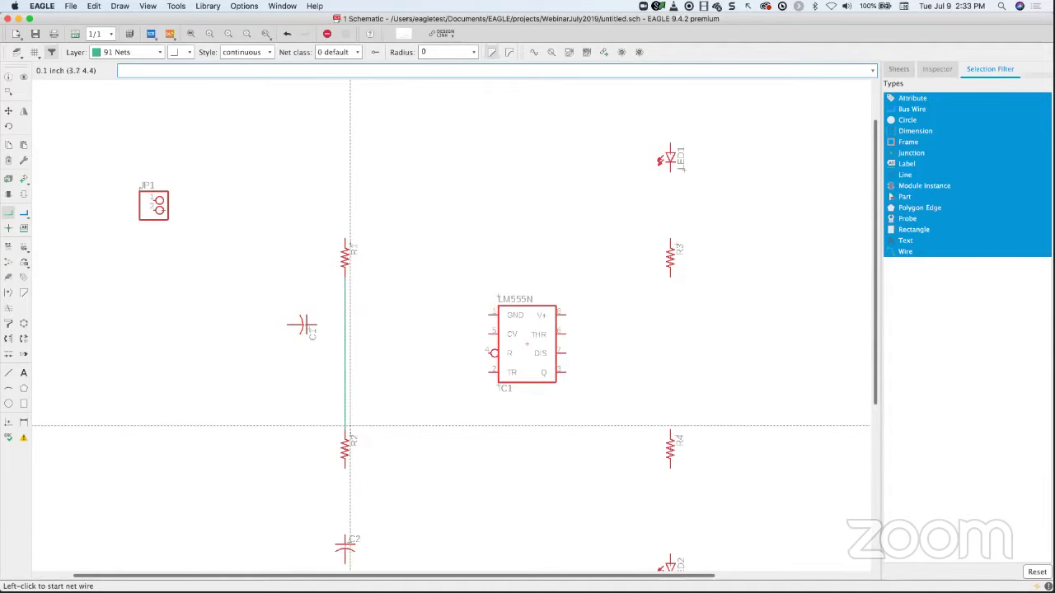
click(345, 472)
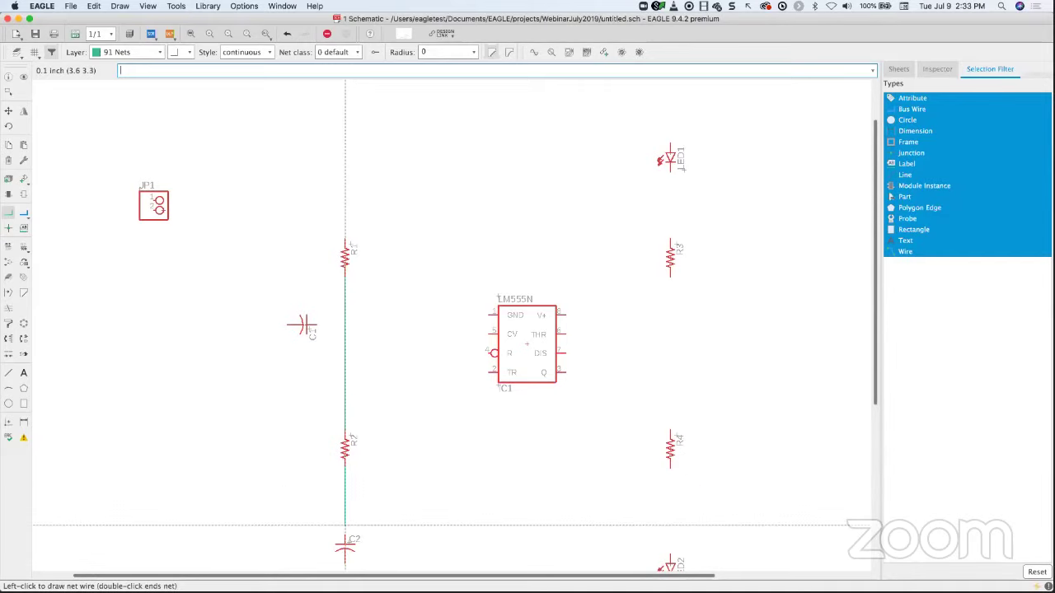
click(346, 537)
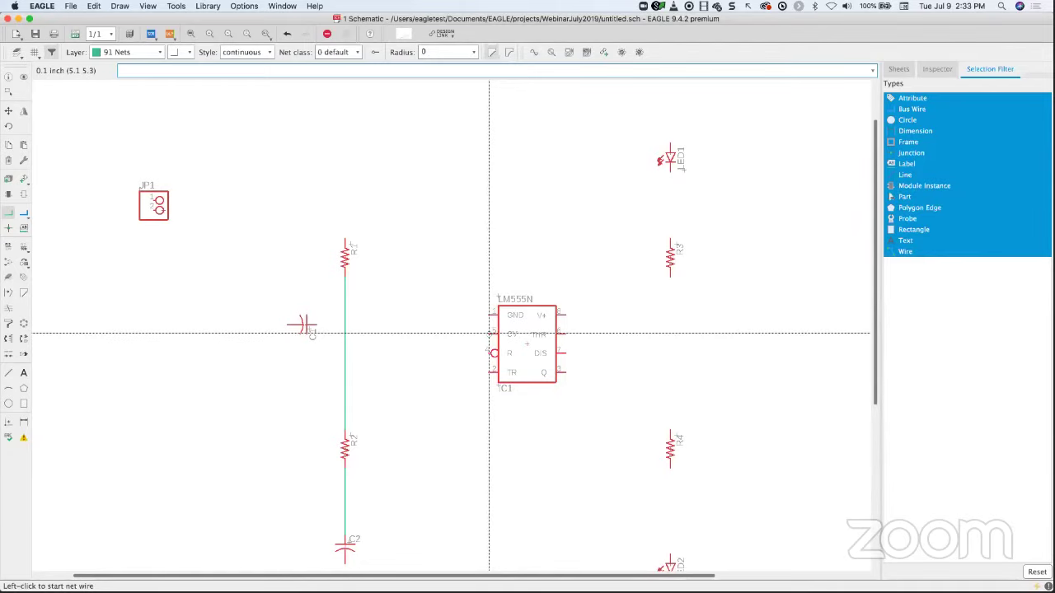
- Run a net from the LM555N's CV pin left across the vertical net toward C1
click(490, 334)
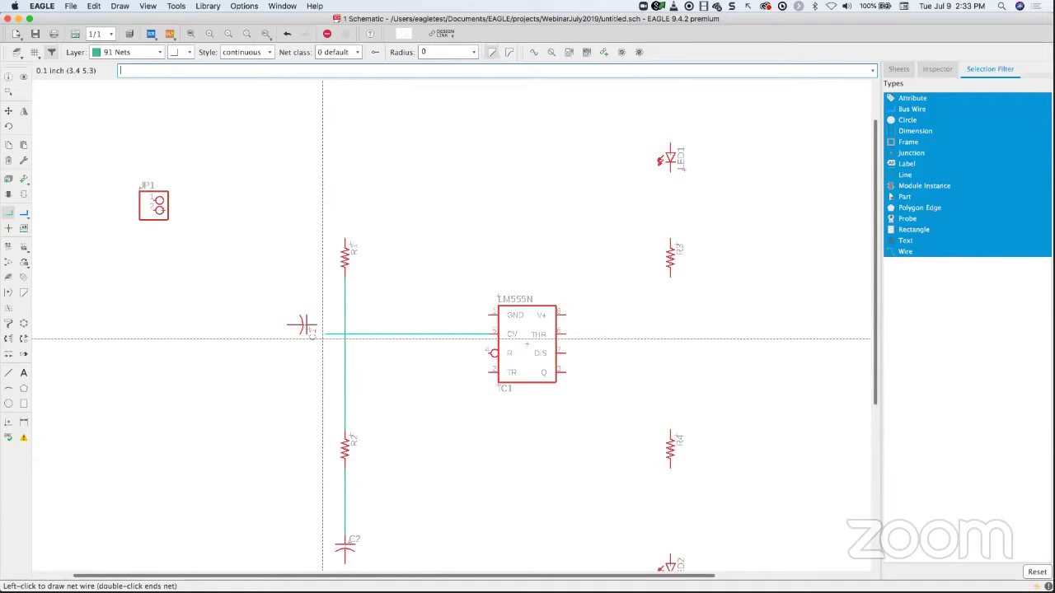
click(322, 337)
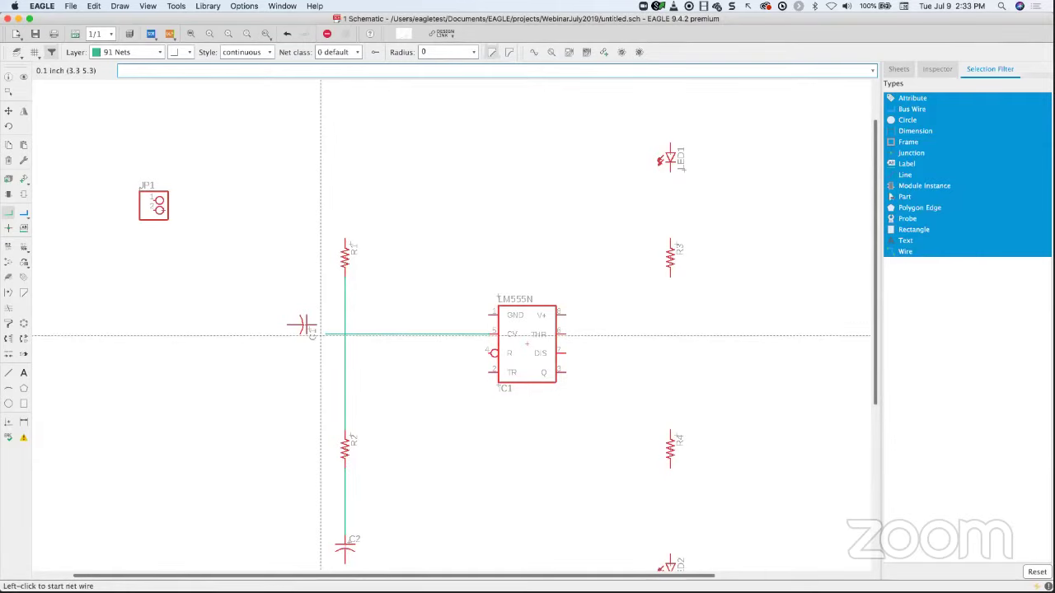
click(9, 111)
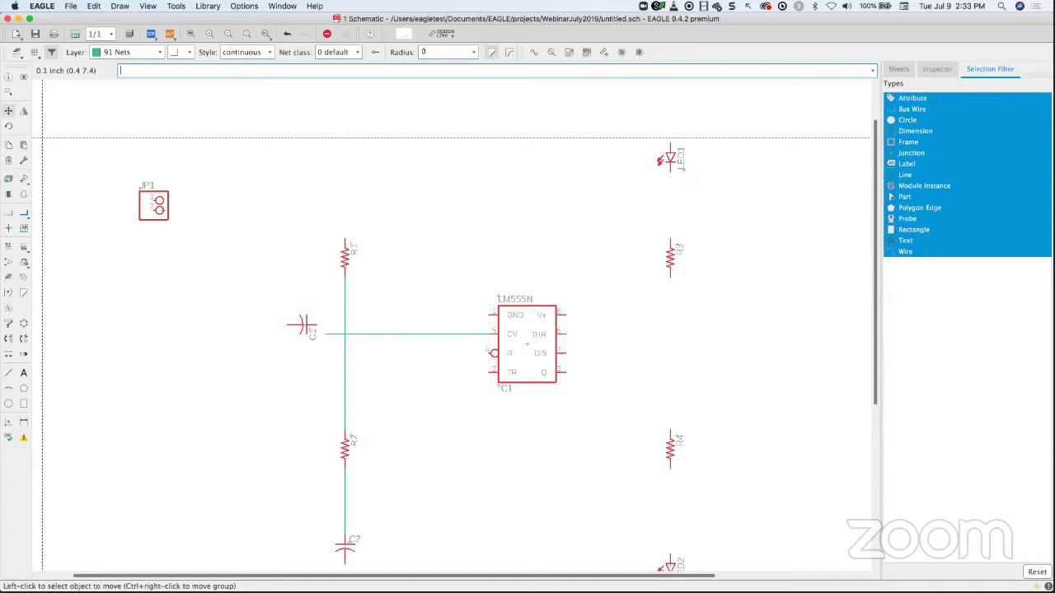
- Move capacitor C1 to the end of the CV wire
click(305, 326)
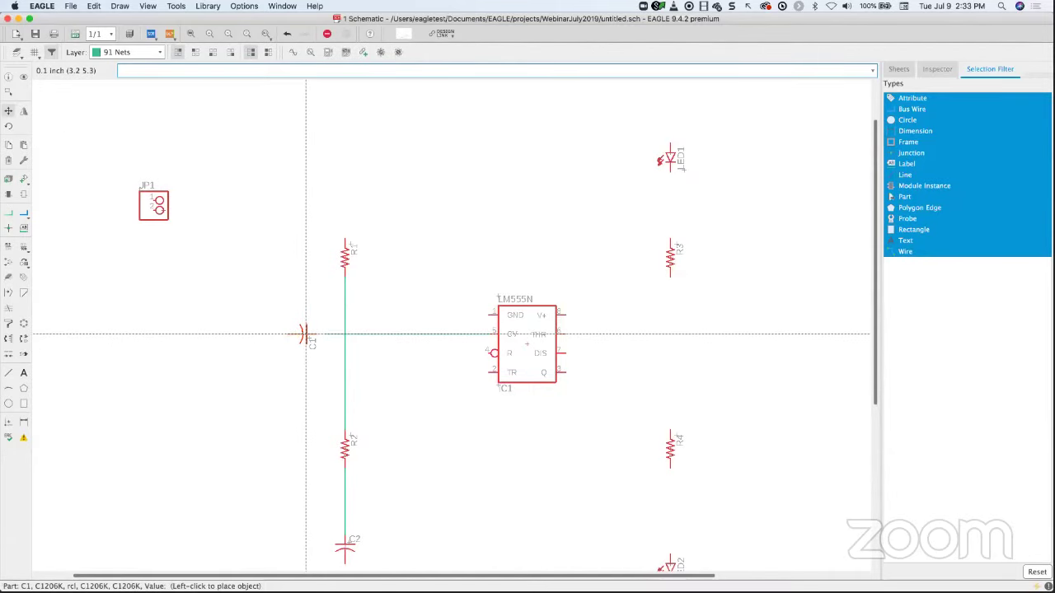
click(314, 334)
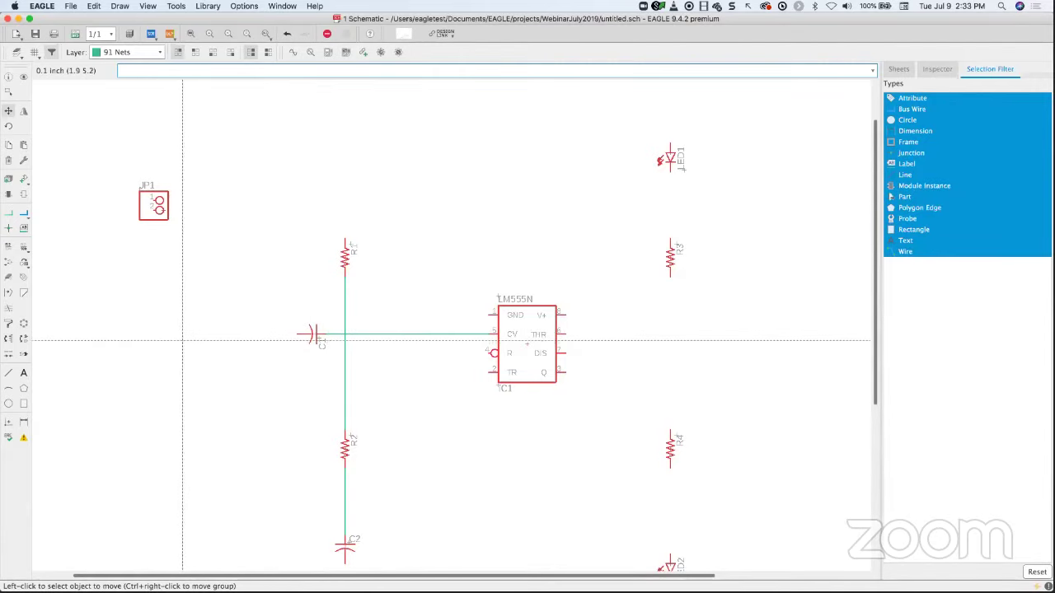
middle_drag(442, 407, 410, 270)
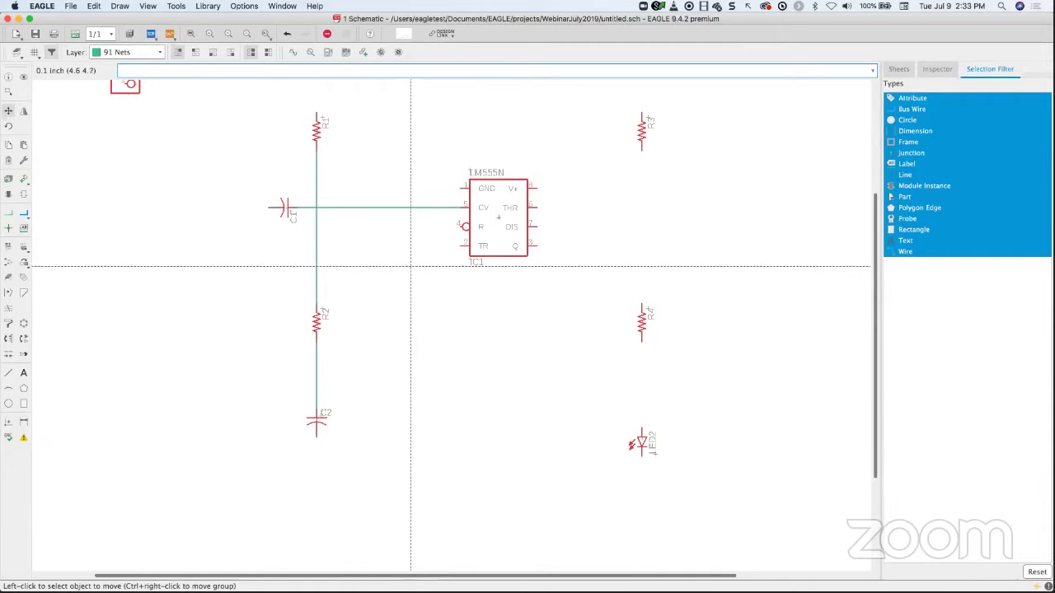
- Wire IC1's TR pin across to the vertical R1–R2 net
click(8, 213)
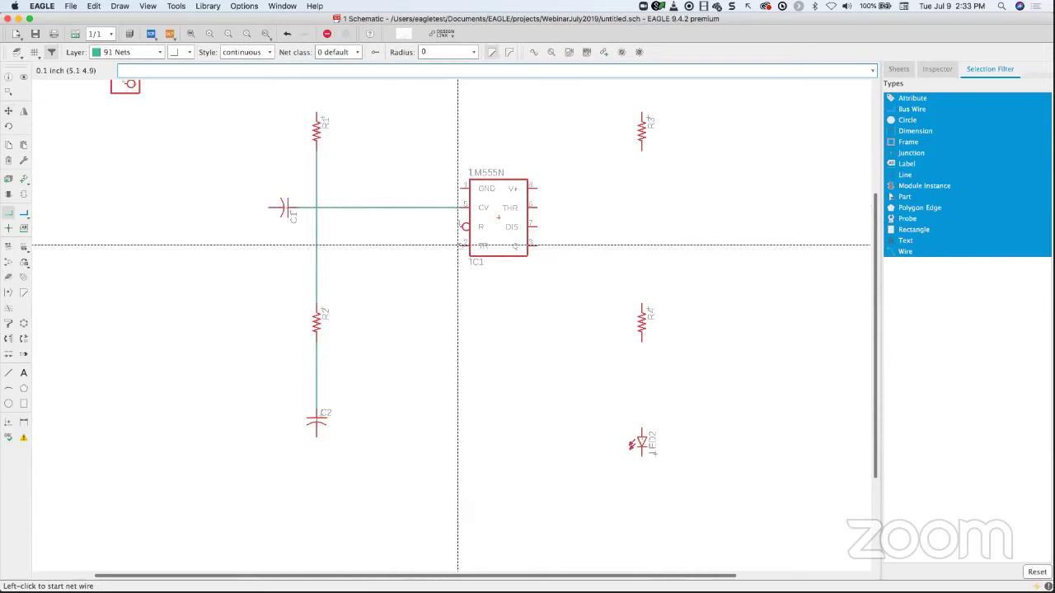
click(460, 245)
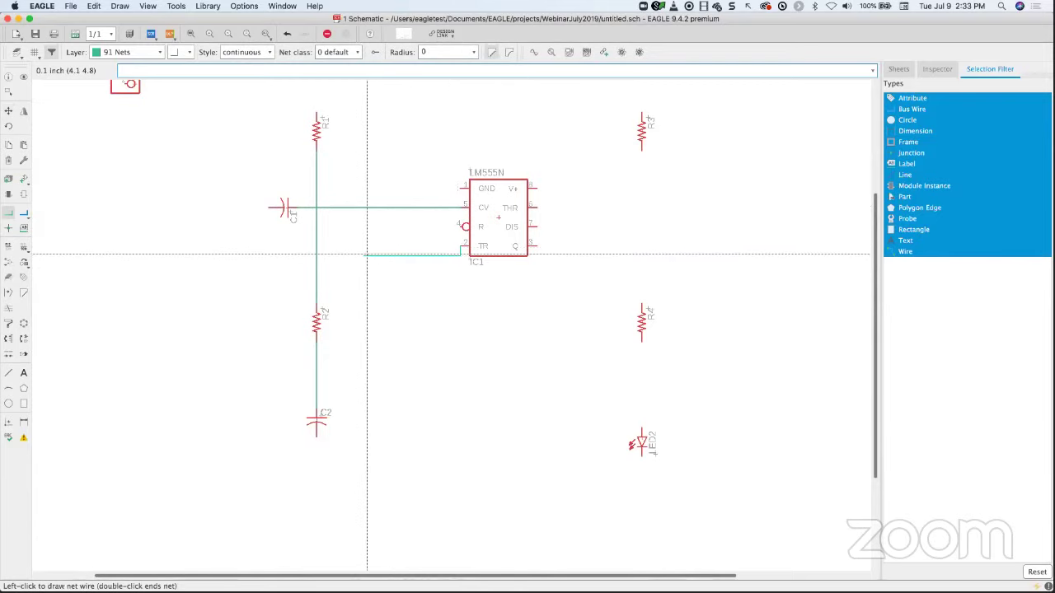
scroll(370, 252, up, 2)
scroll(366, 291, up, 3)
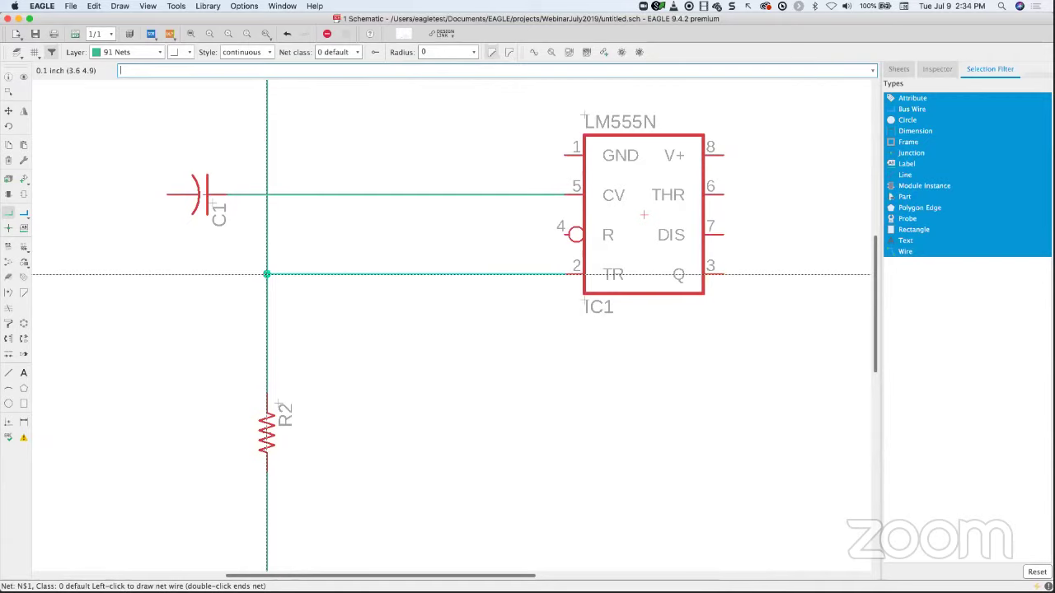
click(266, 274)
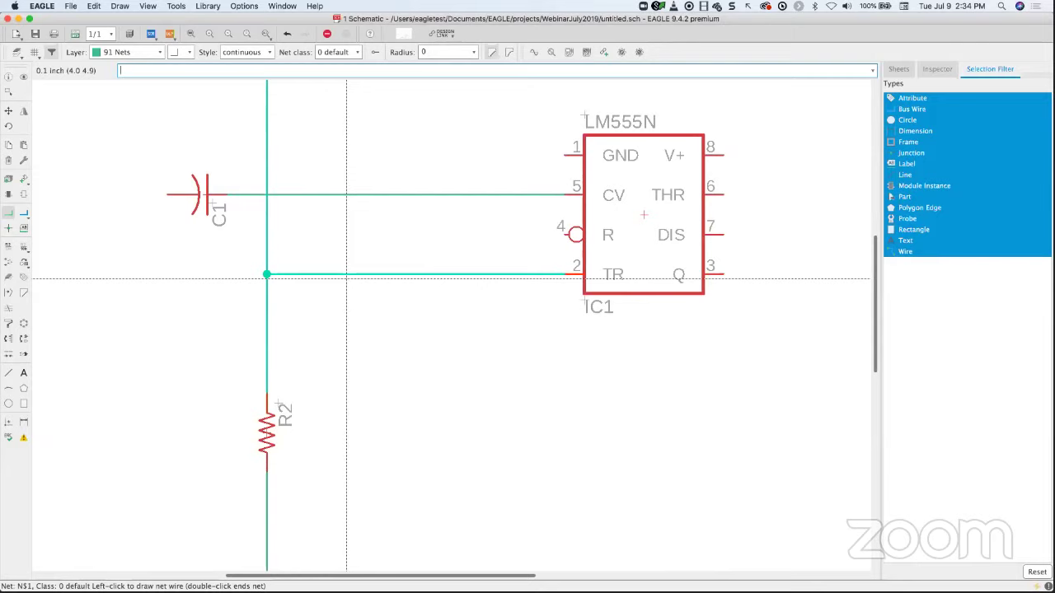
- Start an extra wire from the vertical net, then cancel it
click(267, 313)
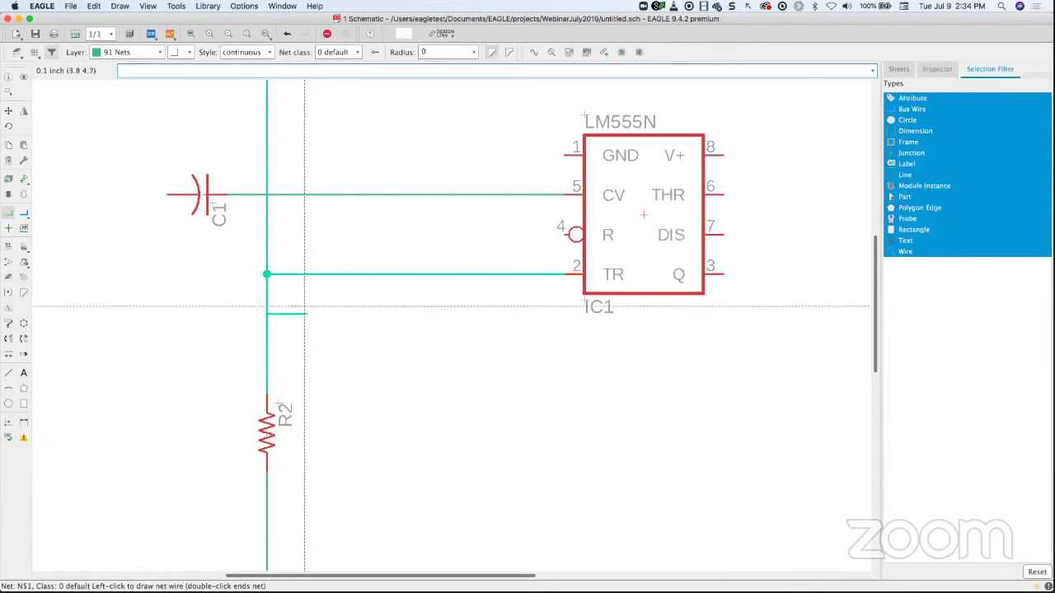
scroll(304, 306, up, 1)
scroll(304, 306, down, 4)
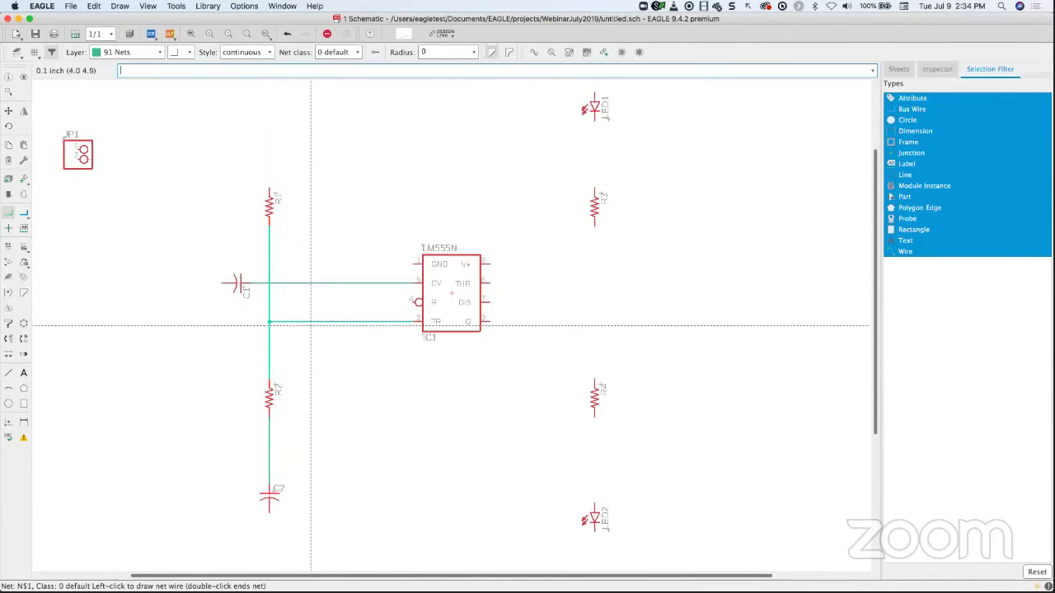
scroll(310, 325, up, 2)
scroll(310, 326, right, 1)
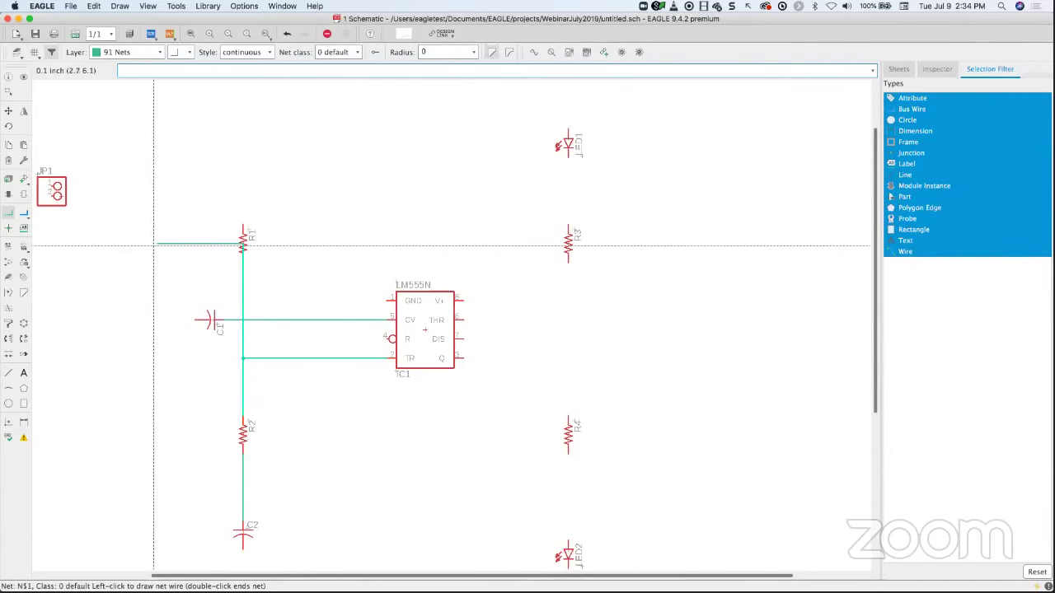
key(Escape)
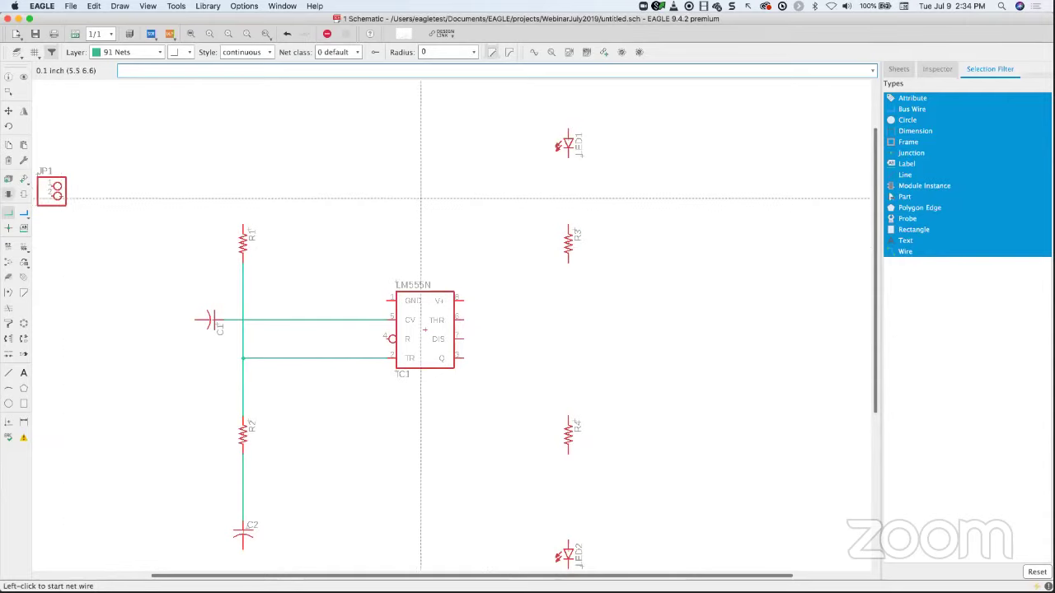
- Run a net wire from LED1's lower pin through R3 down toward R4, zoomed on R4 and LED2
click(568, 156)
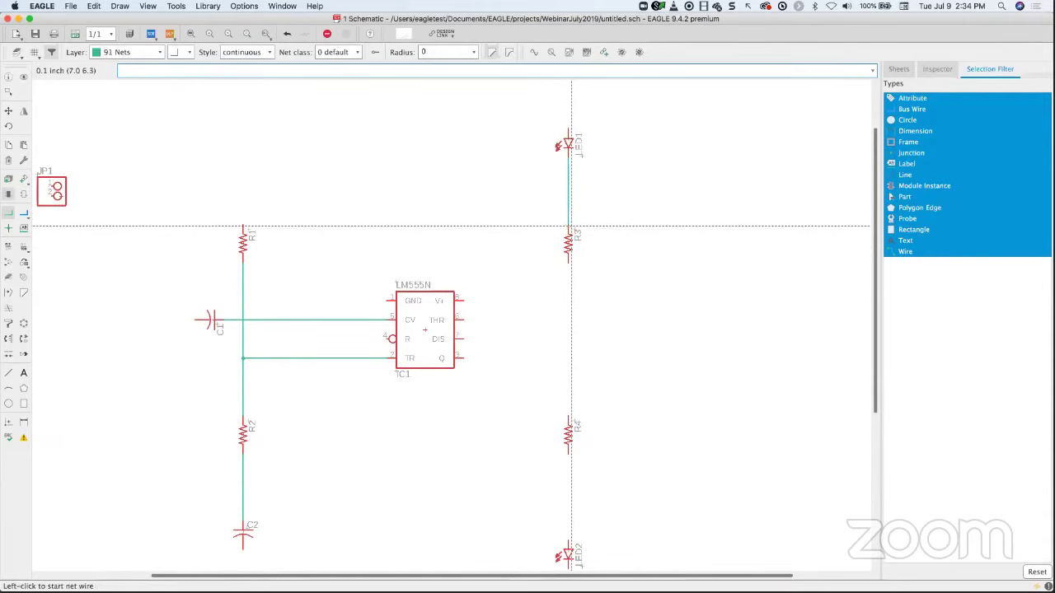
click(568, 262)
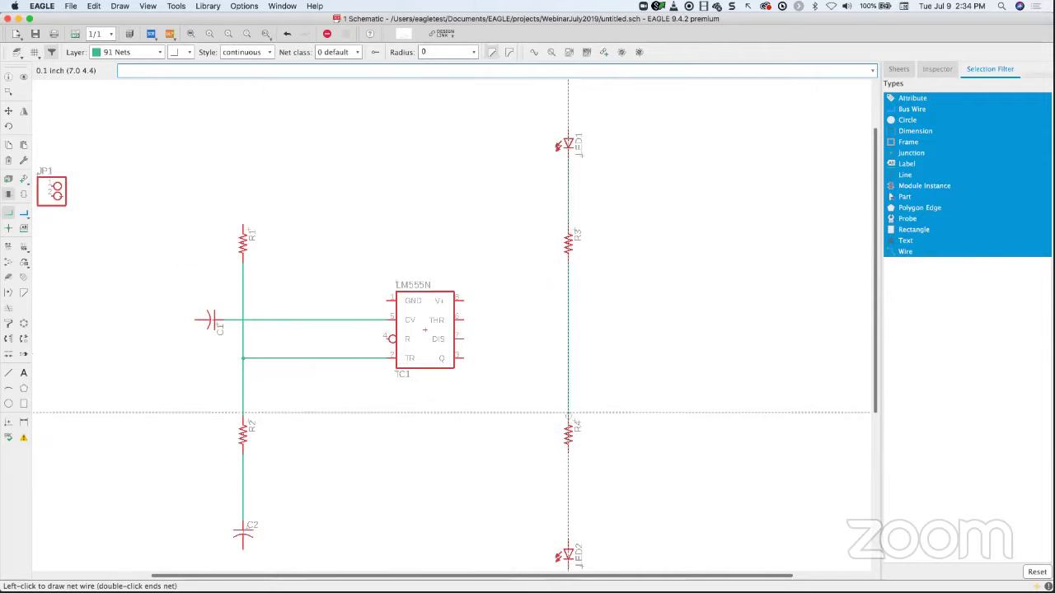
scroll(624, 418, down, 5)
scroll(623, 419, right, 3)
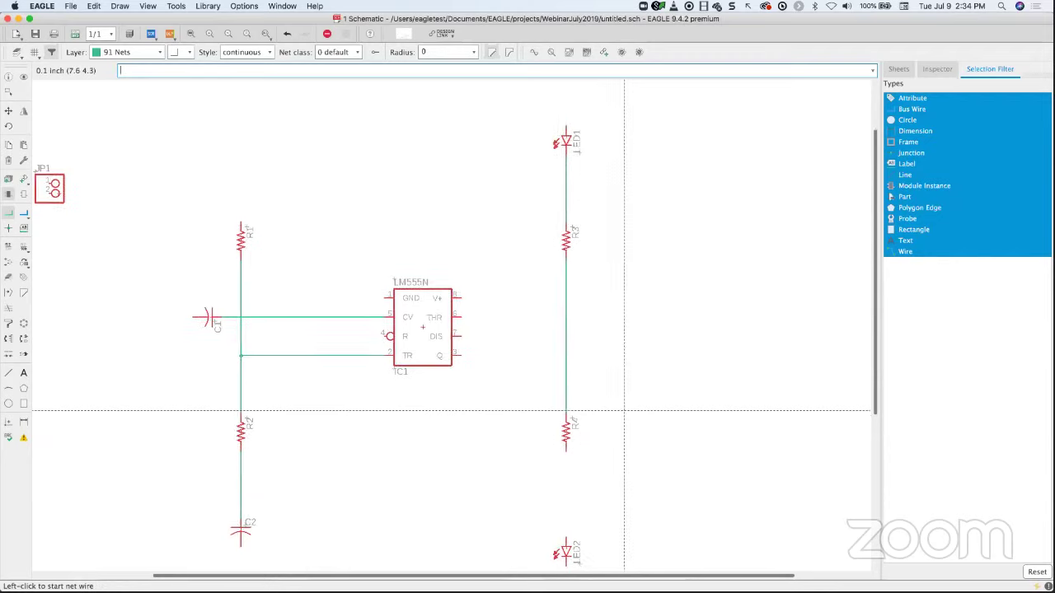
scroll(569, 302, up, 1)
scroll(569, 302, left, 1)
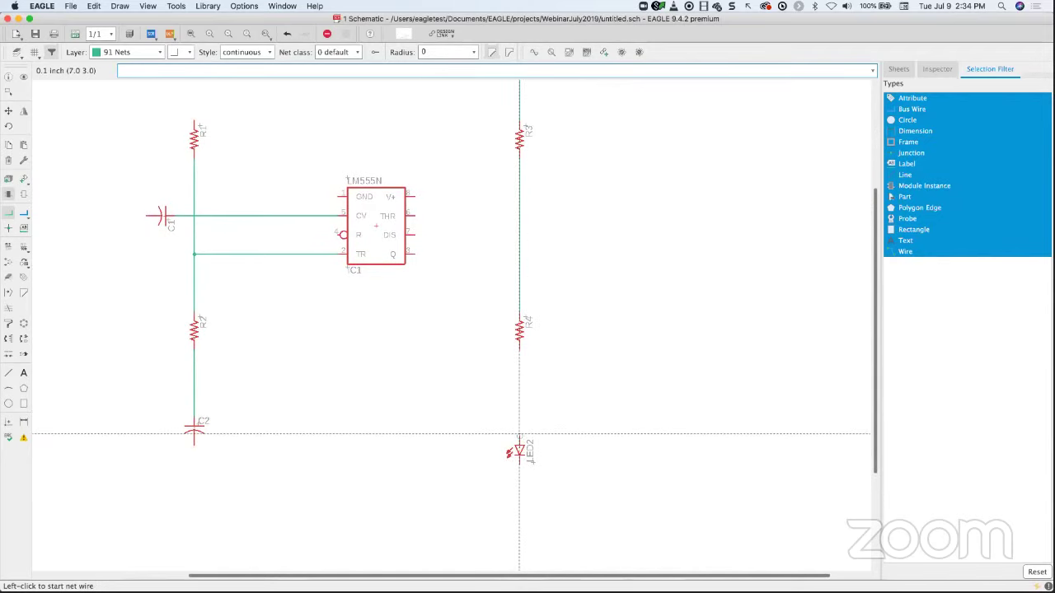
scroll(518, 431, up, 3)
scroll(519, 435, up, 1)
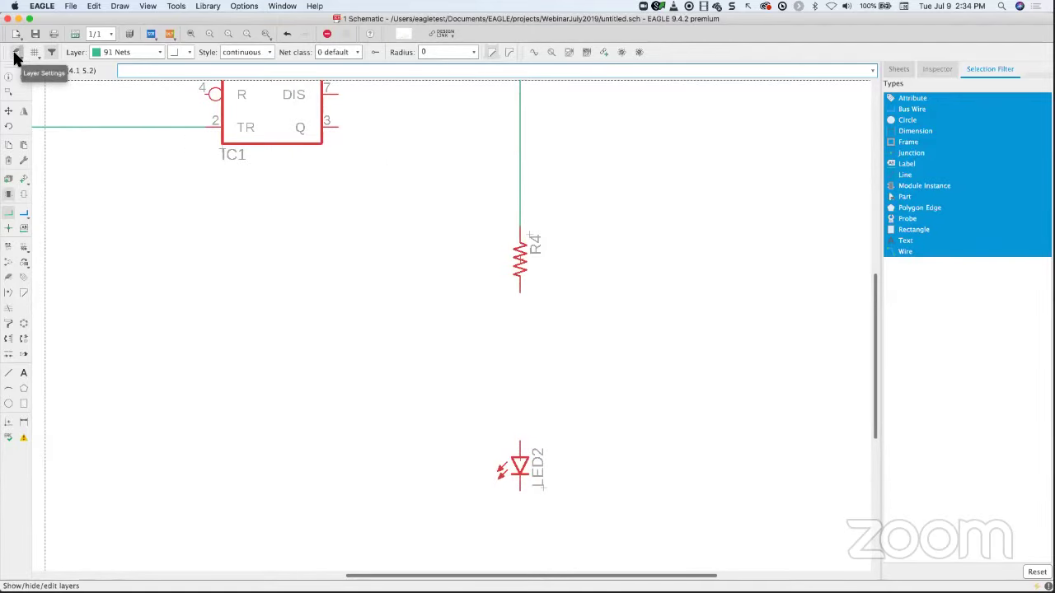
click(16, 54)
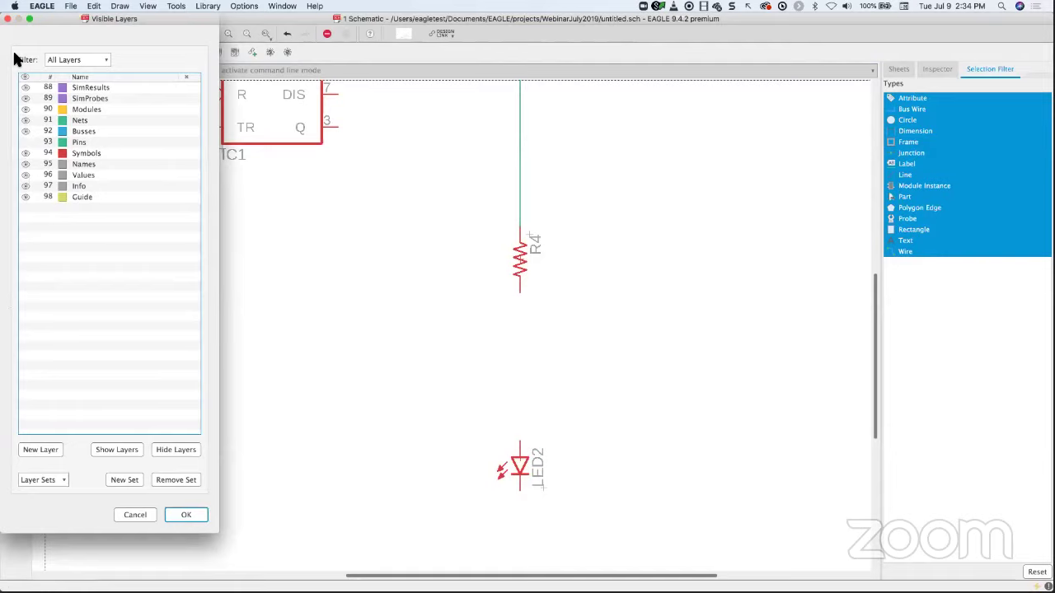
click(25, 143)
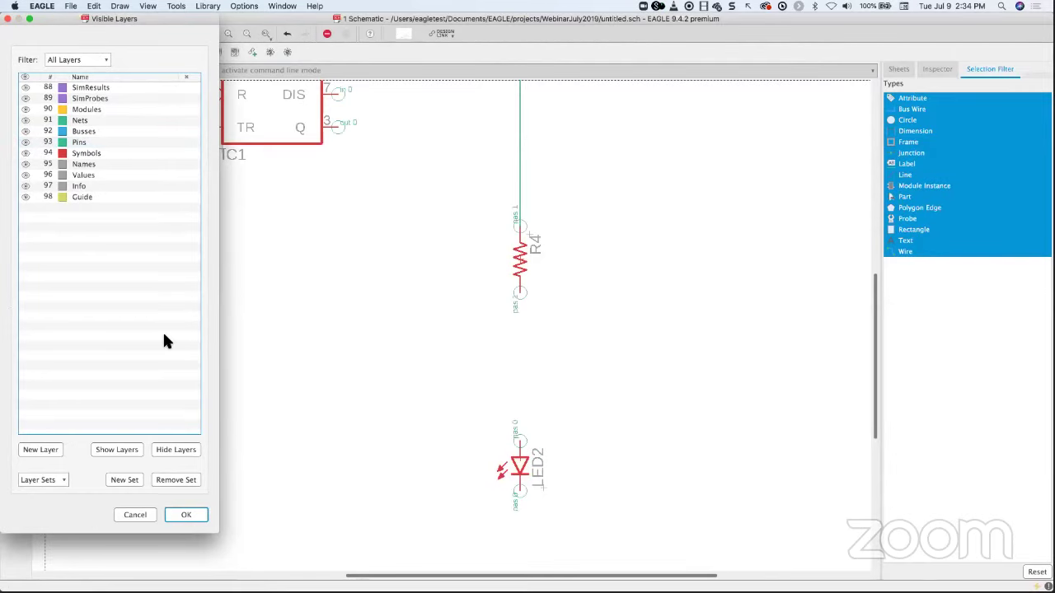
click(185, 516)
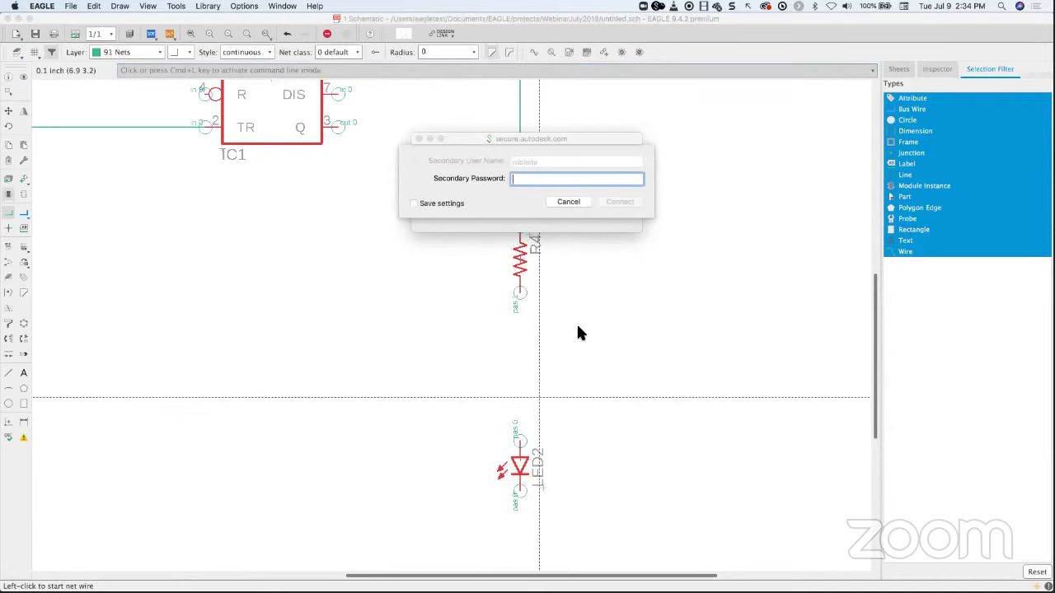
click(568, 203)
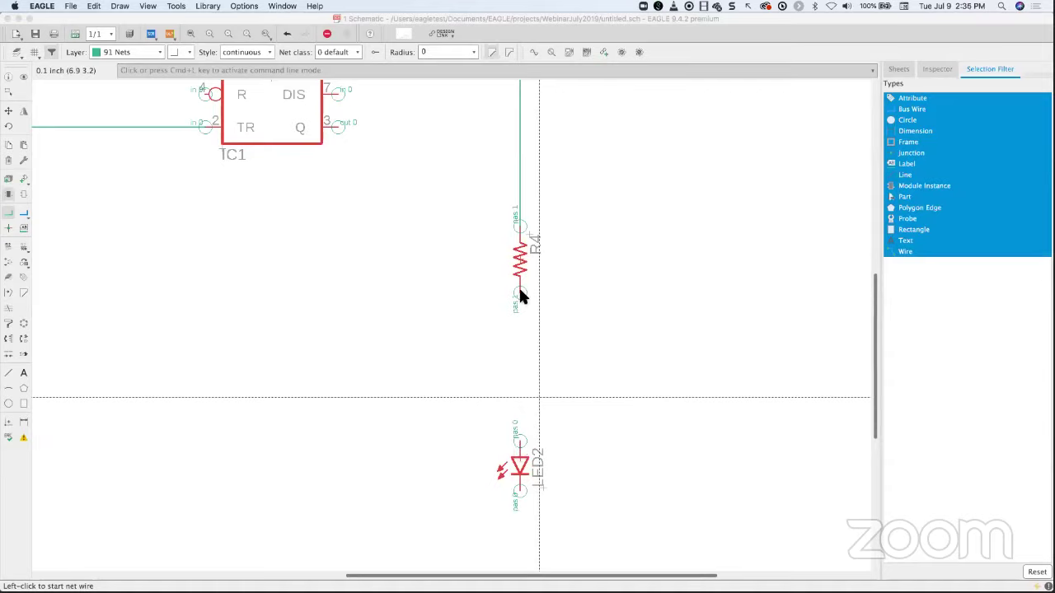
scroll(540, 383, down, 3)
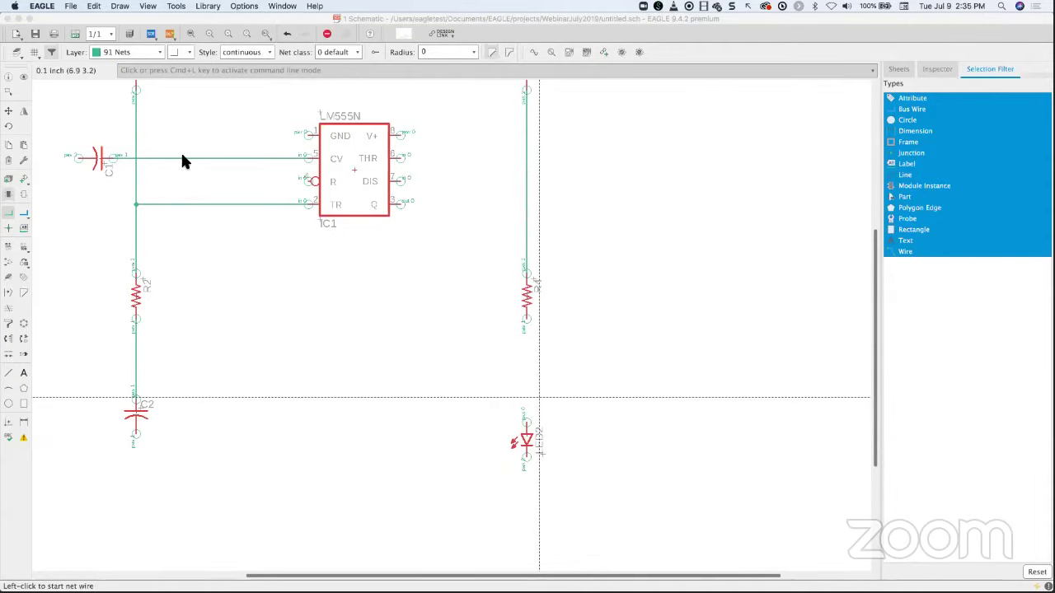
click(16, 52)
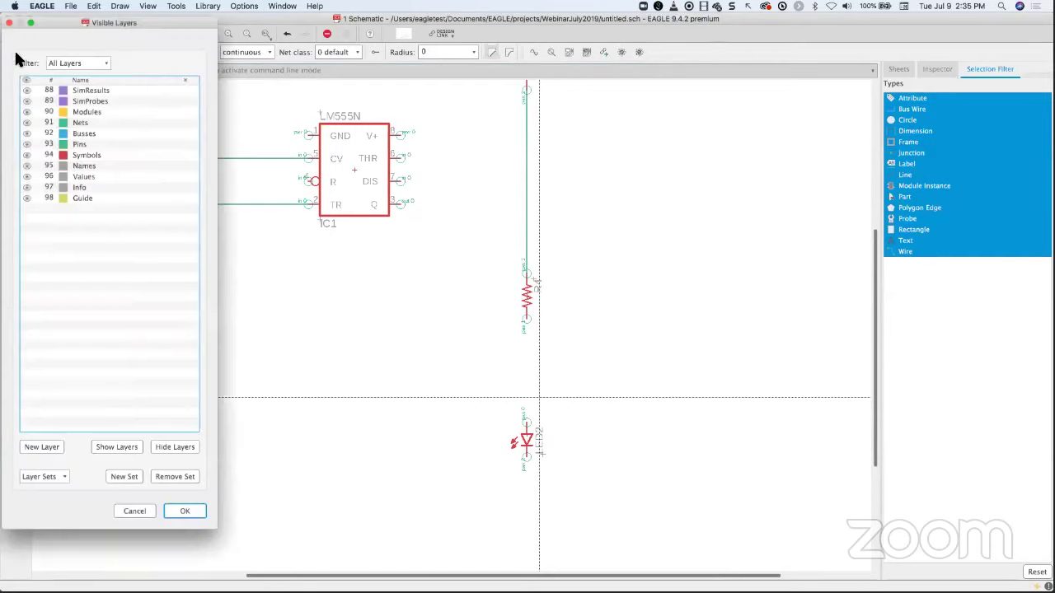
click(28, 163)
click(24, 156)
click(23, 145)
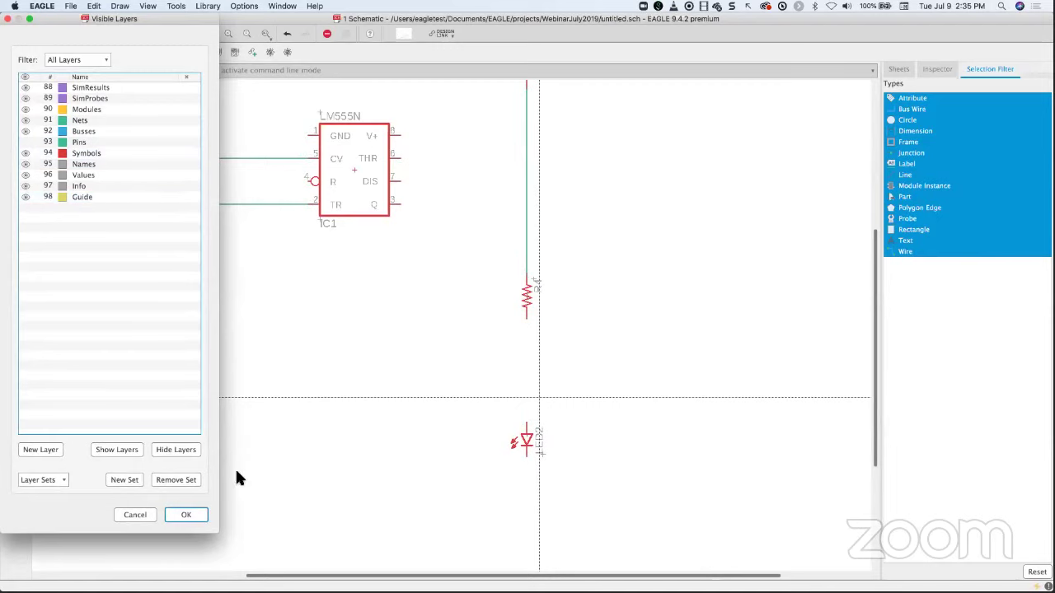
click(188, 514)
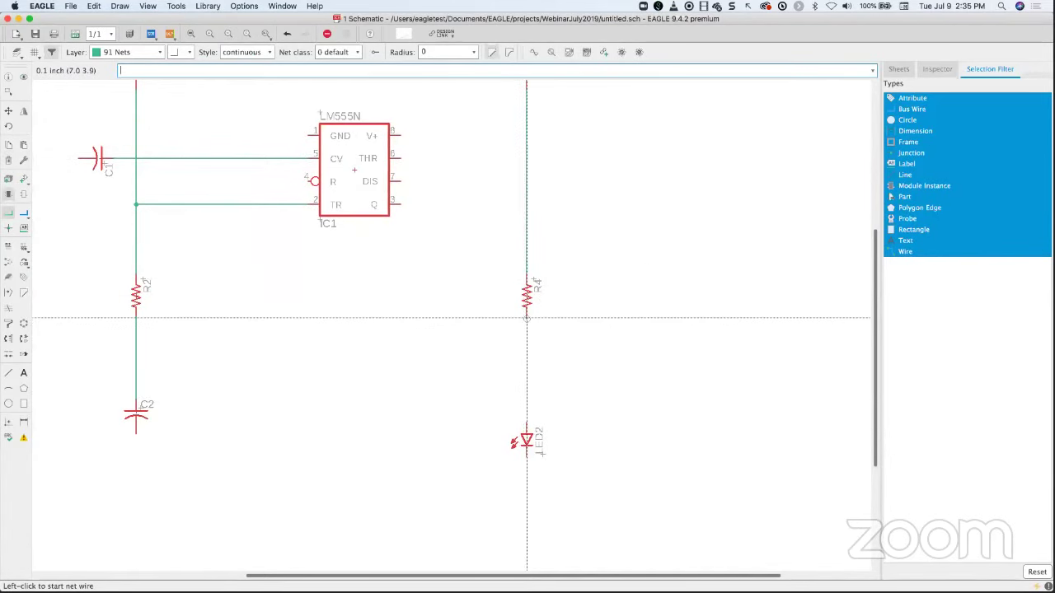
- Wire R4's bottom pin to LED2 and join the Q pin to the R3–R4 net
click(527, 317)
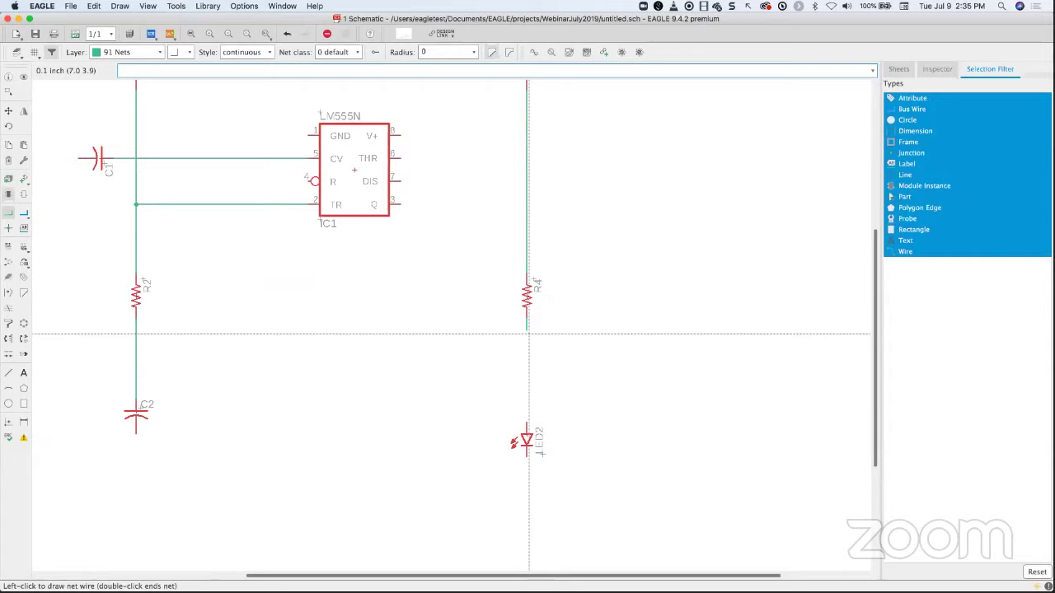
click(527, 425)
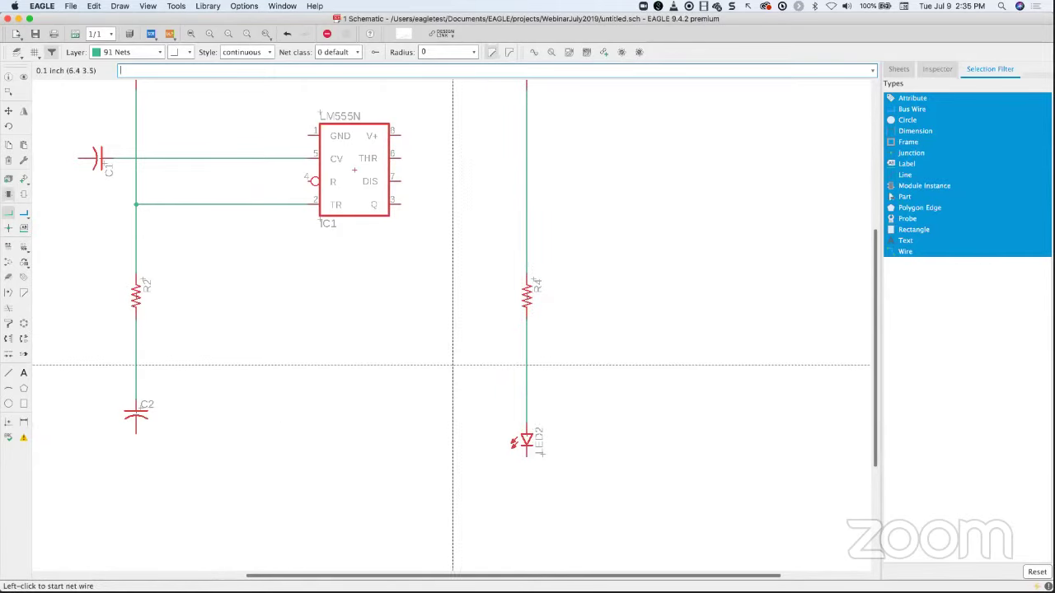
click(402, 203)
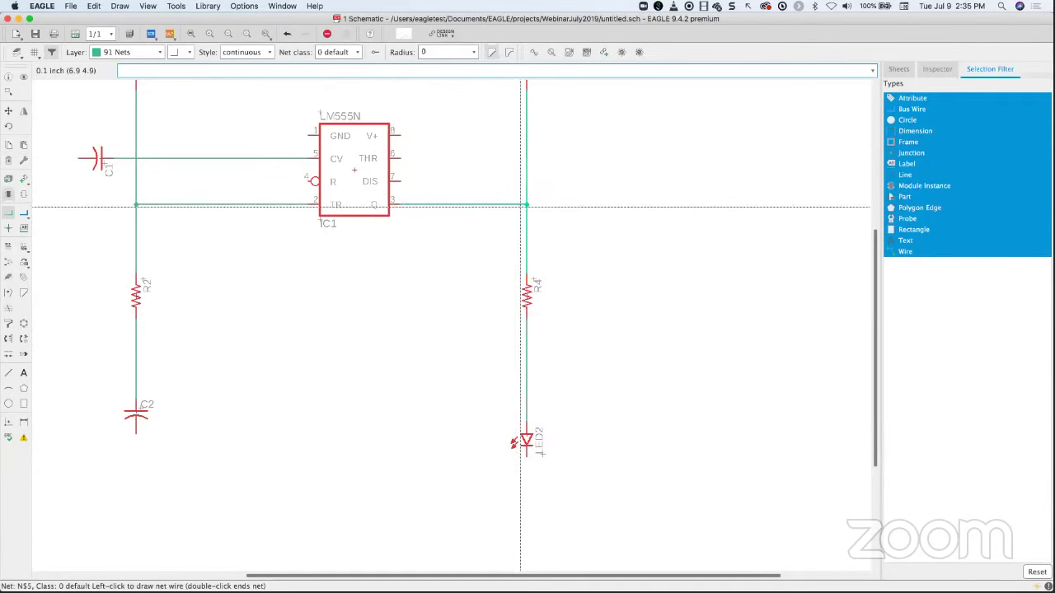
click(527, 204)
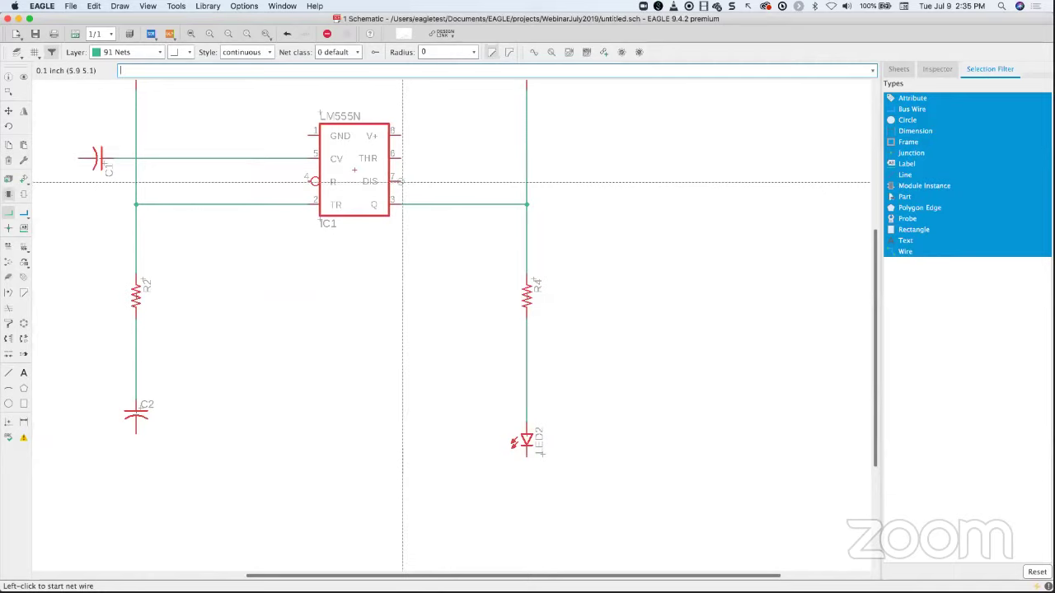
- Cancel the unfinished DIS wire and group-select the leftover stub beside it
click(400, 180)
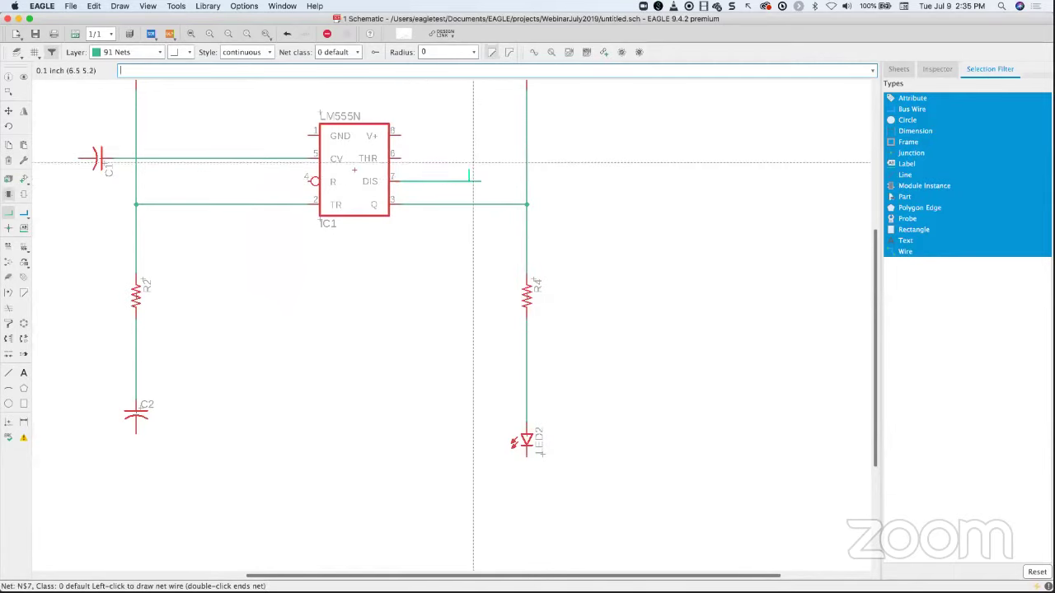
scroll(474, 165, up, 2)
scroll(474, 161, up, 5)
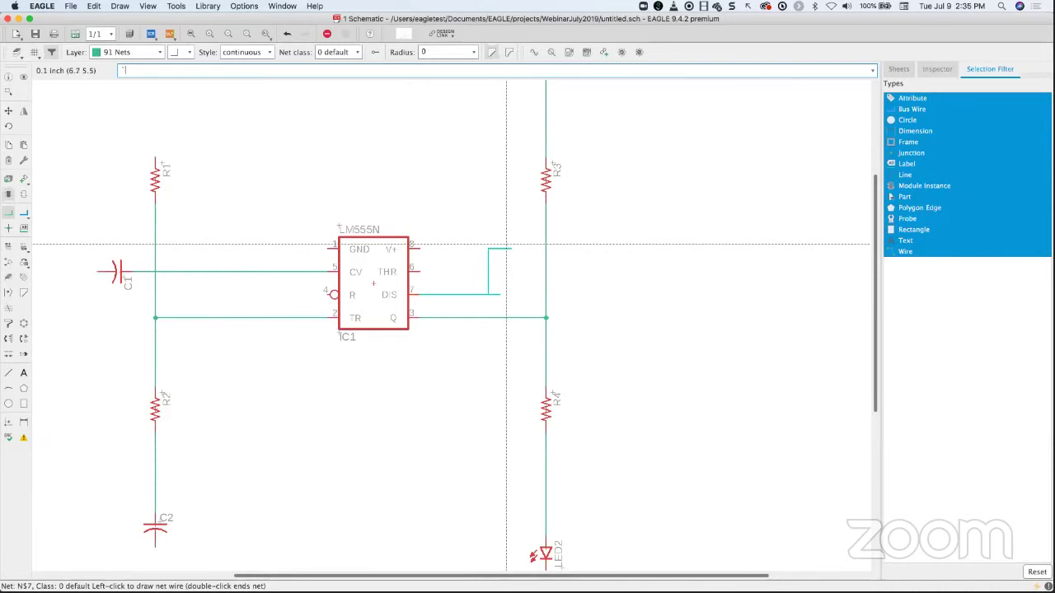
key(Escape)
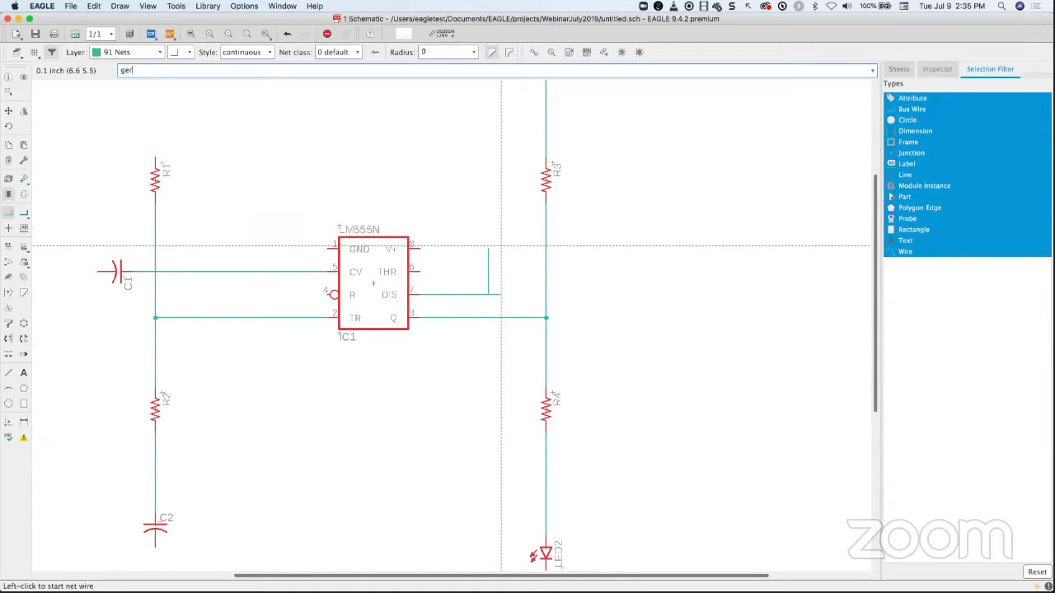
key(Return)
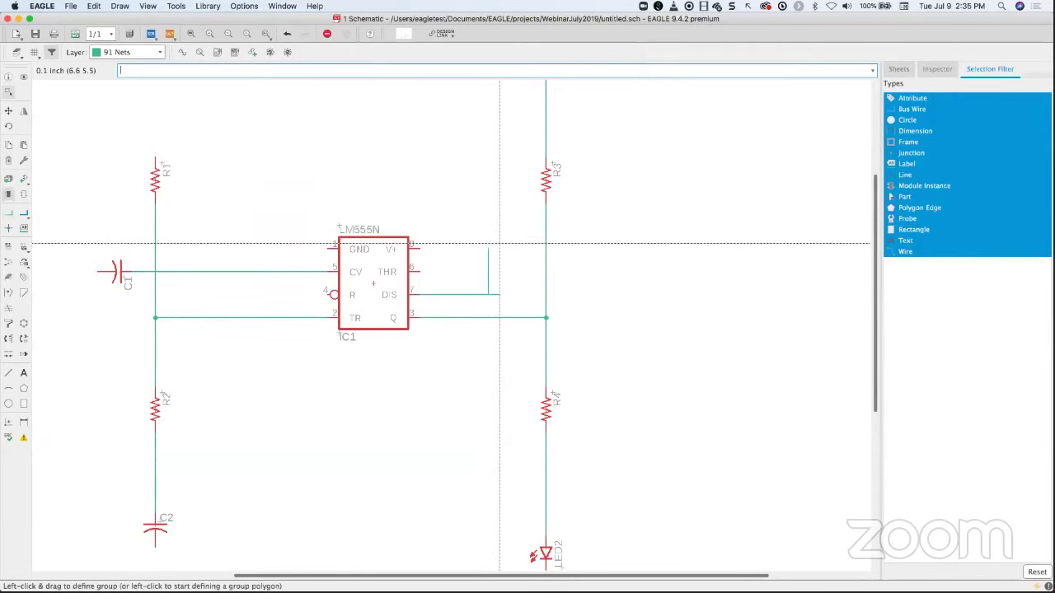
drag(436, 244, 520, 307)
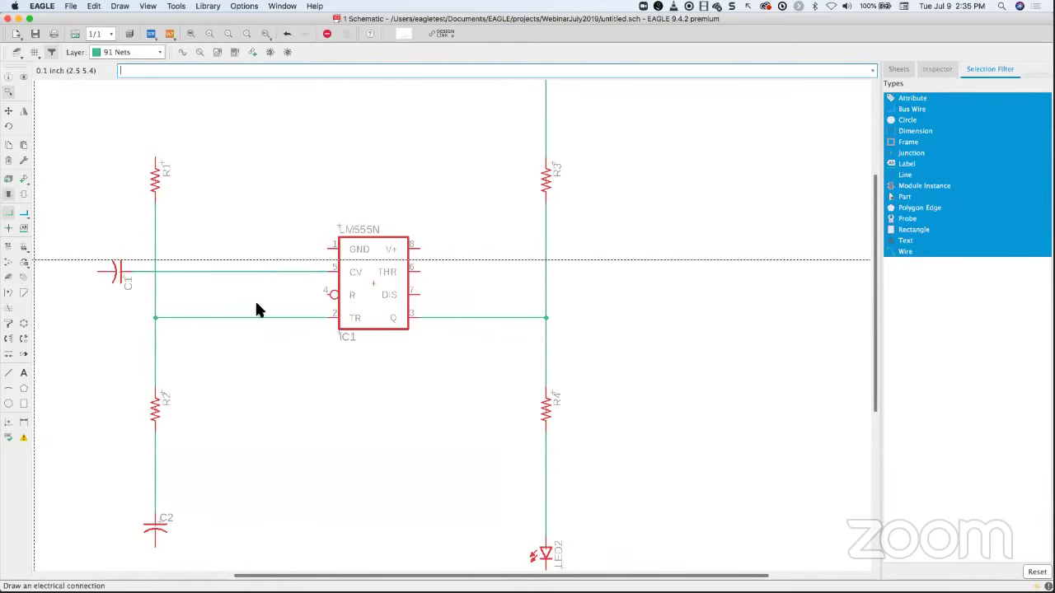
- Route DIS to the R1–R2 net and THR to the R2–C2 junction, then view the whole sheet
click(420, 296)
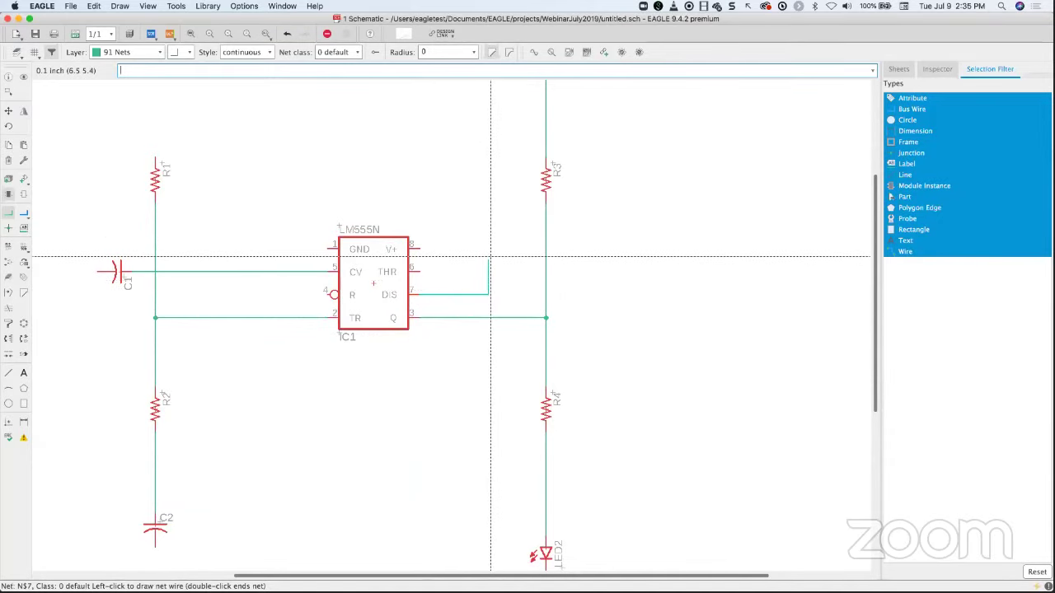
click(490, 201)
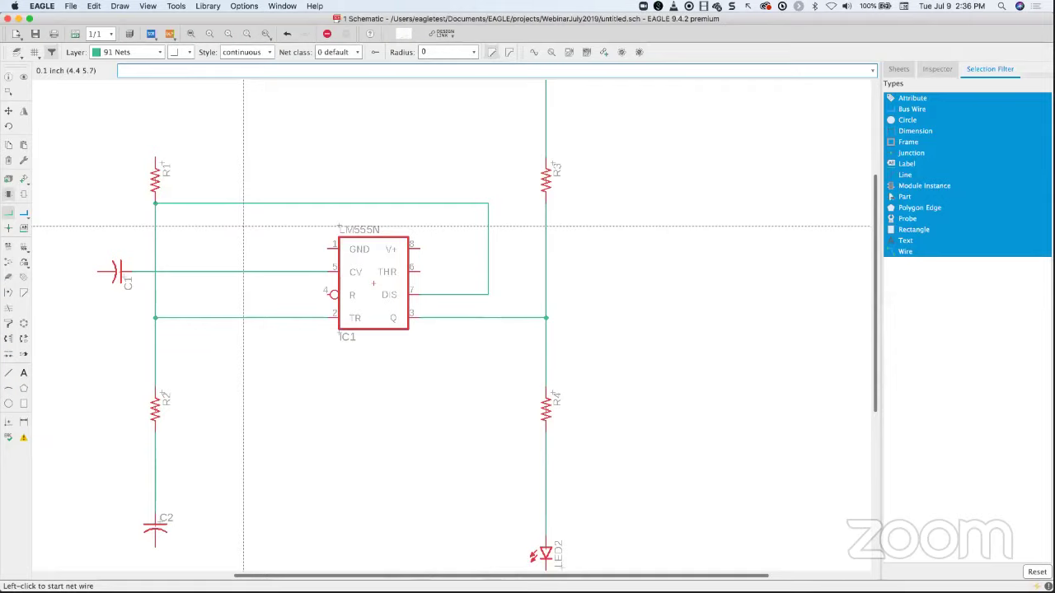
click(420, 271)
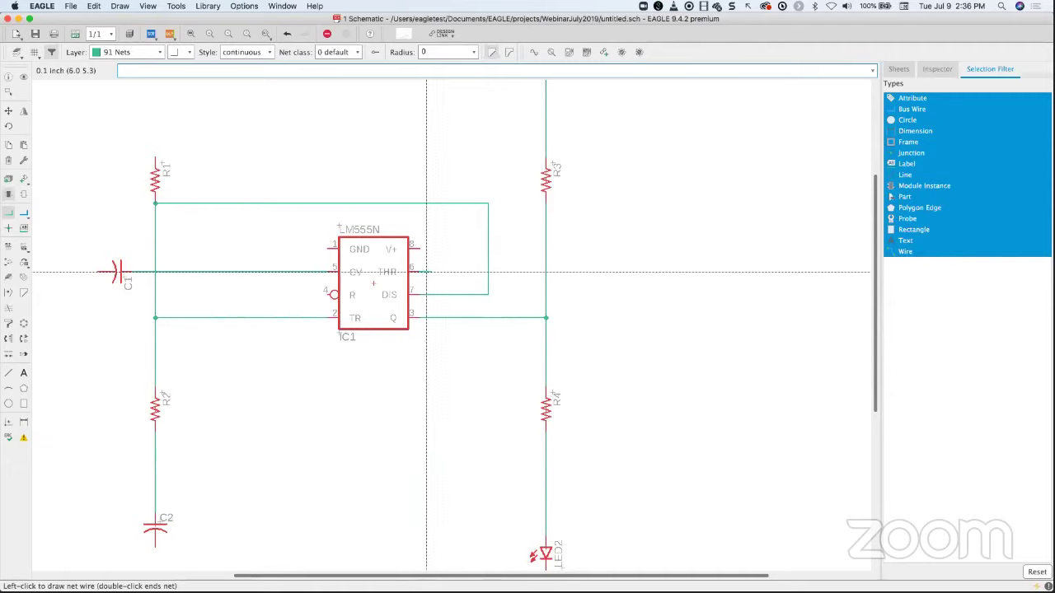
click(453, 272)
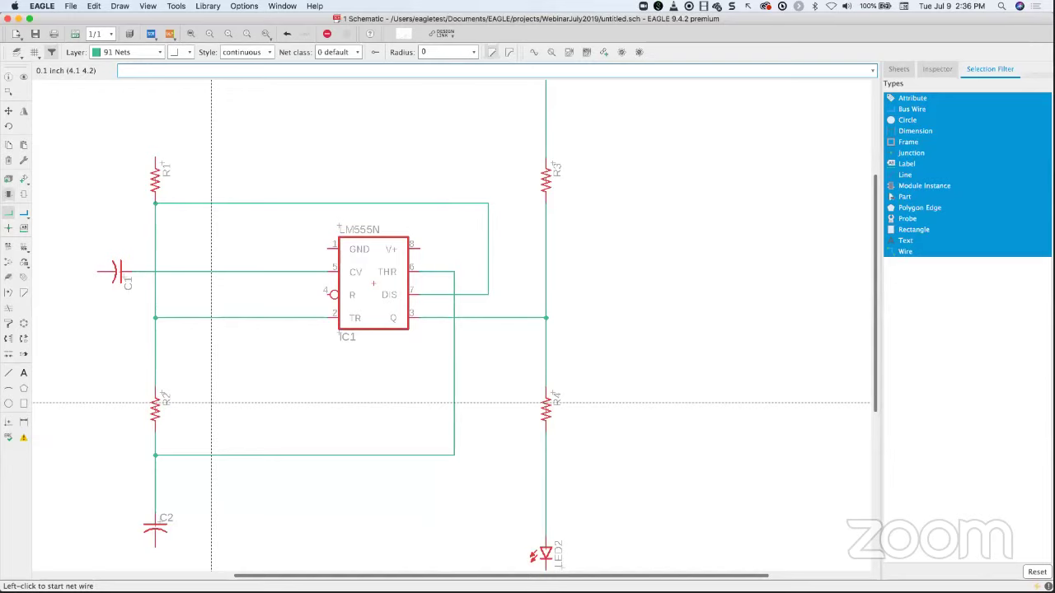
scroll(252, 370, up, 2)
scroll(252, 370, down, 4)
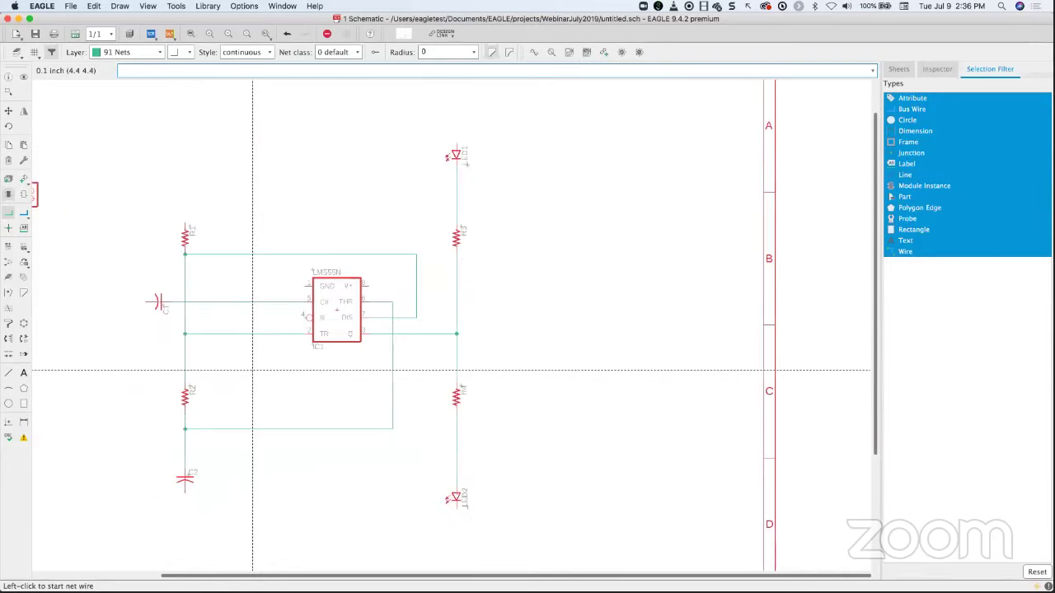
scroll(252, 370, down, 4)
middle_drag(252, 370, 288, 369)
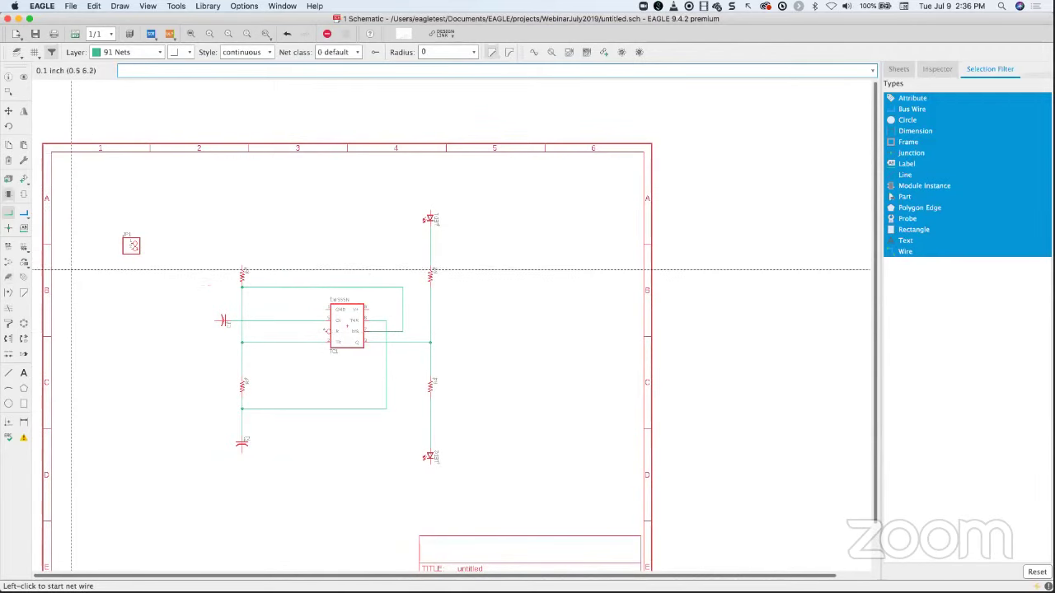
- Add a V+ supply symbol from the supply1 library above connector JP1
click(22, 181)
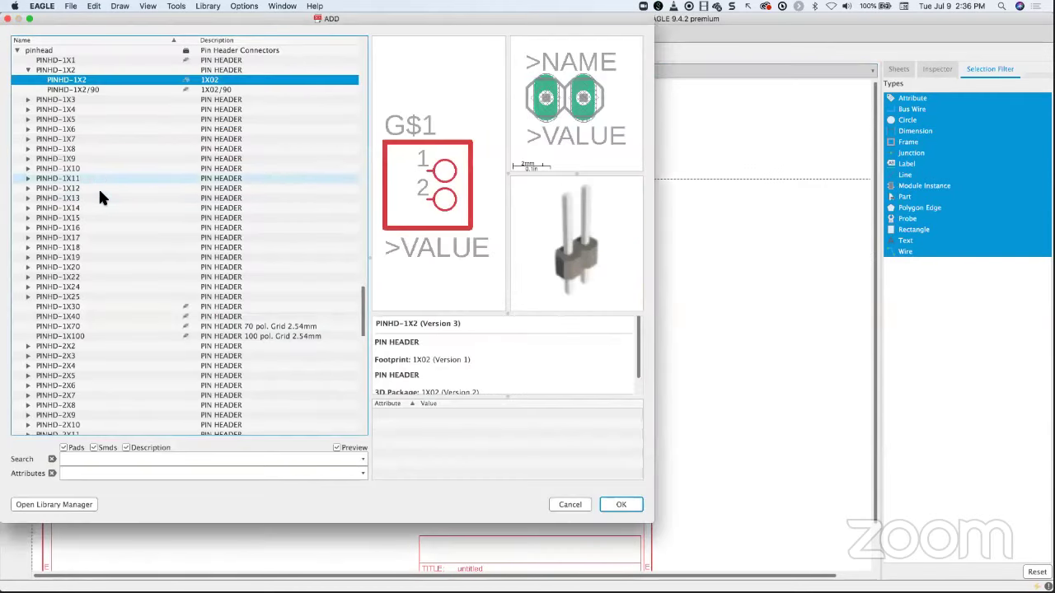
click(28, 71)
click(28, 71)
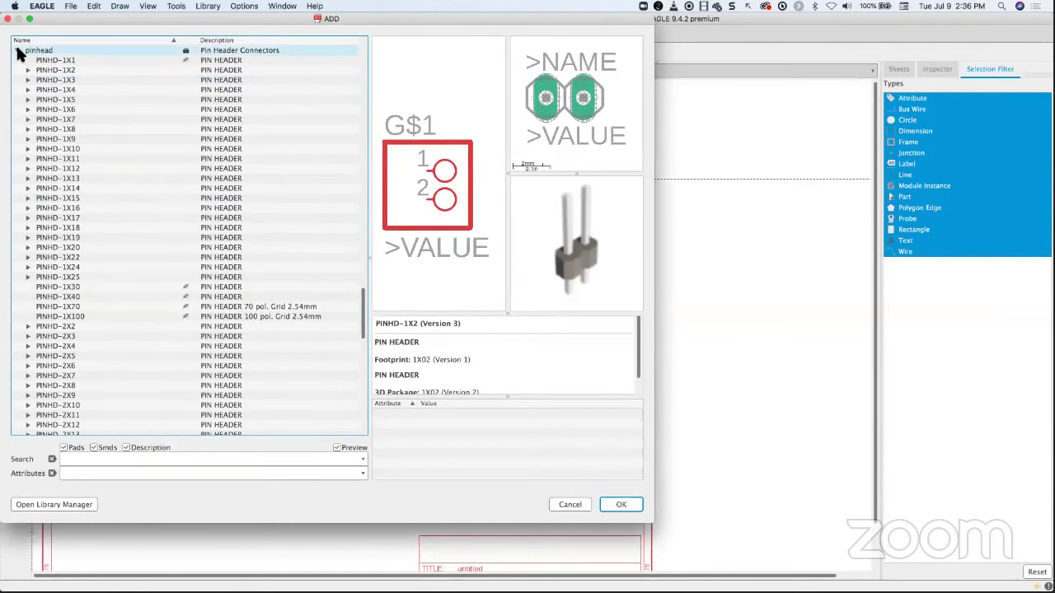
click(17, 50)
scroll(88, 121, up, 15)
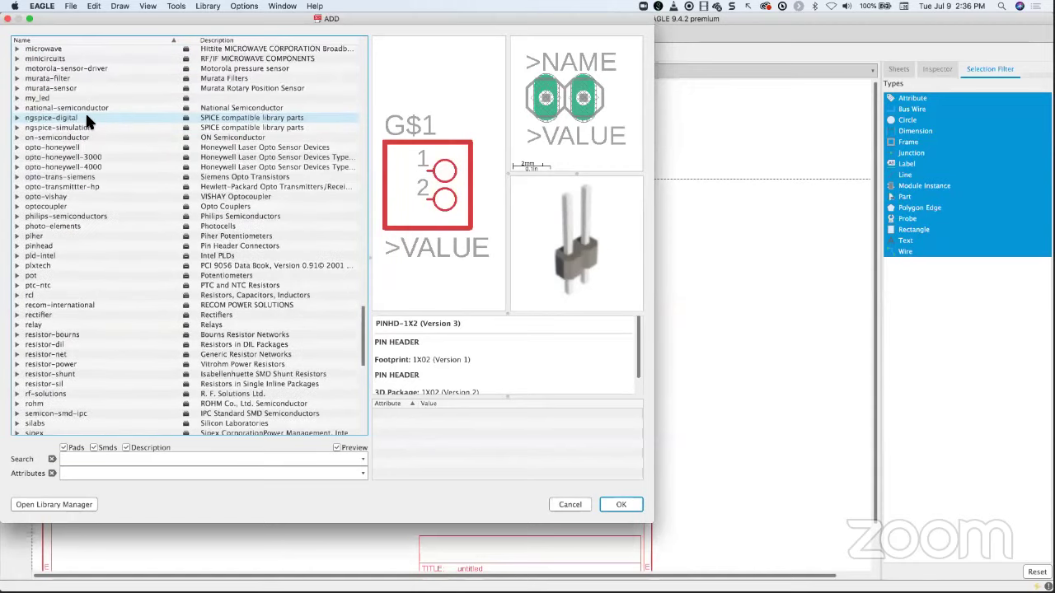
scroll(88, 115, up, 15)
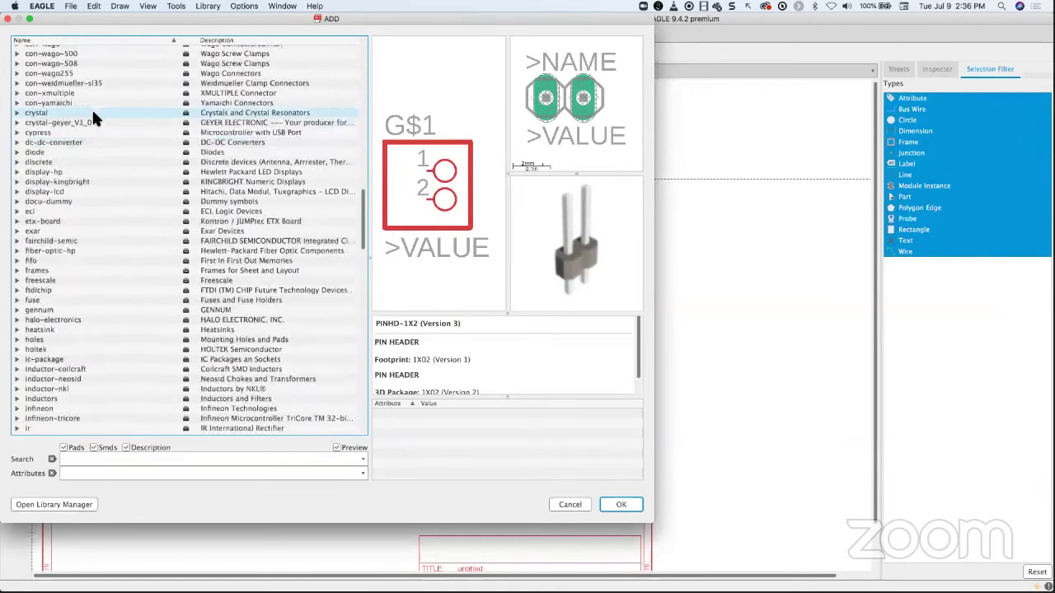
click(55, 140)
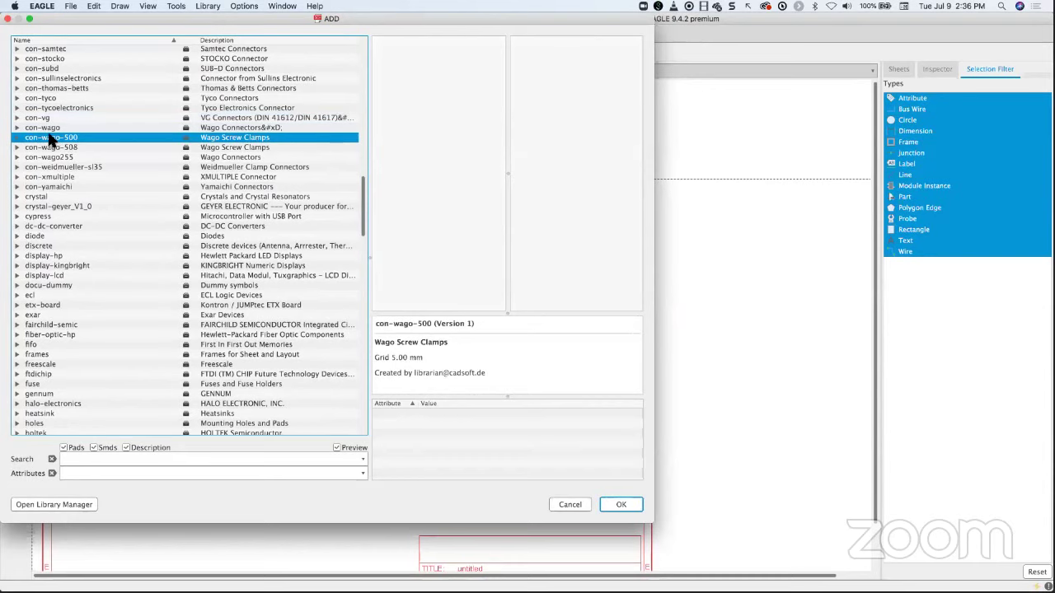
key(s)
scroll(87, 283, down, 4)
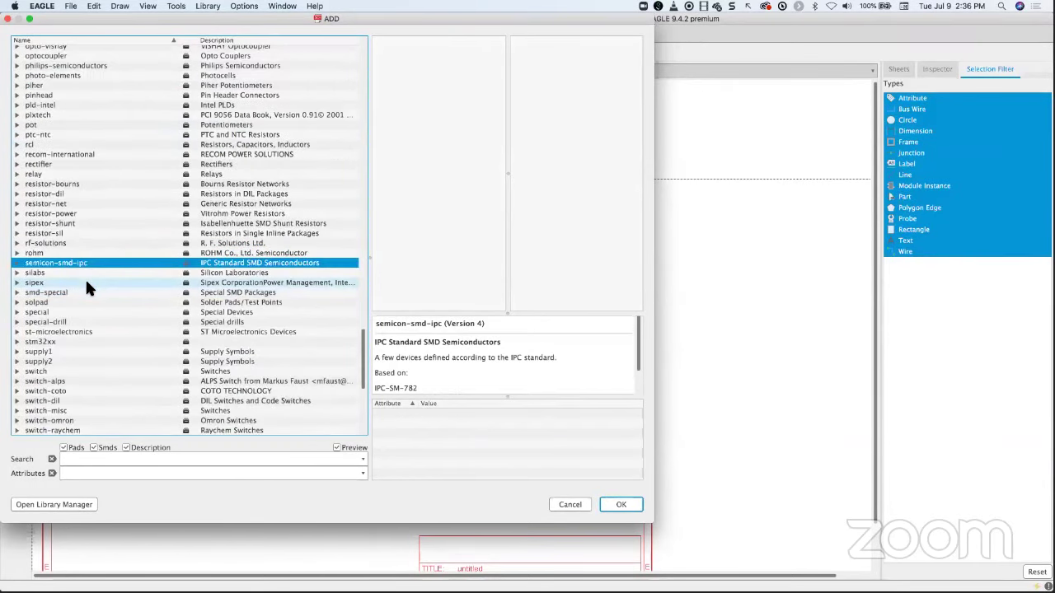
scroll(87, 288, down, 1)
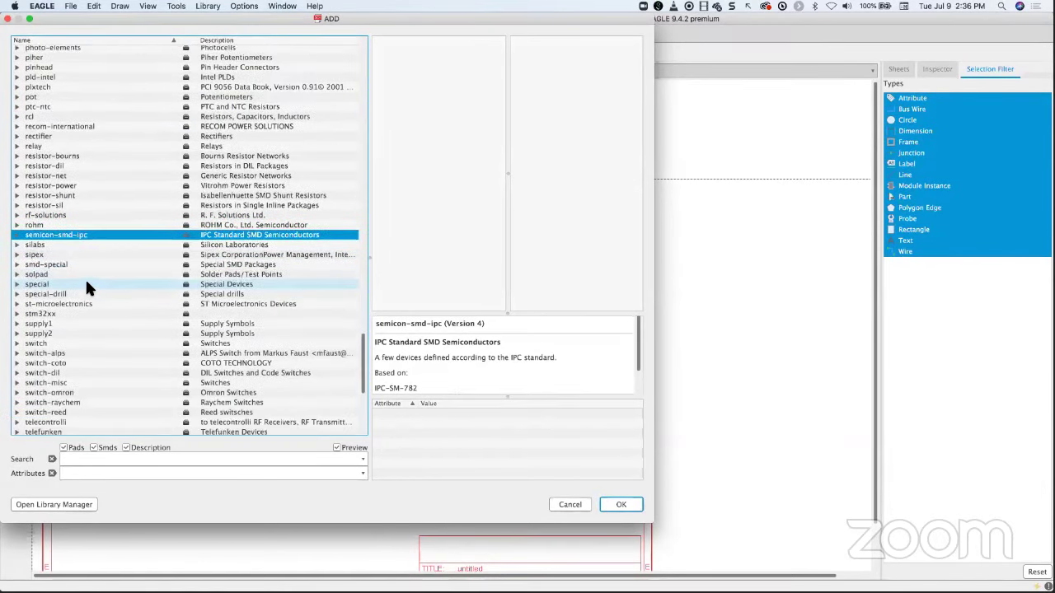
click(17, 324)
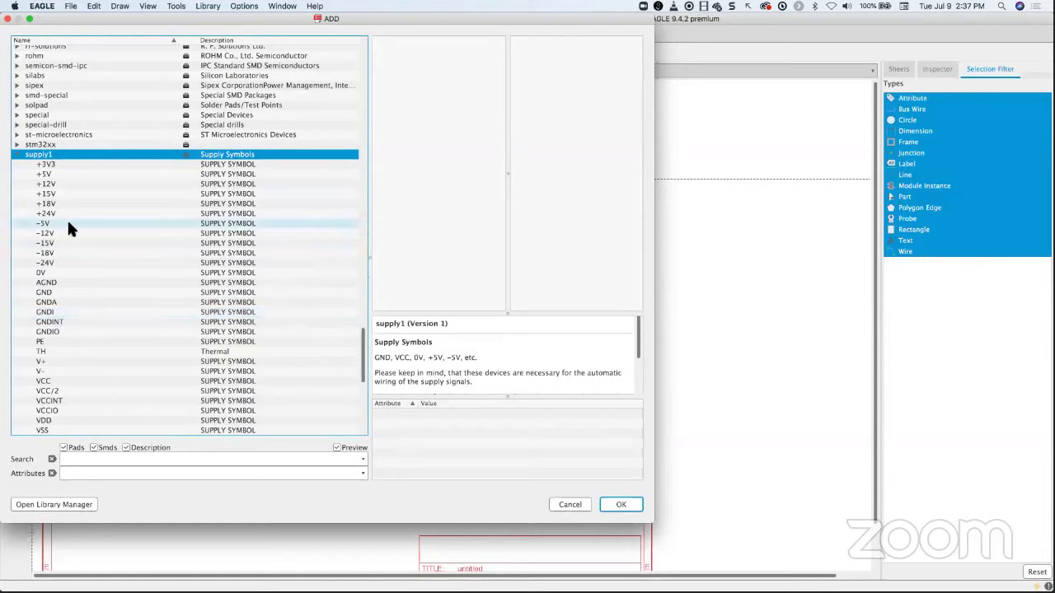
click(75, 361)
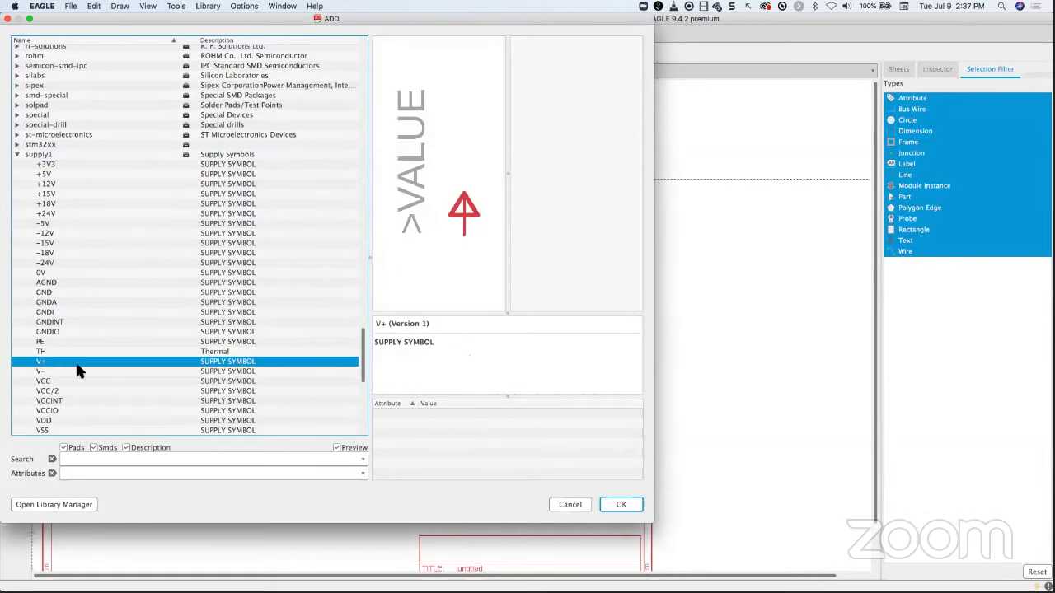
click(618, 501)
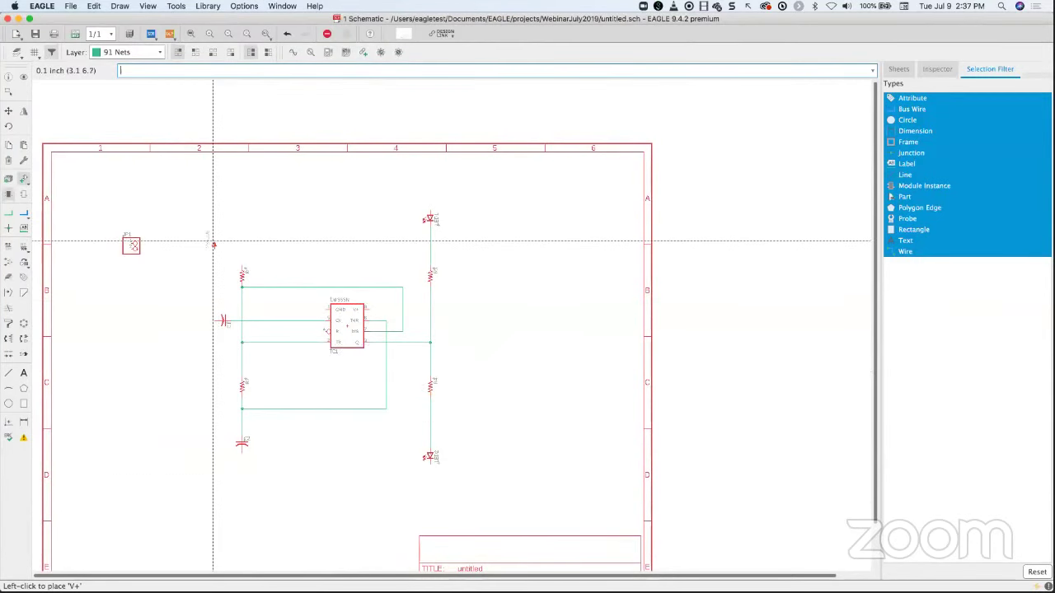
click(131, 216)
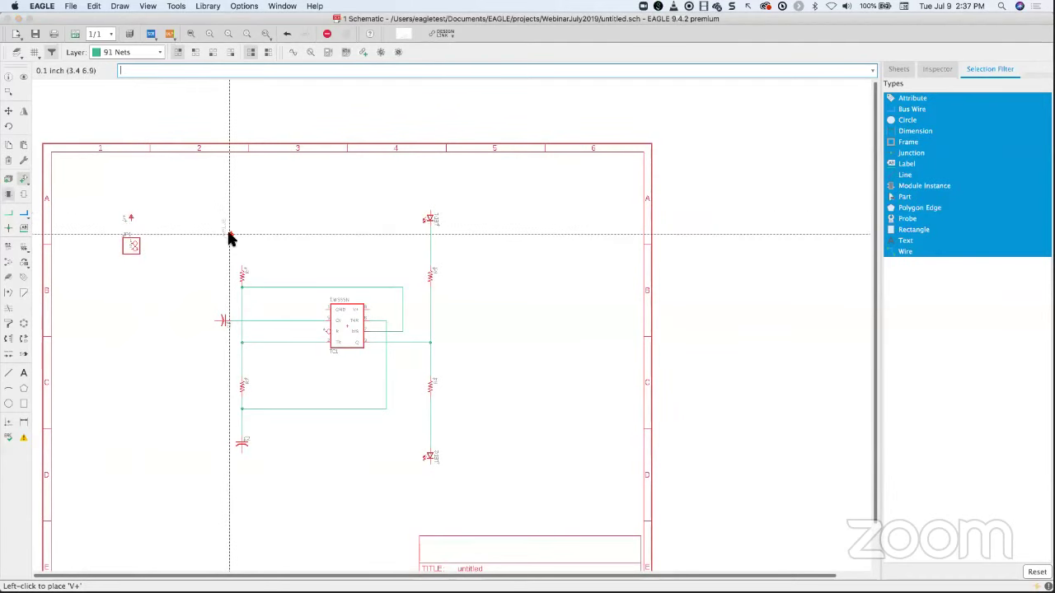
- Add a GND supply symbol below connector JP1
key(Escape)
click(43, 292)
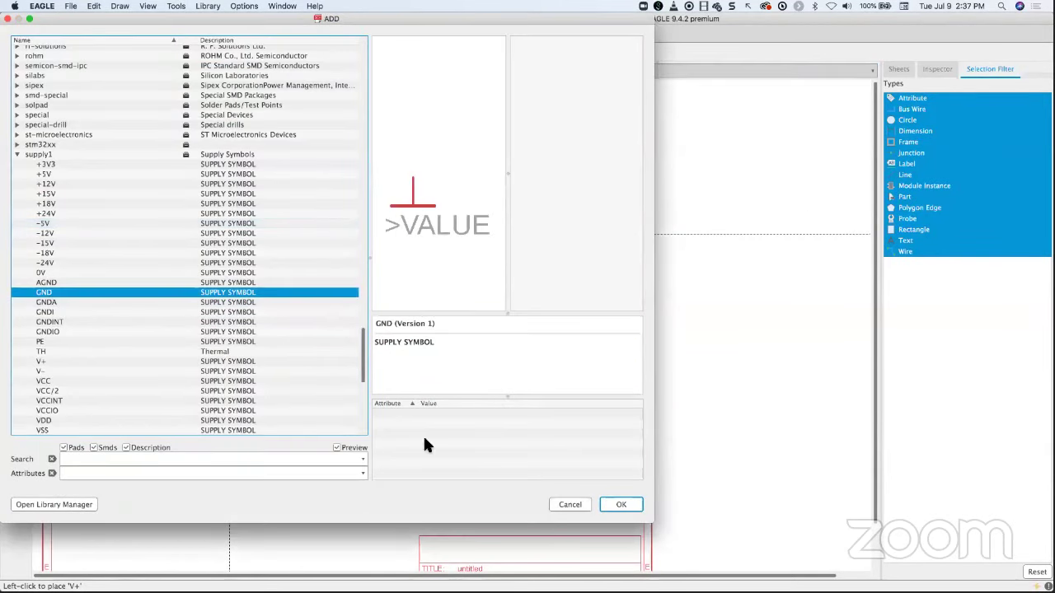
click(614, 505)
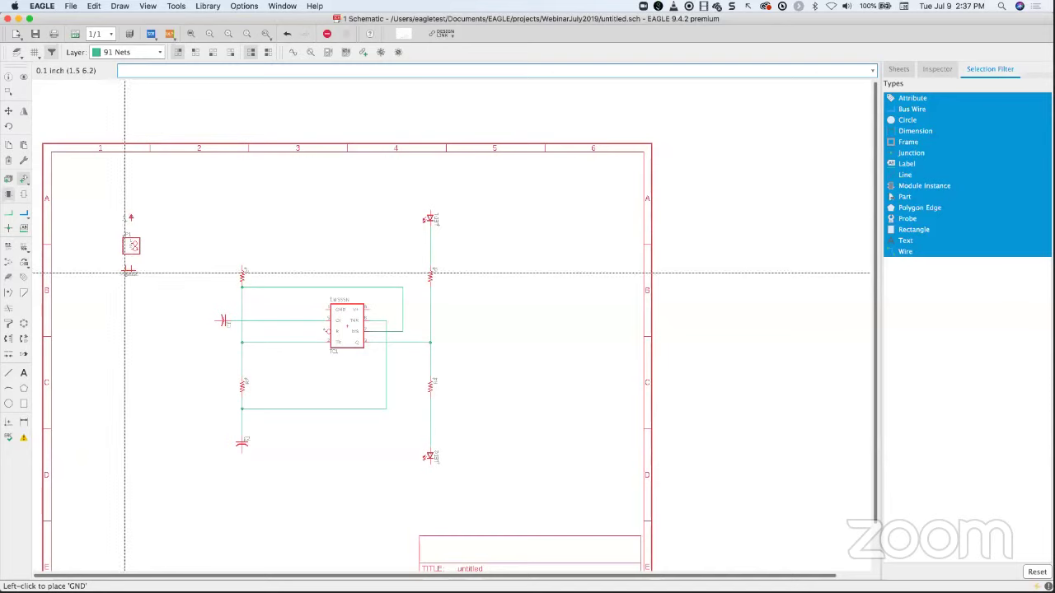
click(124, 272)
key(Escape)
scroll(124, 272, up, 4)
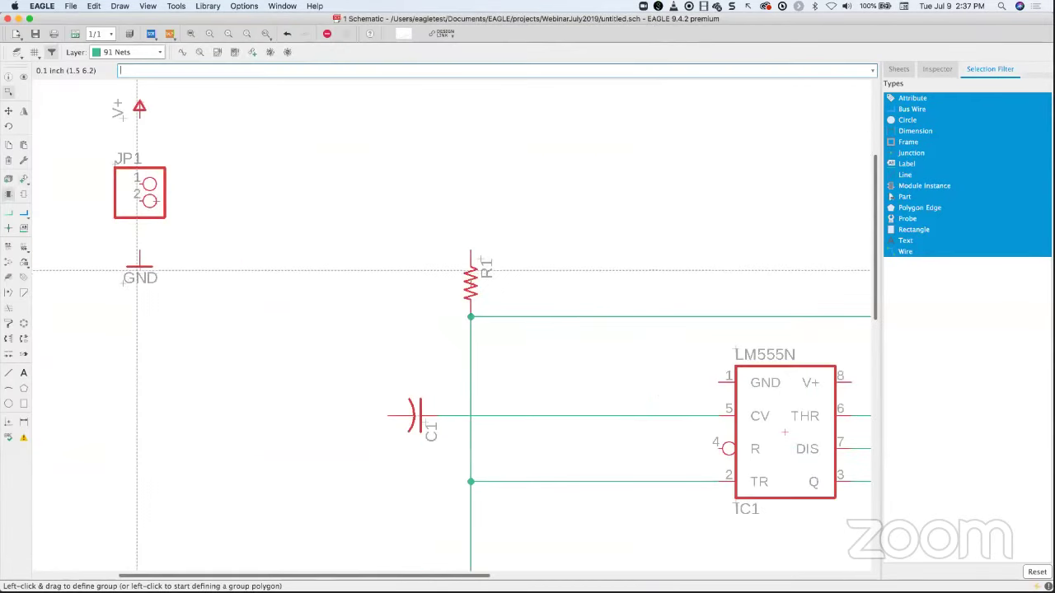
- Draw nets from JP1 pin 2 down to GND and from V+ to JP1 pin 1
click(23, 212)
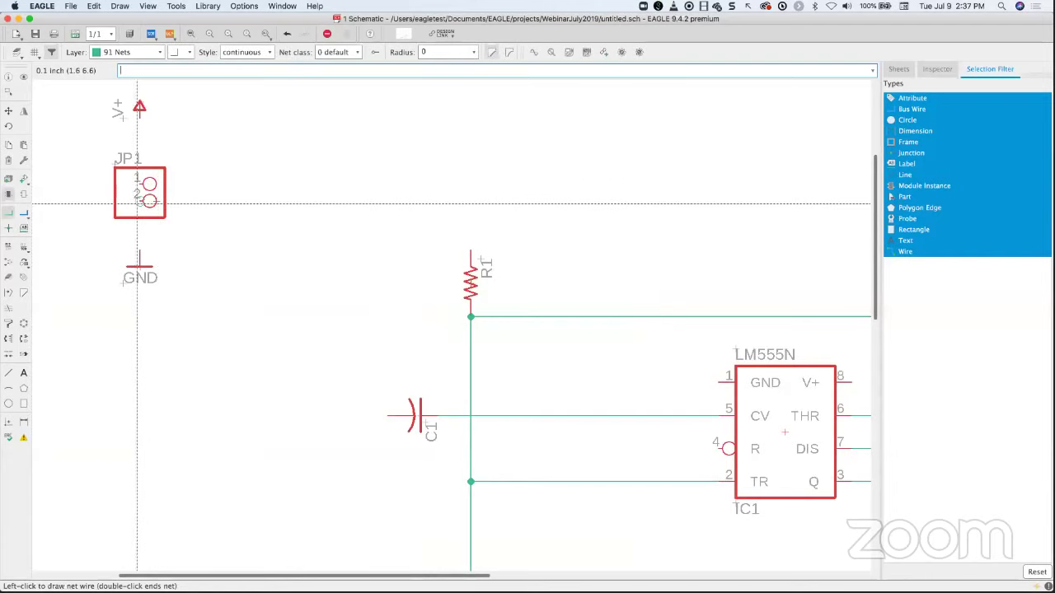
click(142, 263)
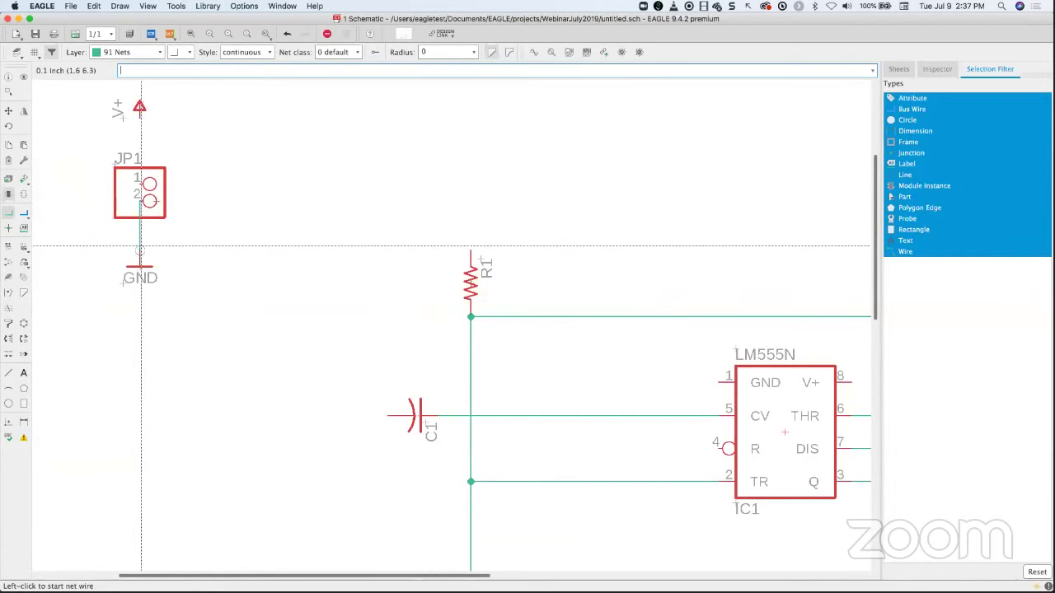
click(141, 114)
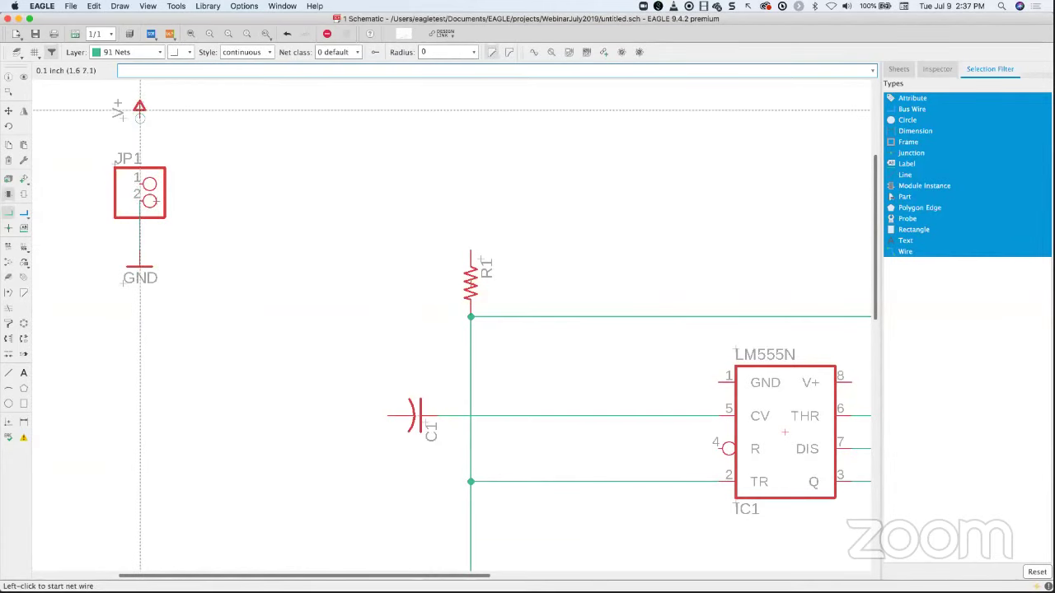
click(144, 185)
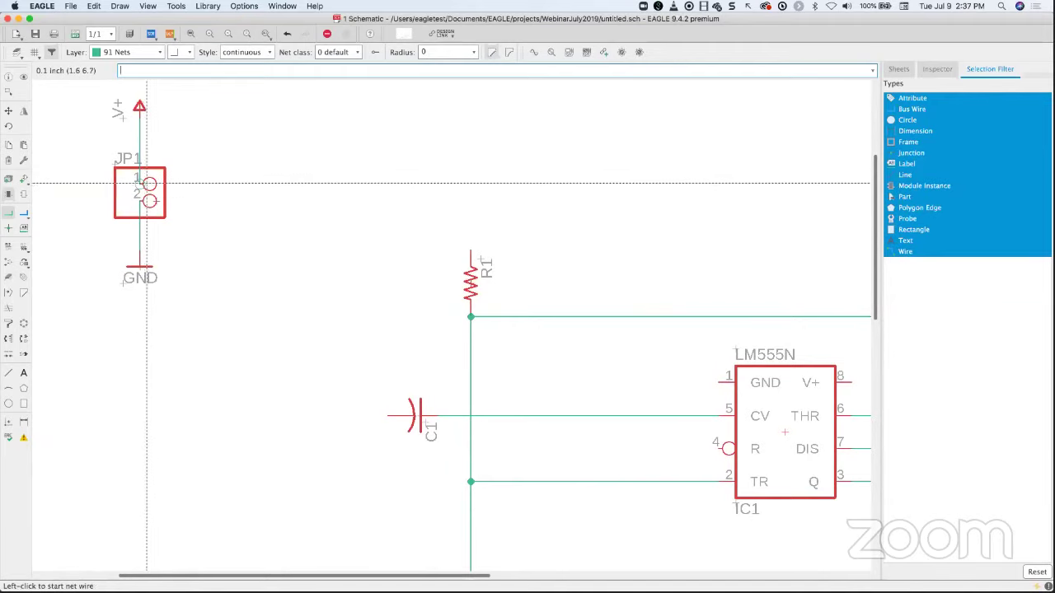
key(g)
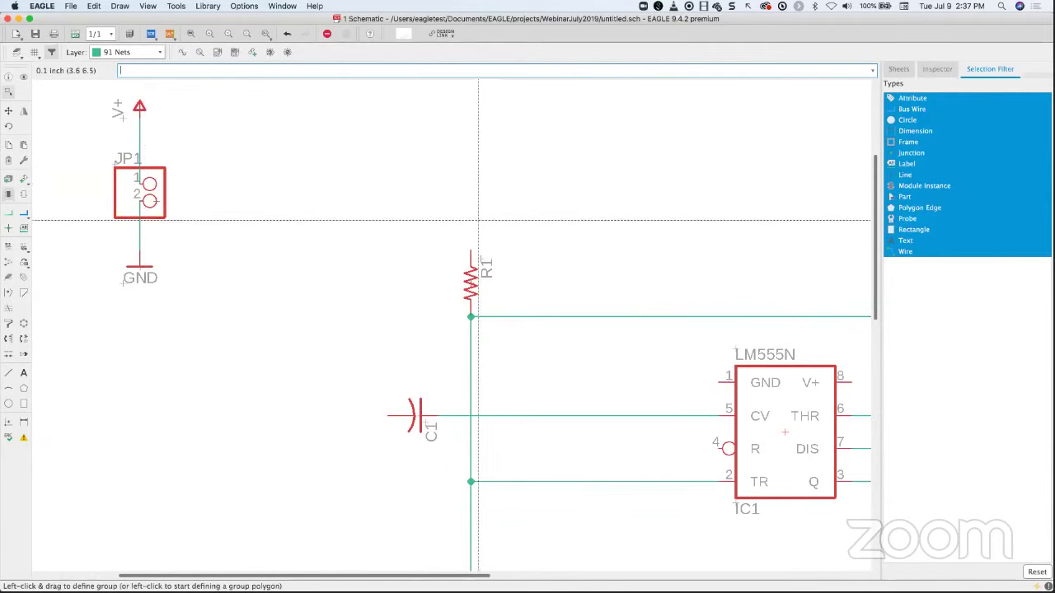
scroll(482, 214, up, 2)
scroll(483, 216, down, 3)
scroll(482, 216, down, 2)
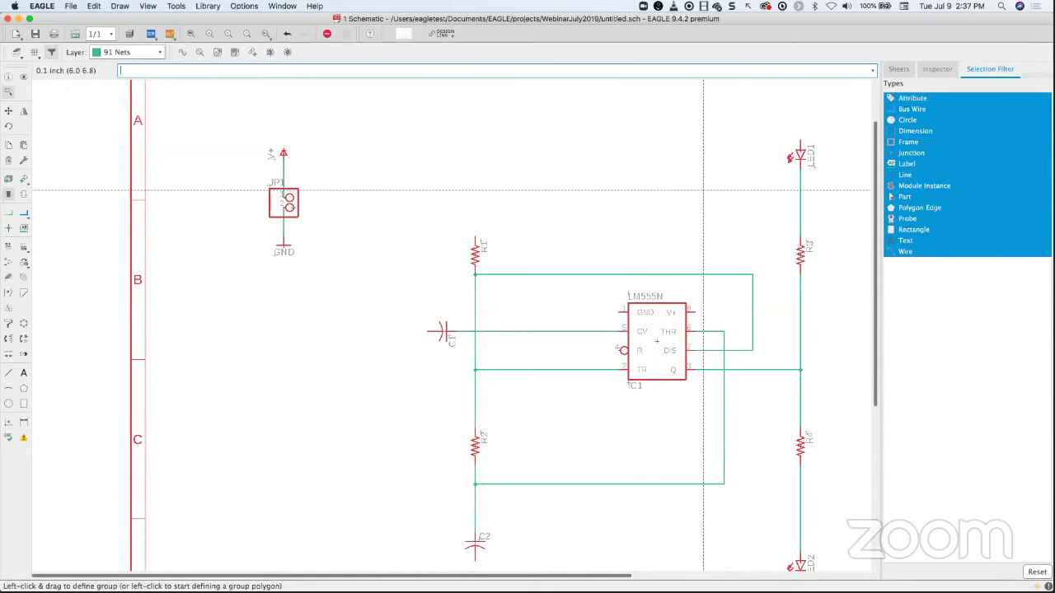
scroll(699, 198, up, 1)
scroll(700, 198, right, 5)
scroll(699, 198, up, 4)
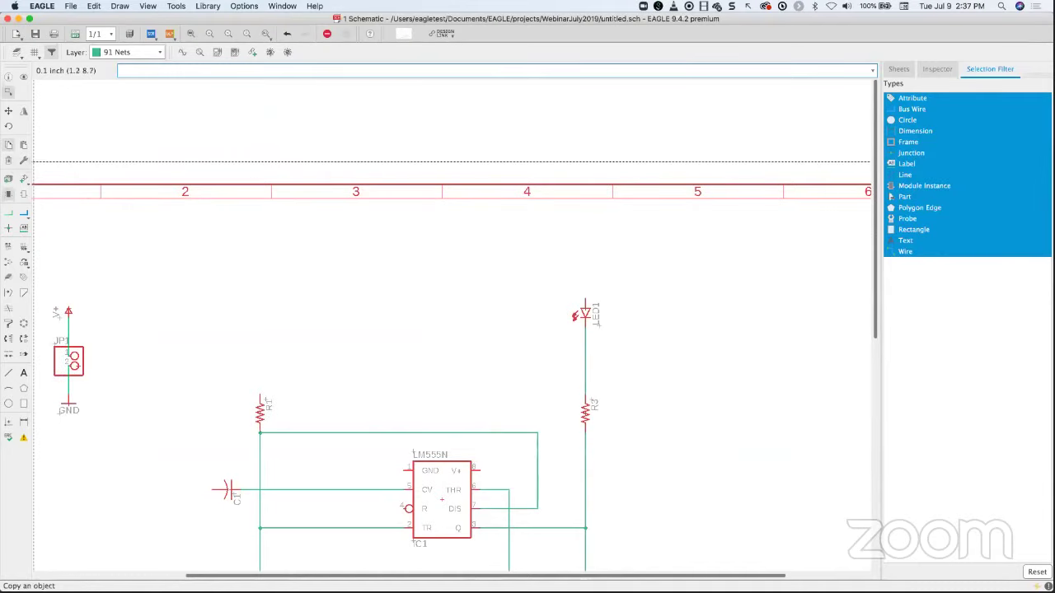
- Copy the V+ supply symbol onto resistor R1
click(8, 144)
click(68, 311)
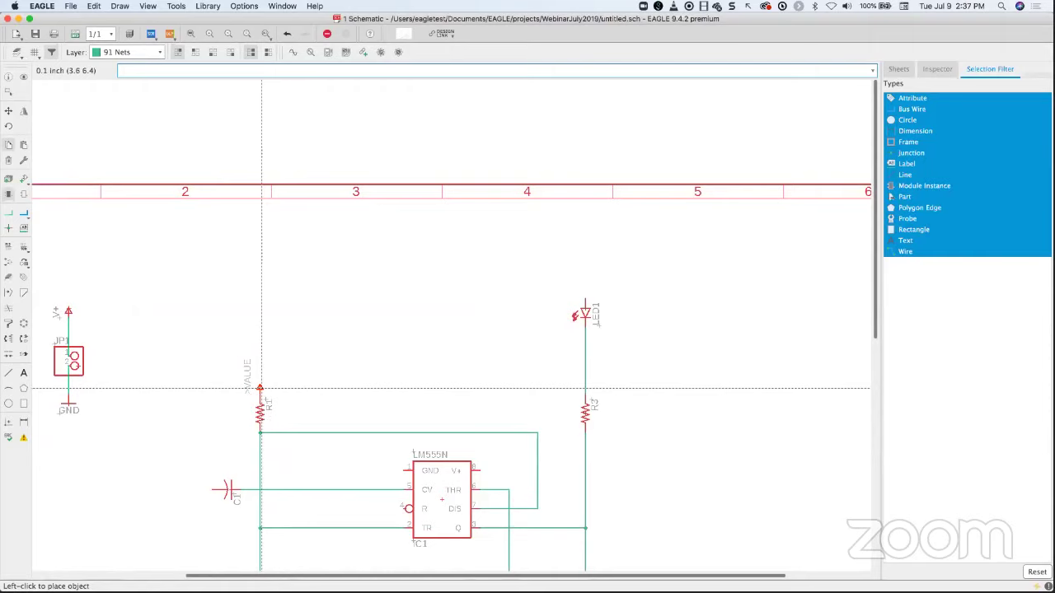
click(260, 388)
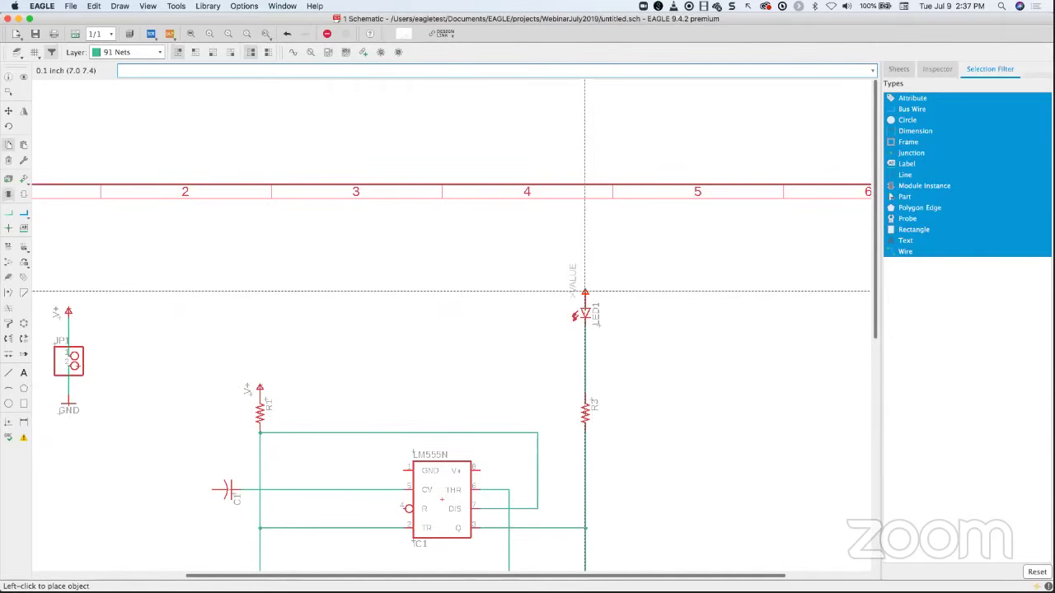
scroll(696, 330, up, 2)
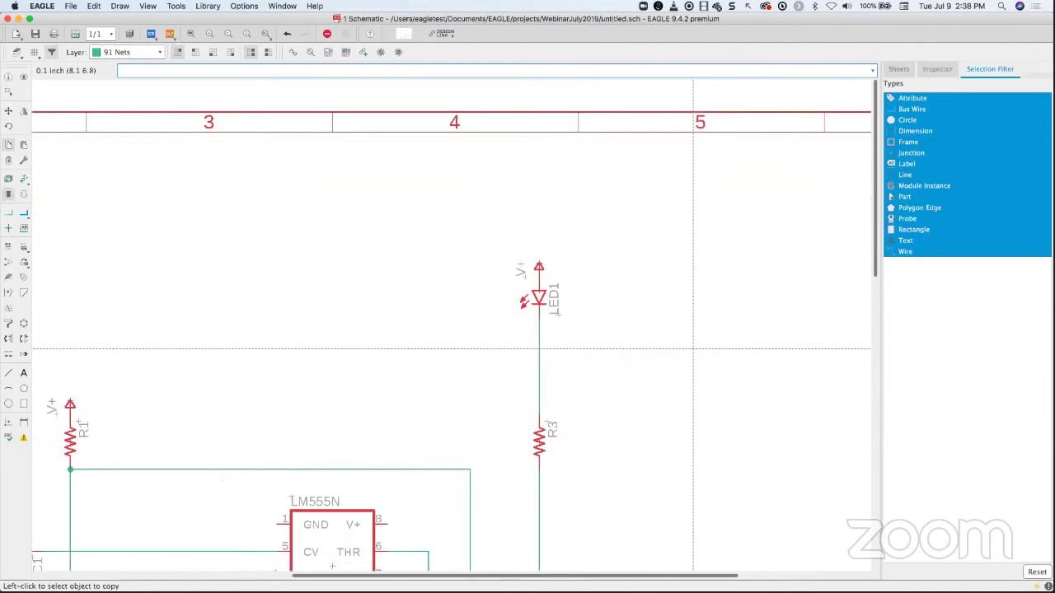
scroll(693, 349, down, 4)
middle_drag(692, 348, 582, 204)
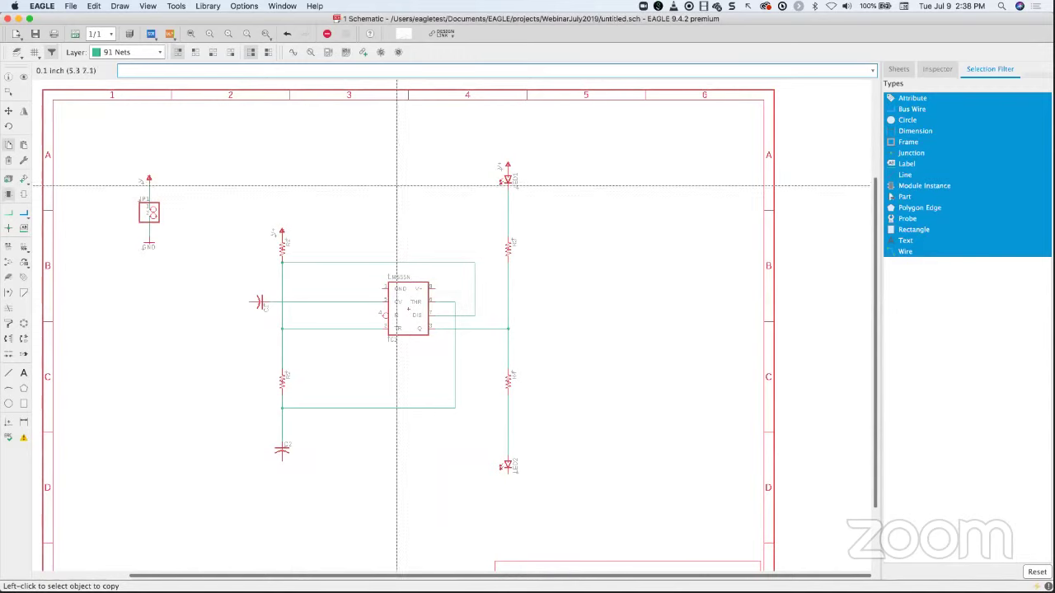
- Copy GND symbols to C2, LED2 and the LM555N, plus a V+ symbol for its V+ pin
click(148, 243)
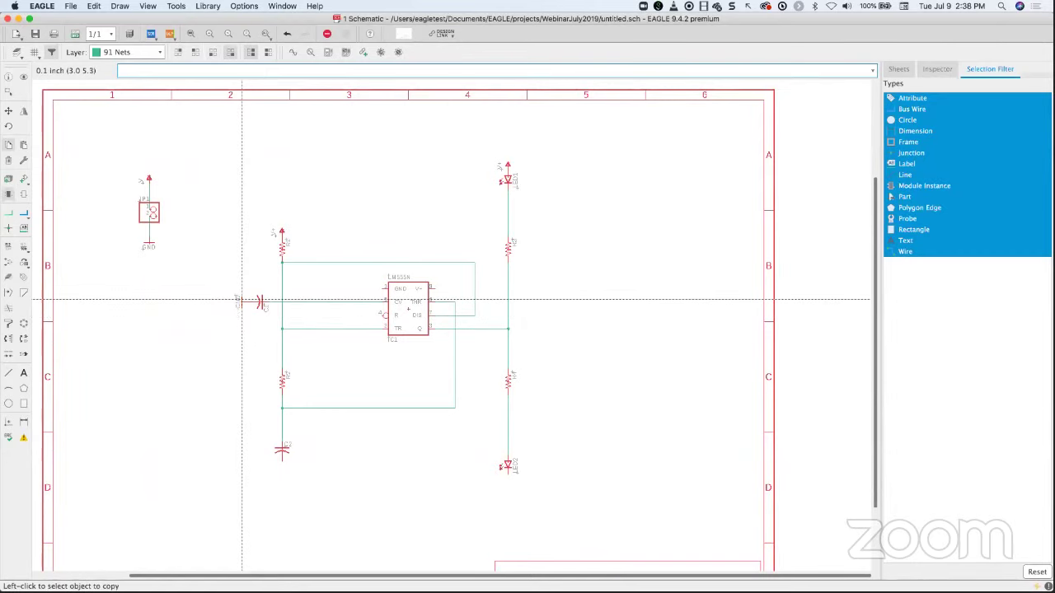
click(150, 247)
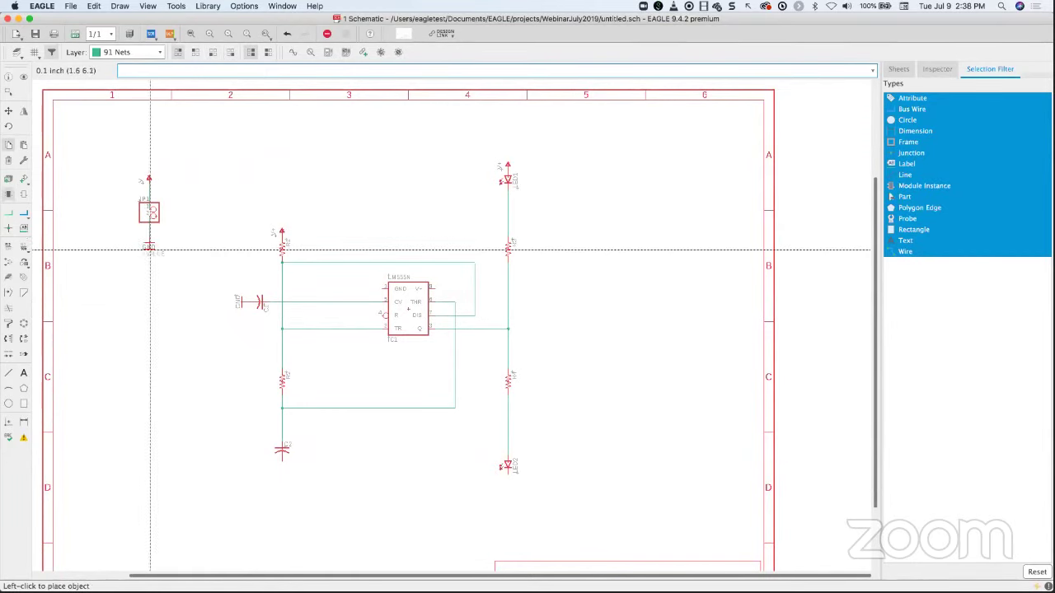
click(281, 467)
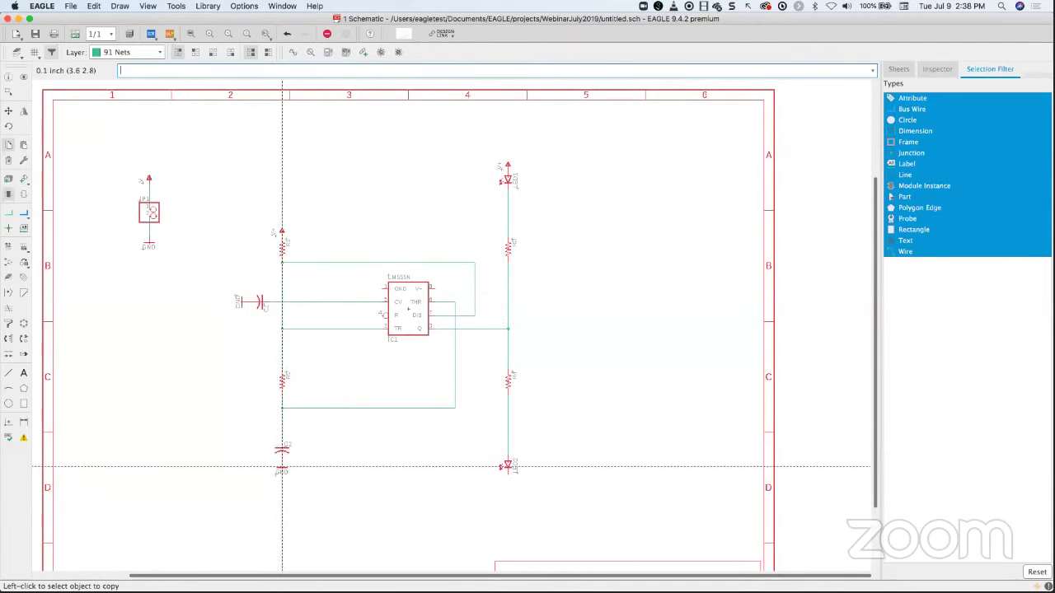
click(281, 467)
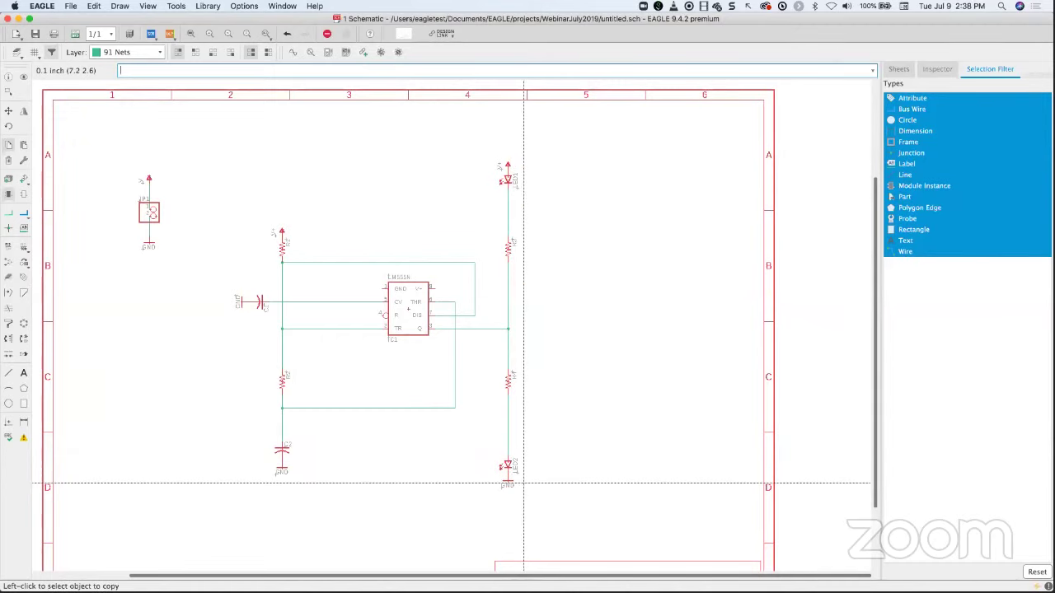
click(506, 485)
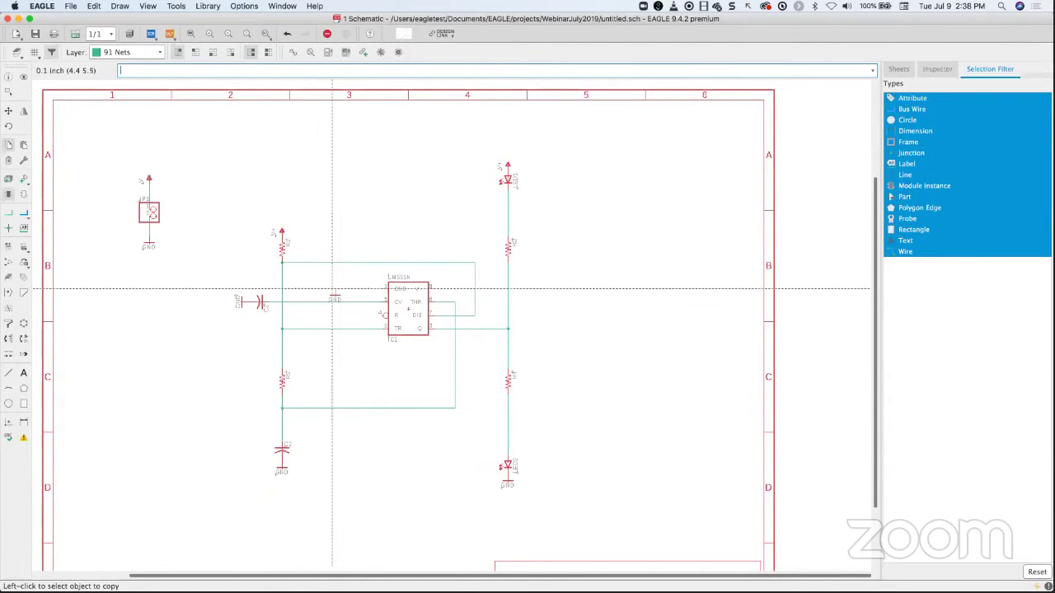
click(282, 231)
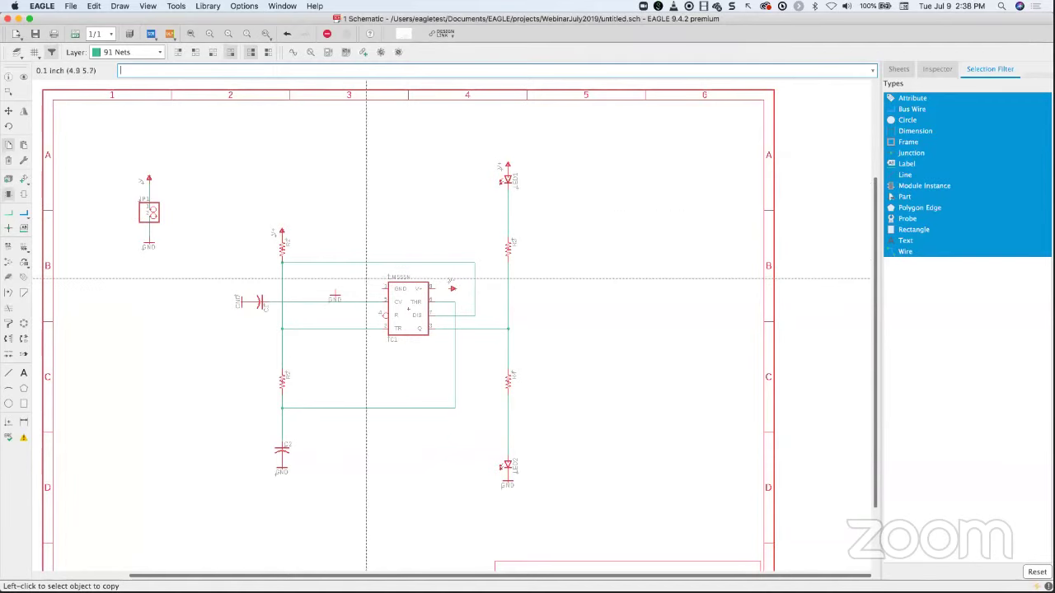
- Wire the LM555N's GND and V+ pins to their nearby supply symbols
click(12, 217)
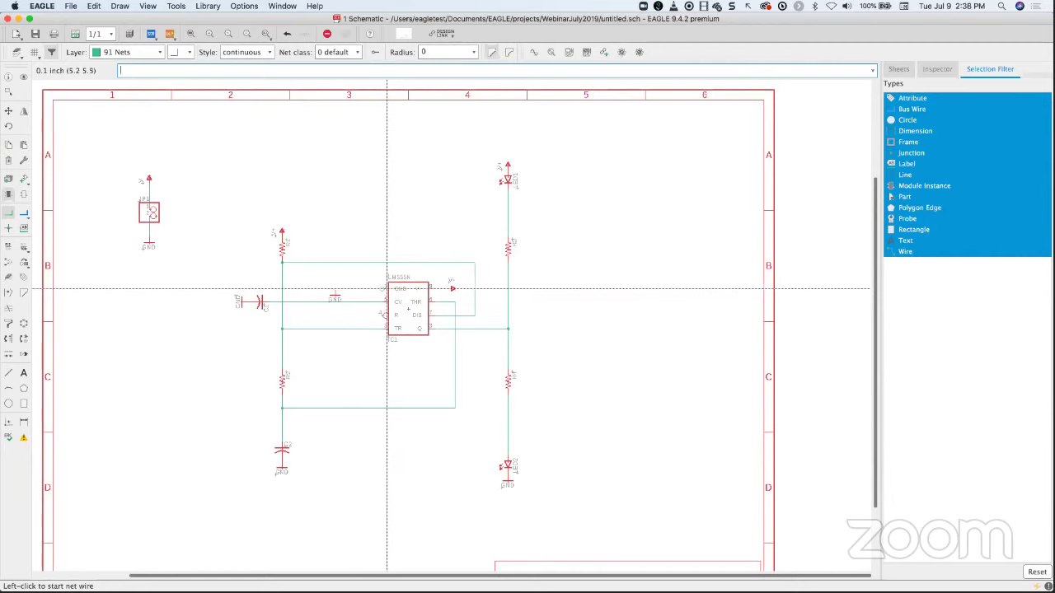
click(382, 289)
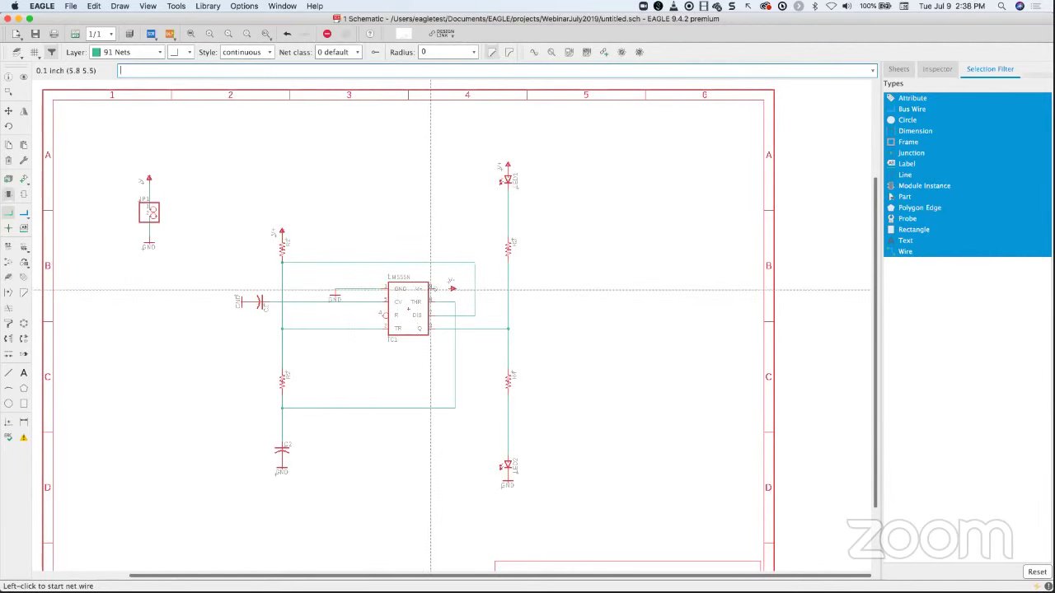
click(440, 287)
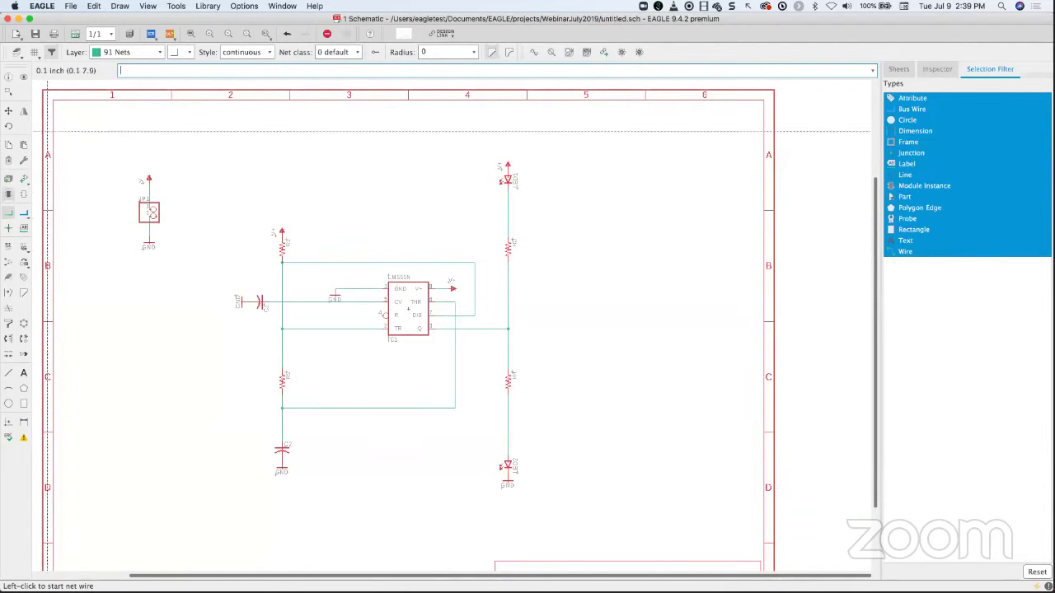
click(9, 145)
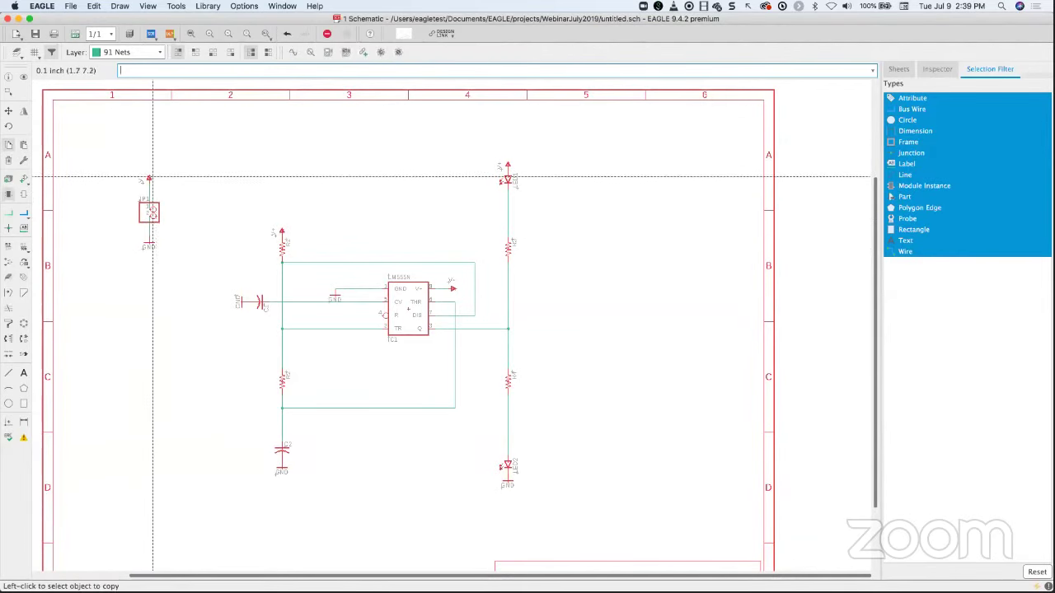
click(149, 177)
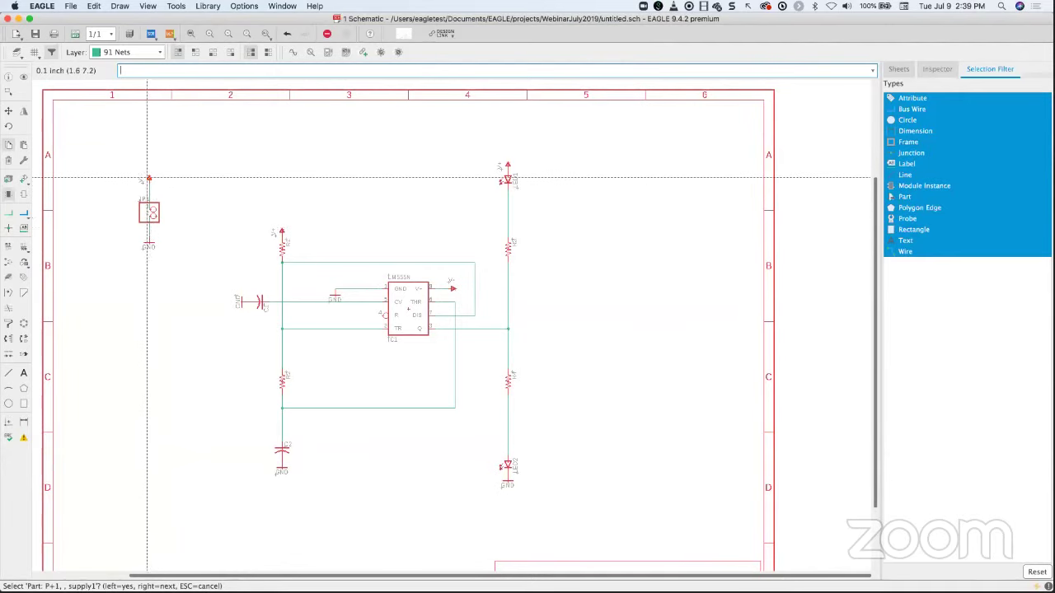
click(149, 212)
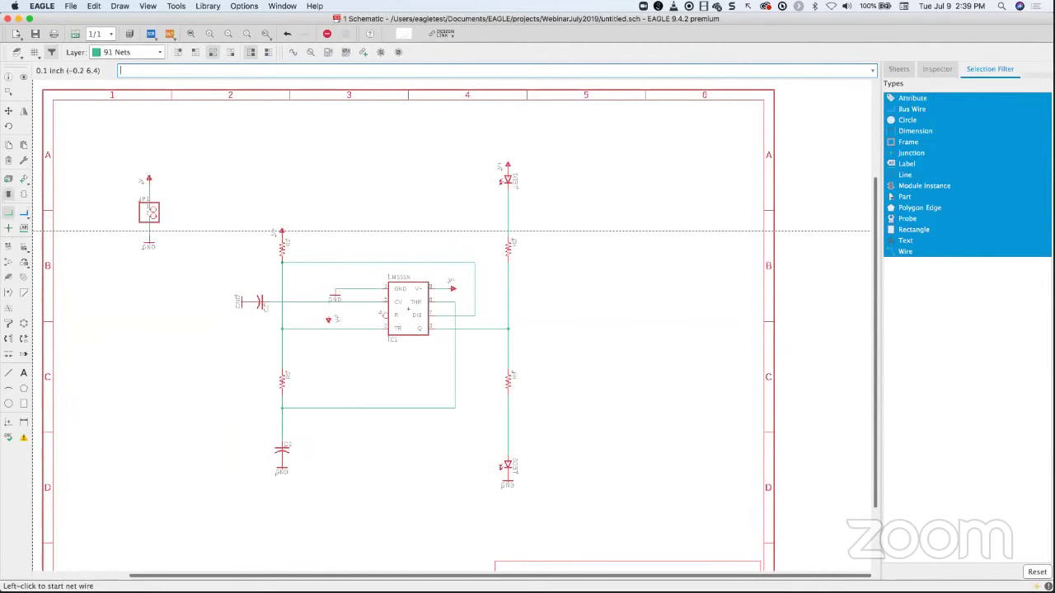
click(23, 229)
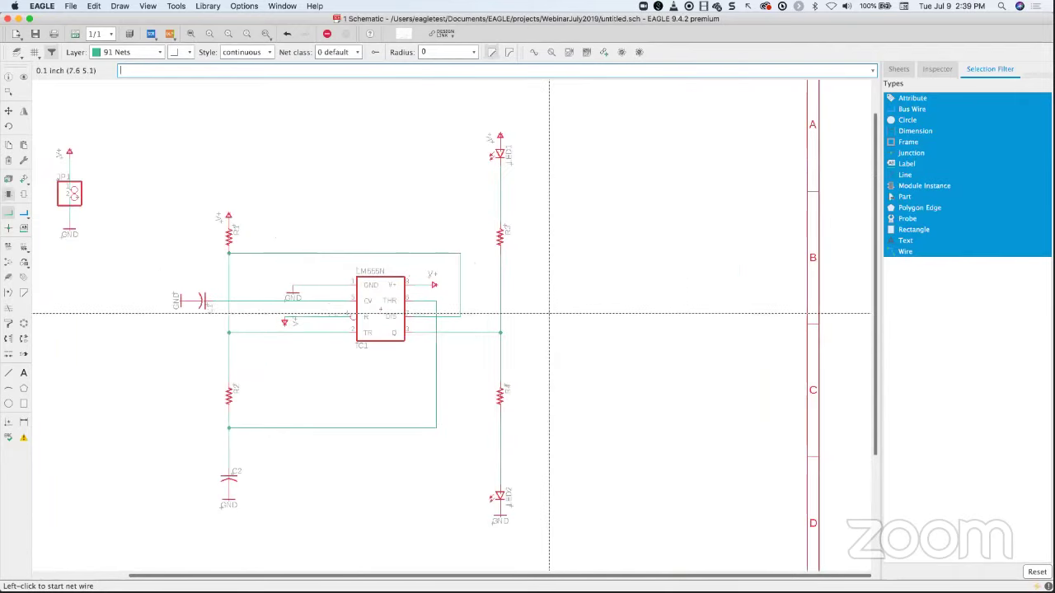
scroll(549, 312, down, 1)
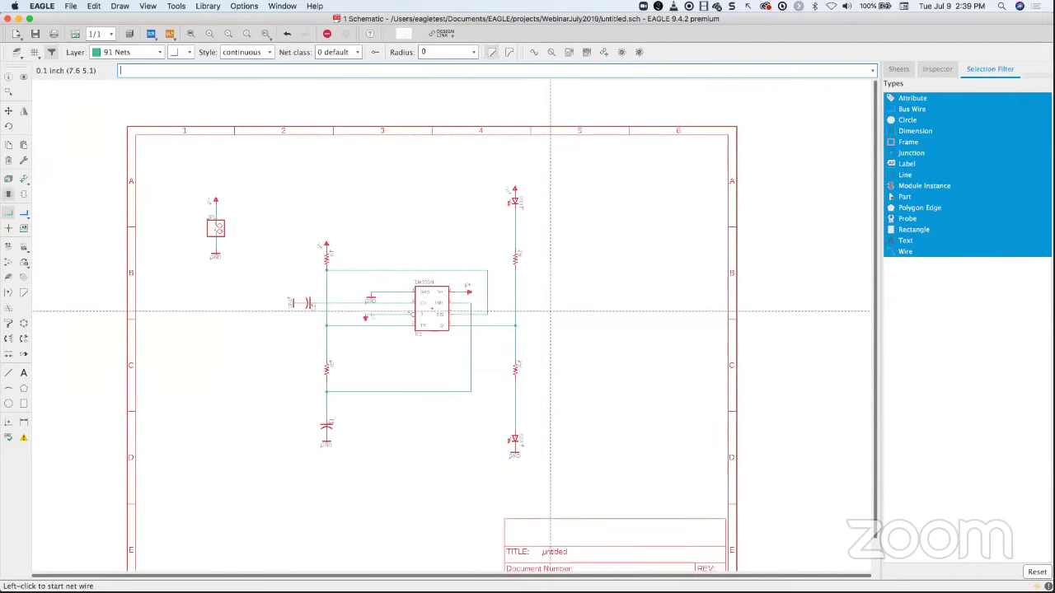
middle_drag(556, 312, 482, 288)
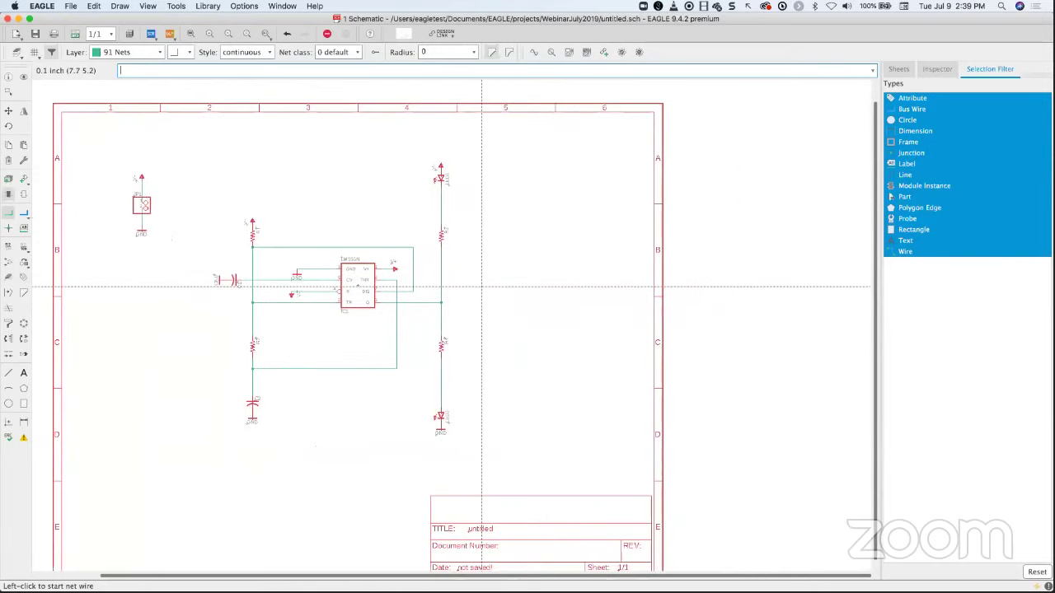
scroll(483, 286, up, 1)
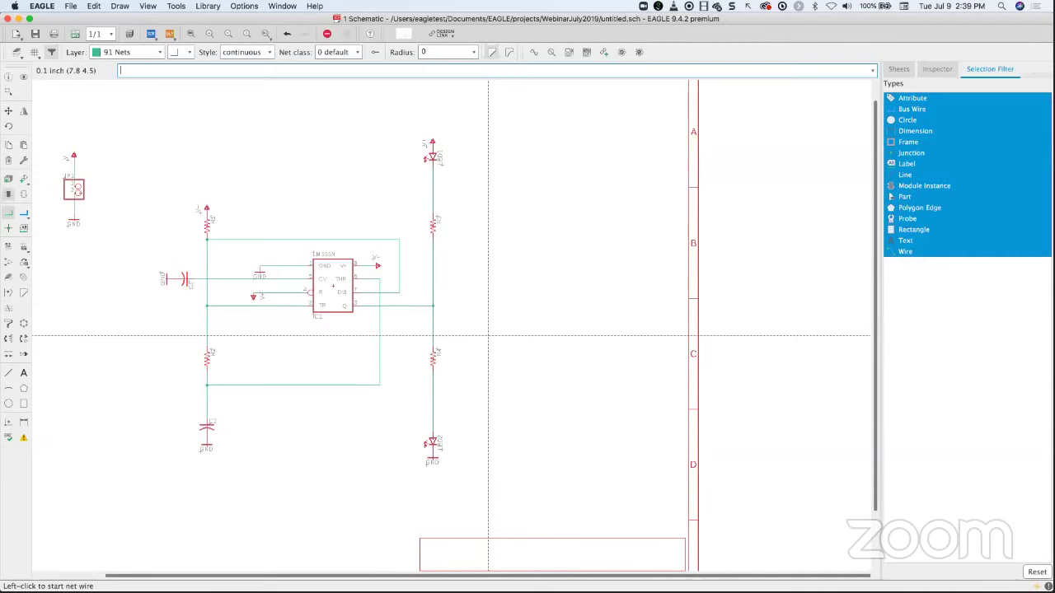
middle_drag(488, 336, 635, 337)
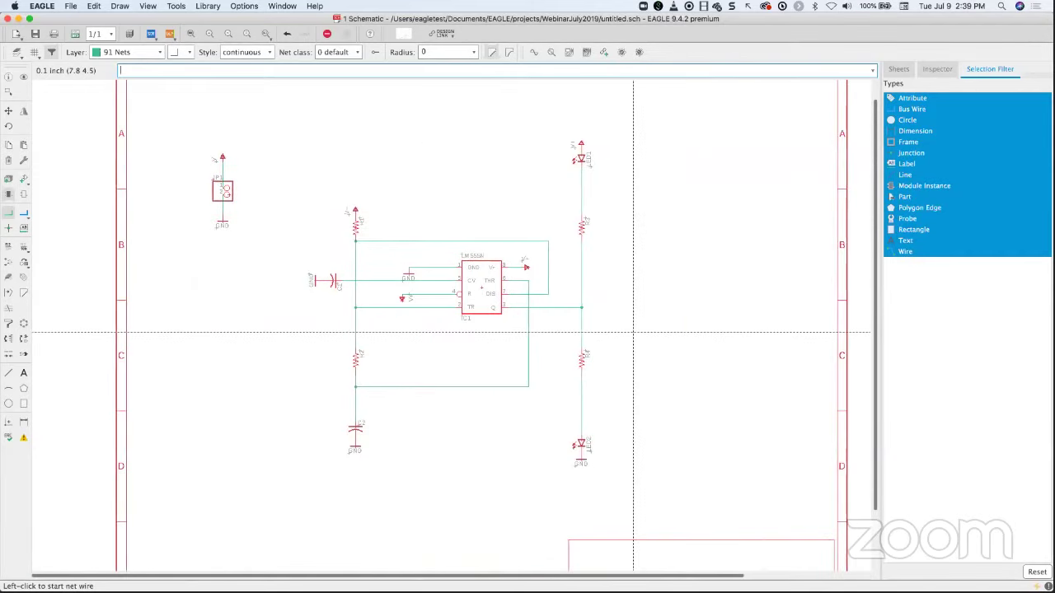
click(191, 36)
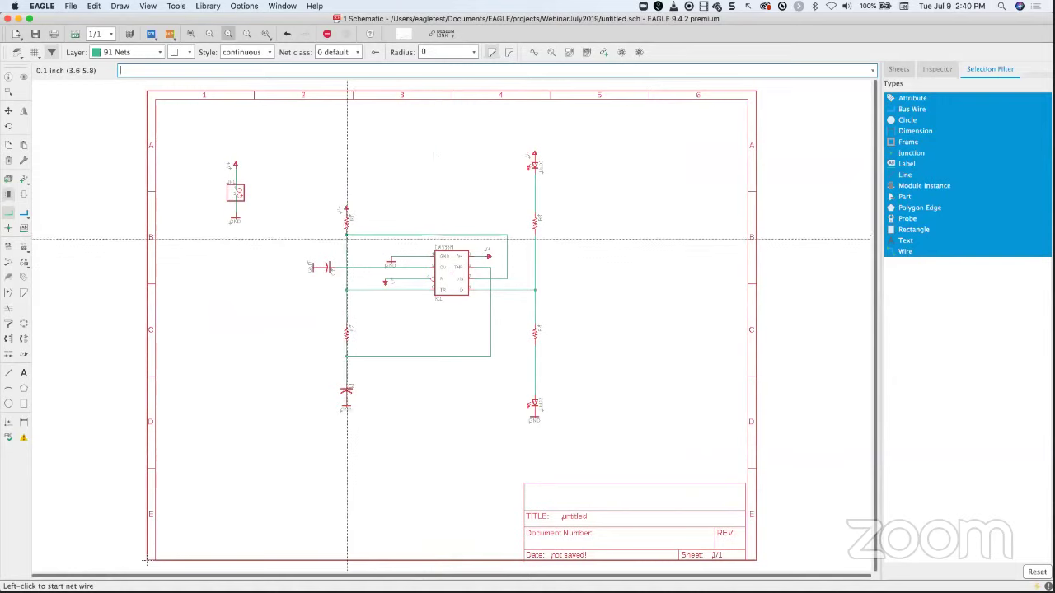
scroll(343, 242, up, 2)
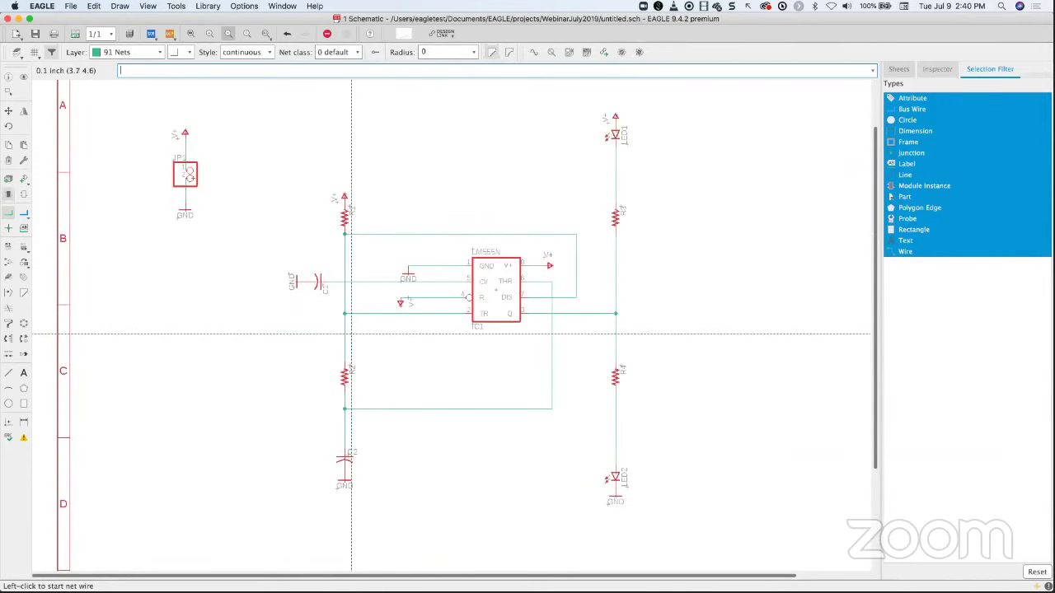
scroll(351, 334, down, 2)
scroll(362, 330, right, 3)
scroll(363, 330, down, 1)
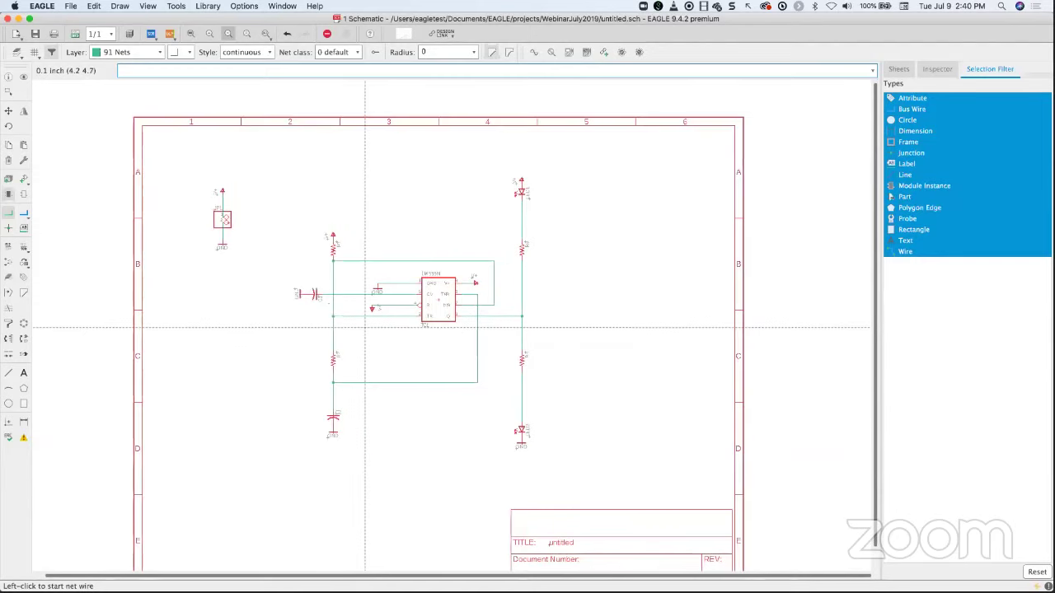
scroll(318, 308, down, 1)
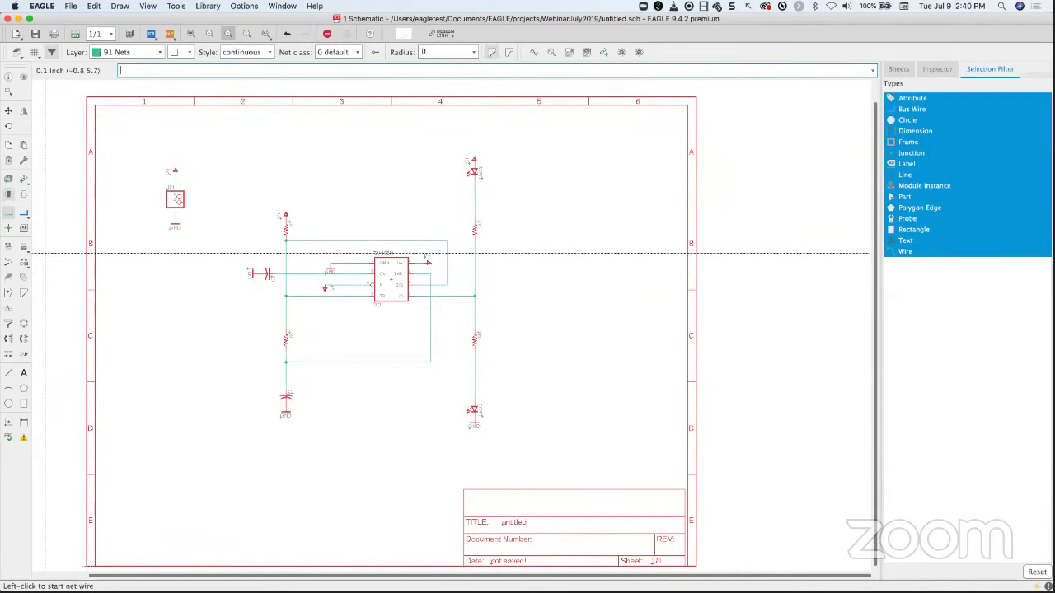
- Assign values 1K to R1, 470K to R2 and 1u to C2
click(23, 246)
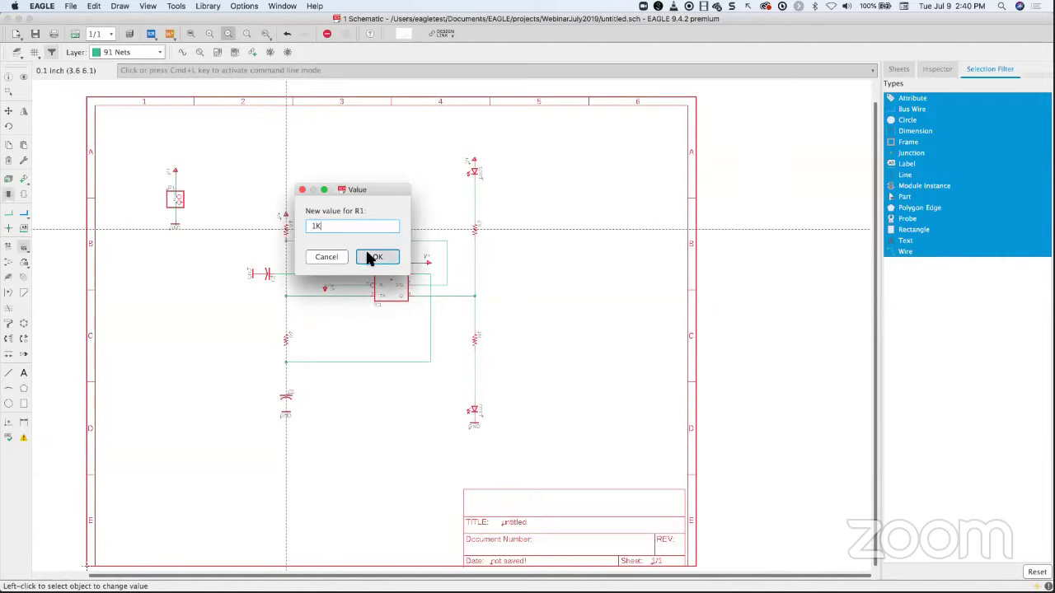
click(369, 259)
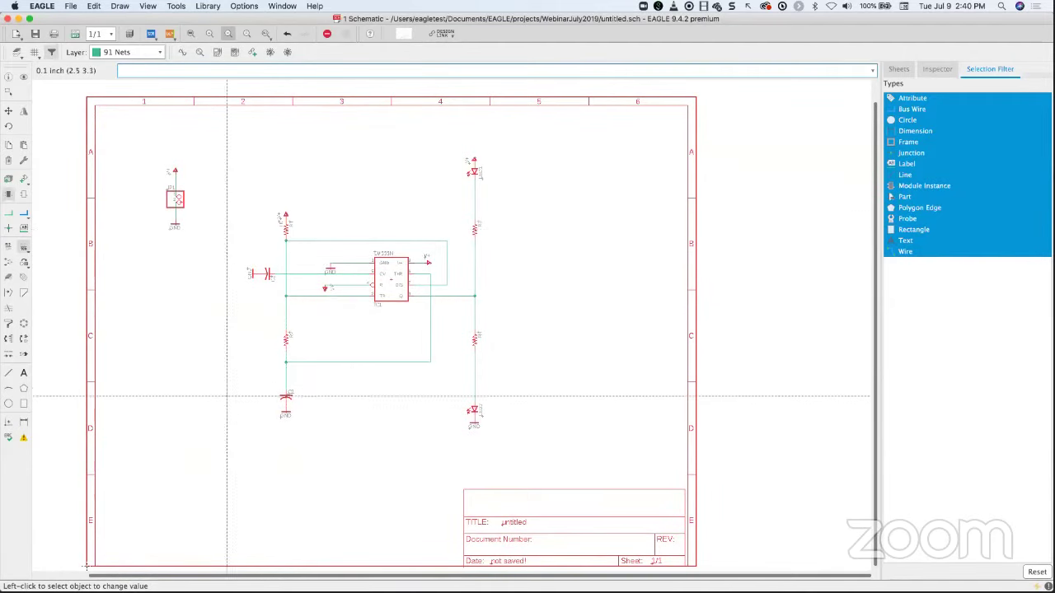
click(286, 338)
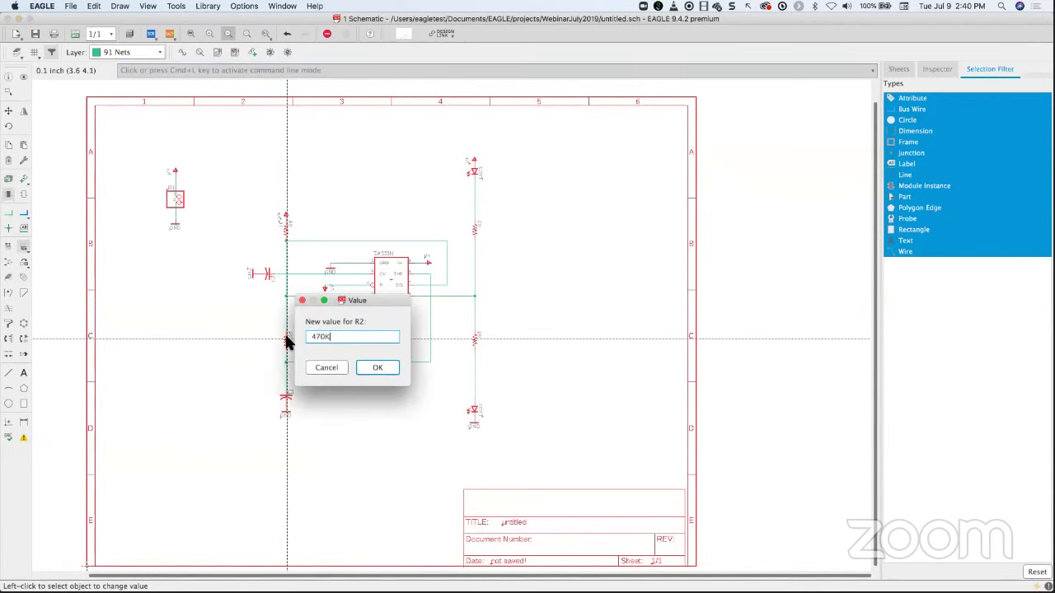
click(287, 399)
text(1)
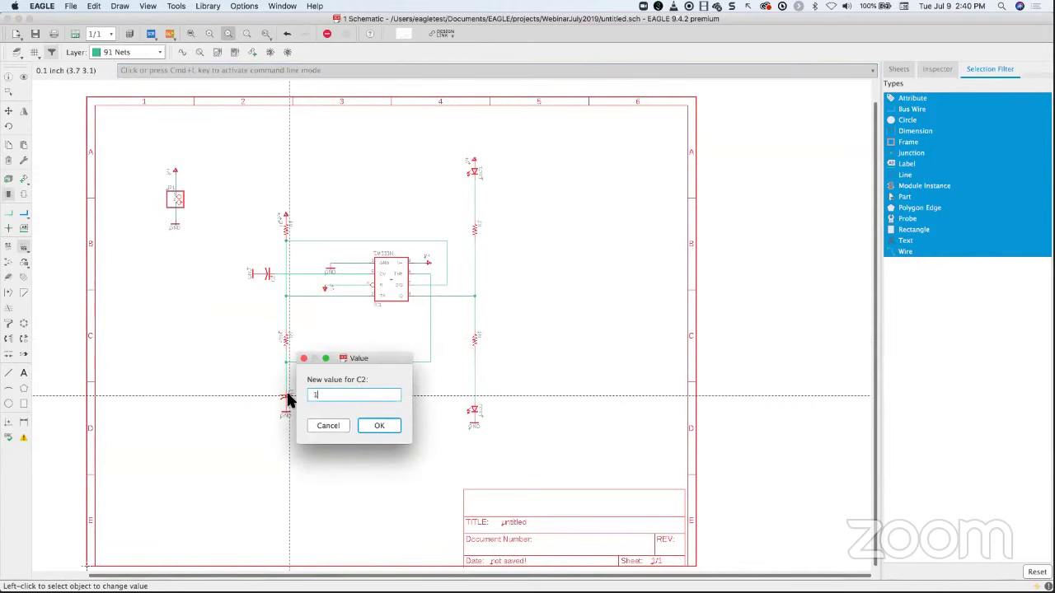
text(u)
key(Return)
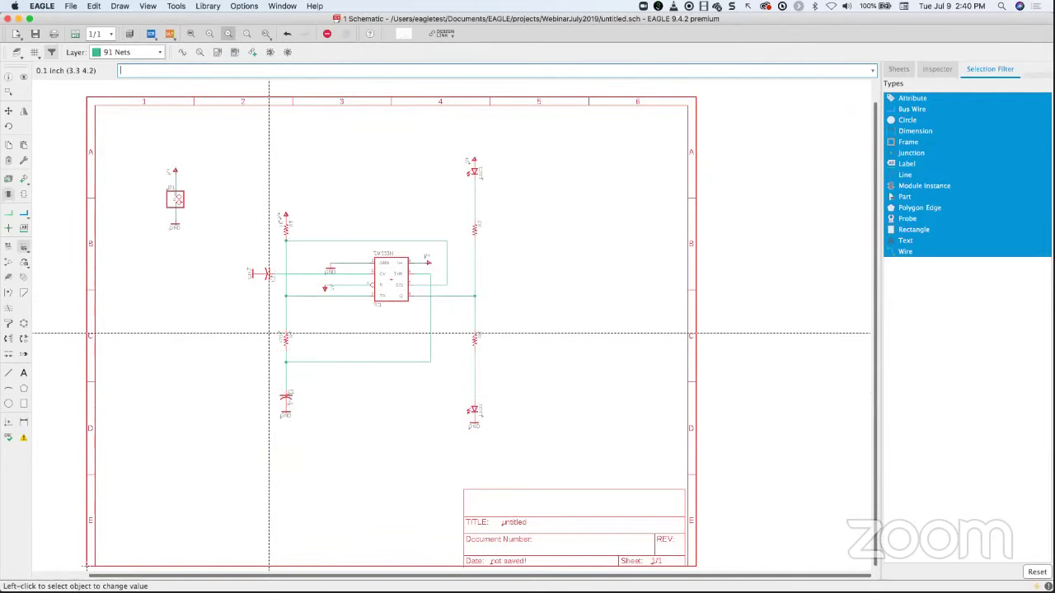
- Set C1 to 10n and both R3 and R4 to 220
click(267, 273)
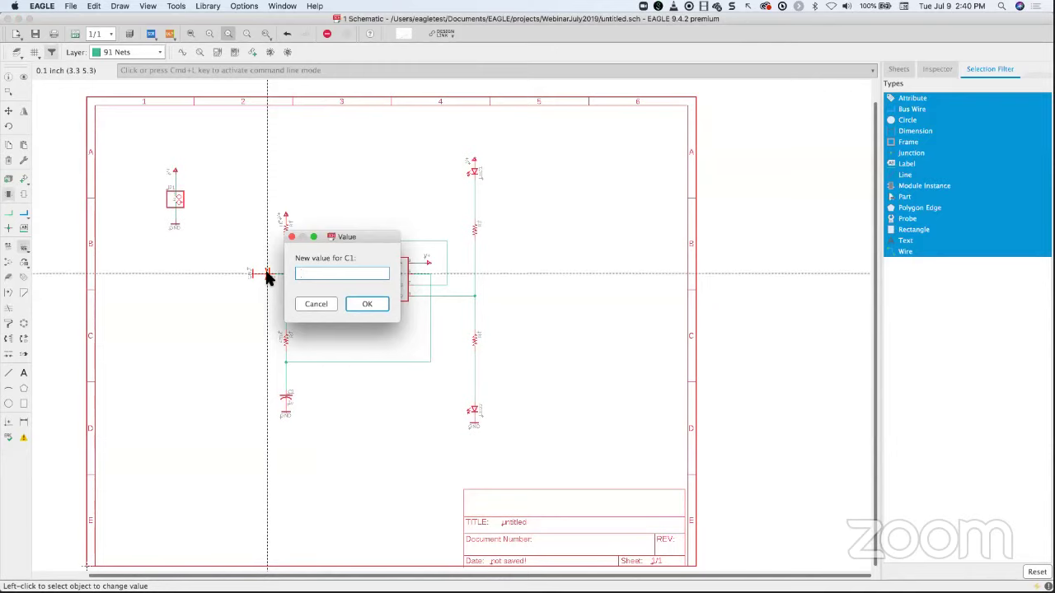
text(10n)
key(Return)
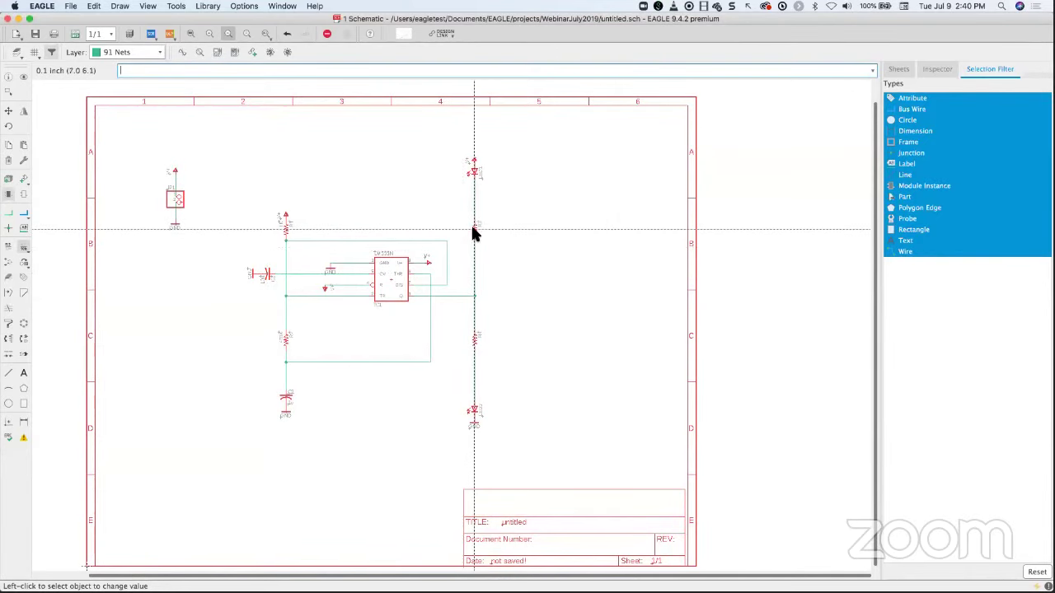
click(473, 229)
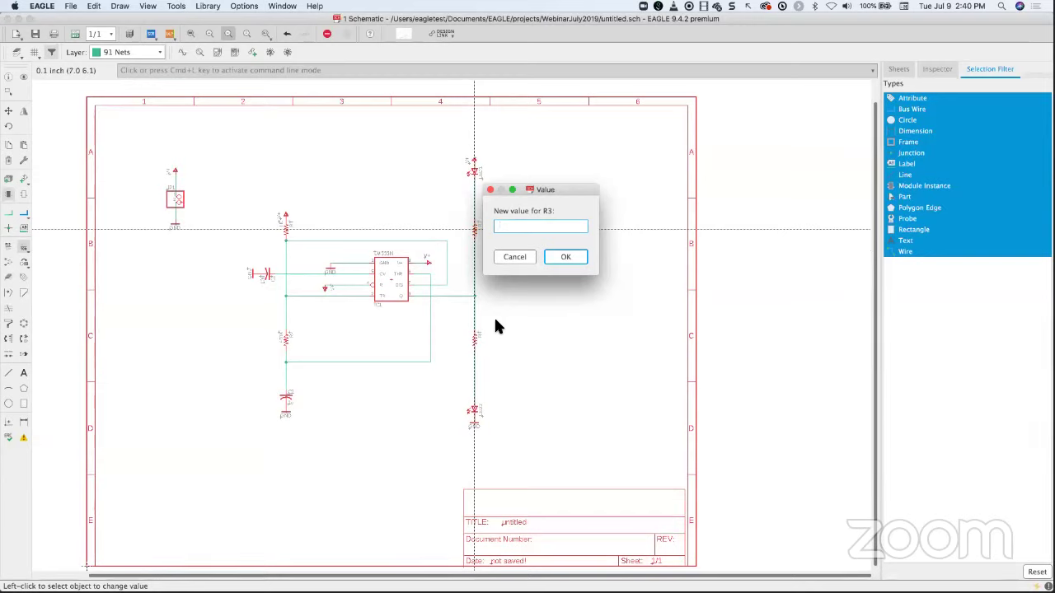
text(220)
click(560, 260)
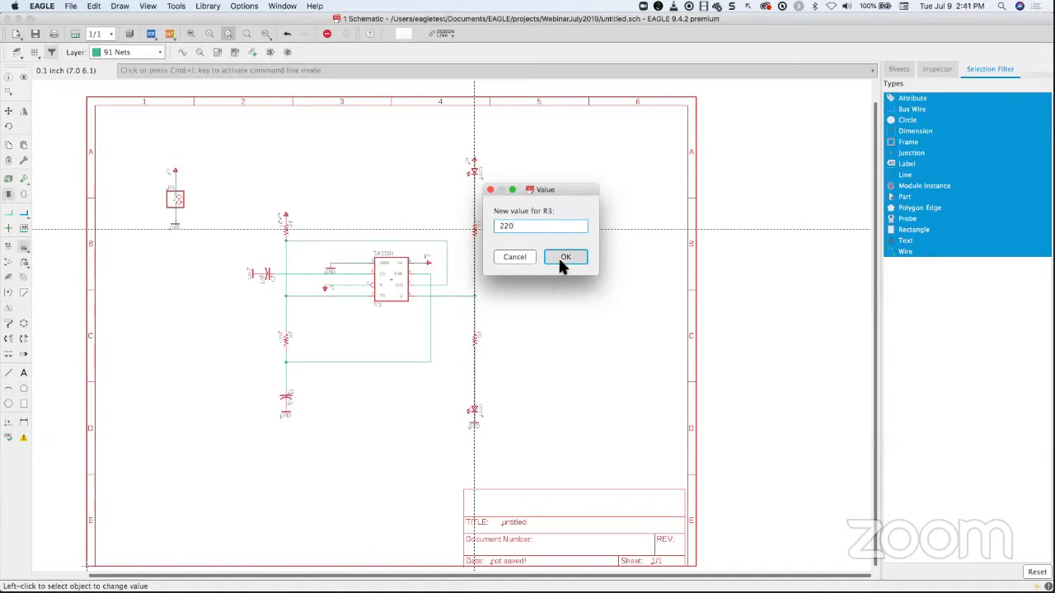
click(475, 343)
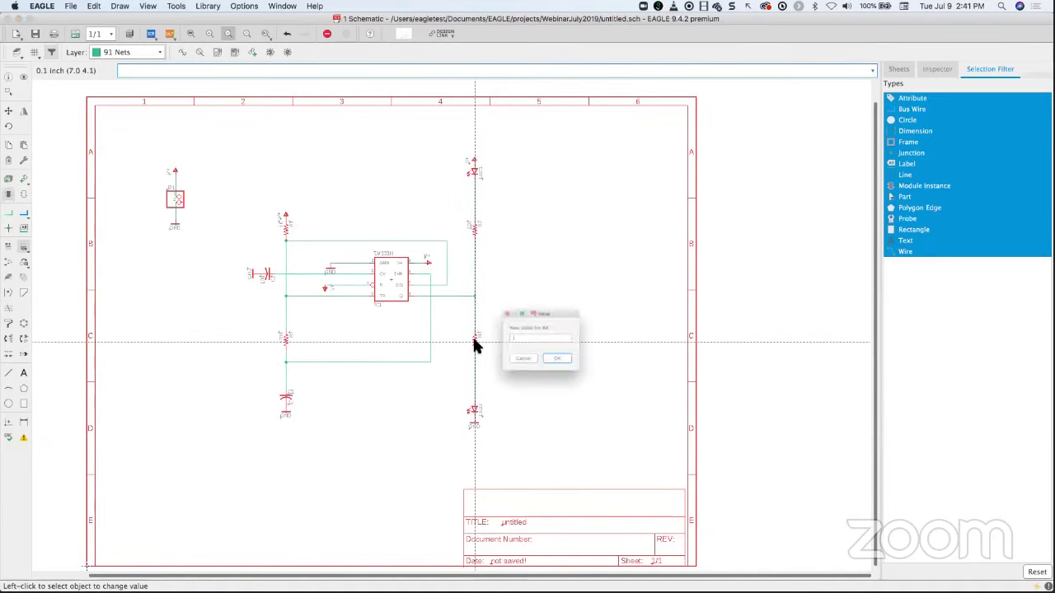
text(220)
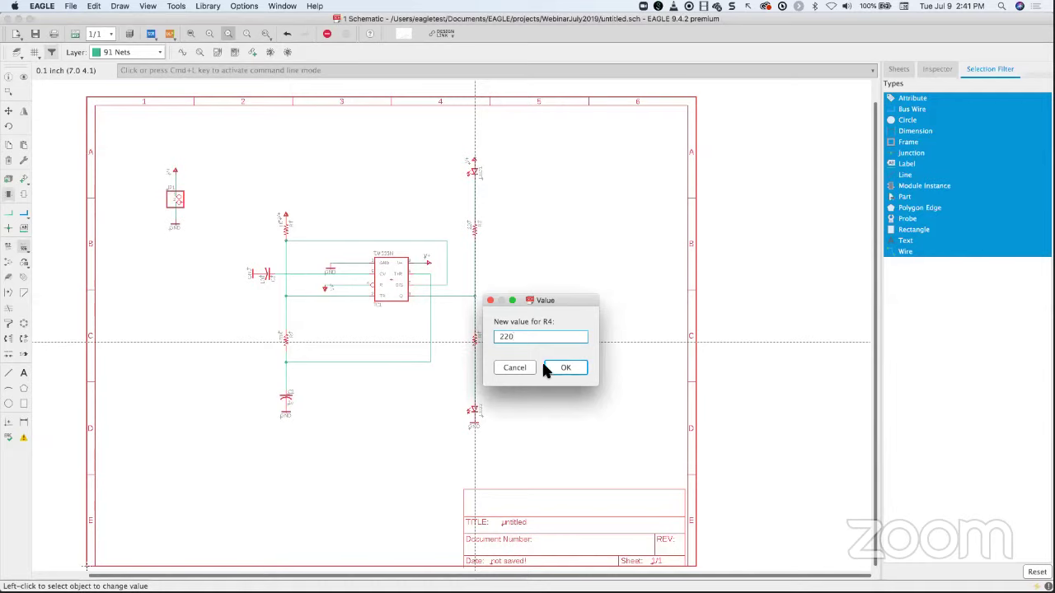
click(547, 370)
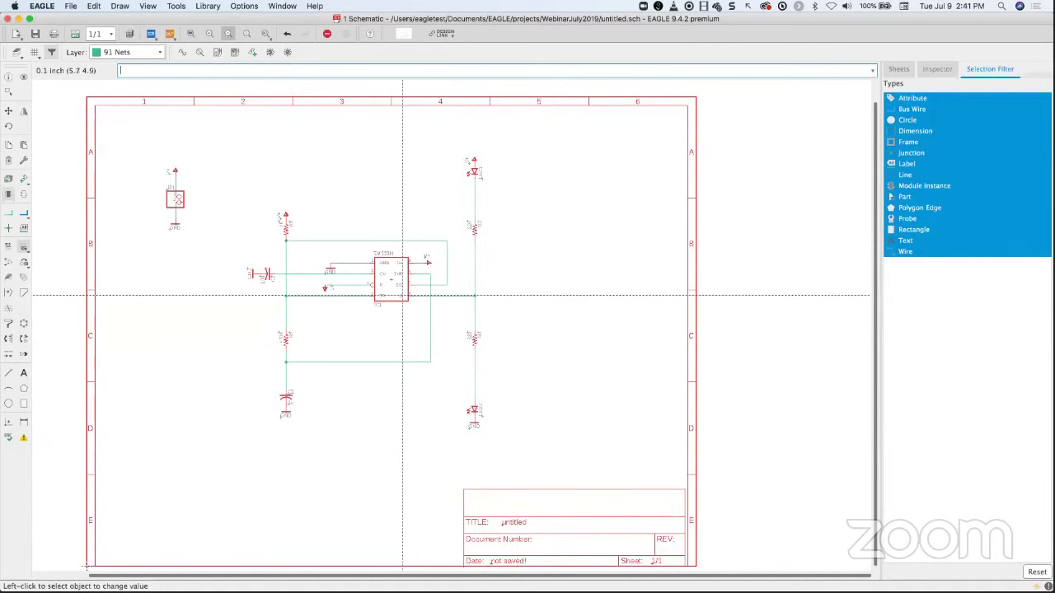
- Save the schematic as WebinarJuly2019.sch in the WebinarJuly2019 project folder
scroll(298, 233, up, 3)
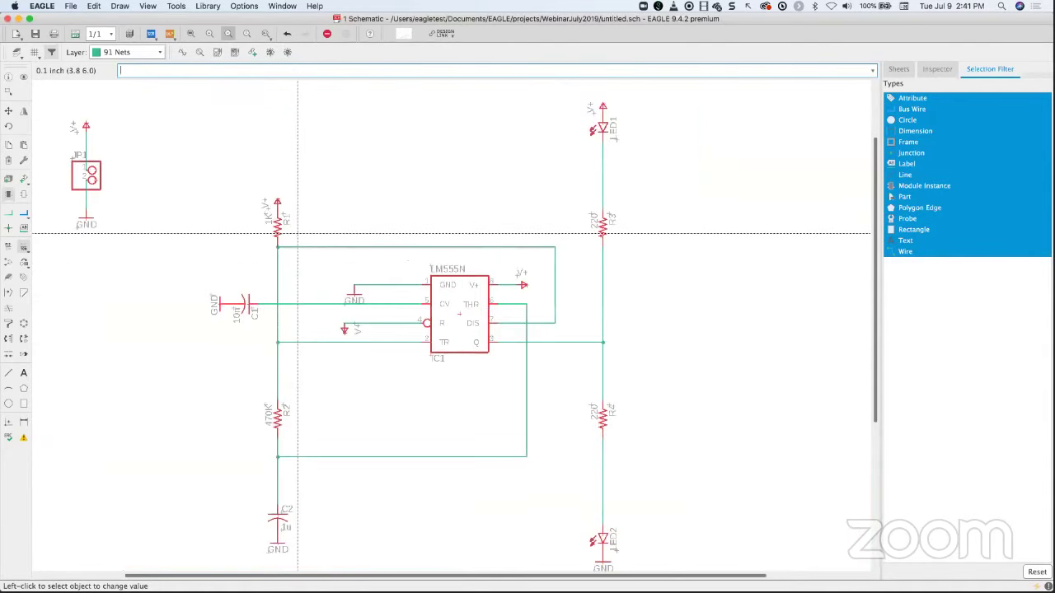
scroll(298, 233, down, 3)
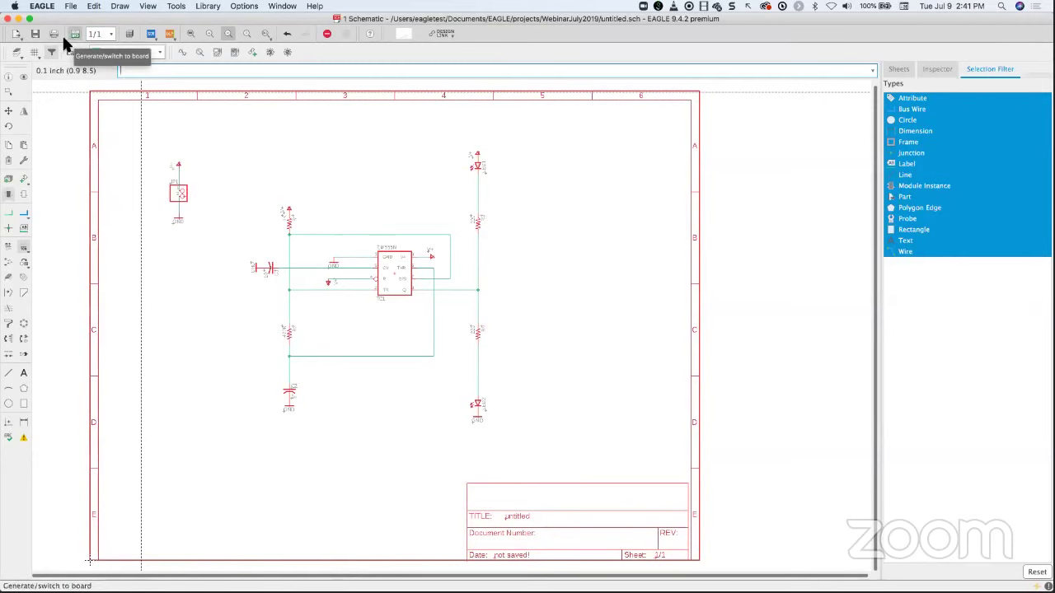
click(34, 33)
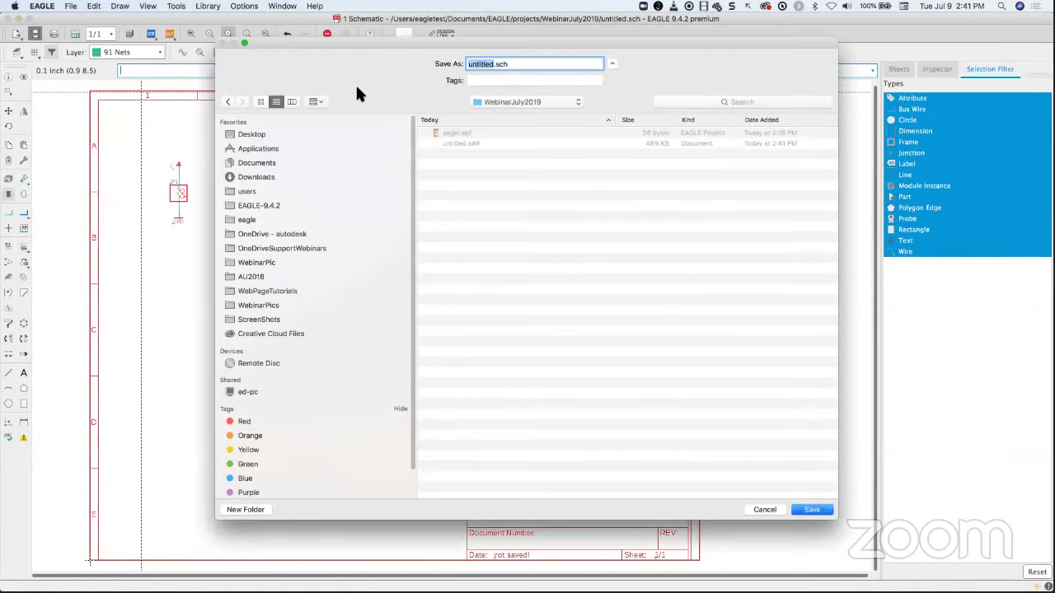
text(Webinar)
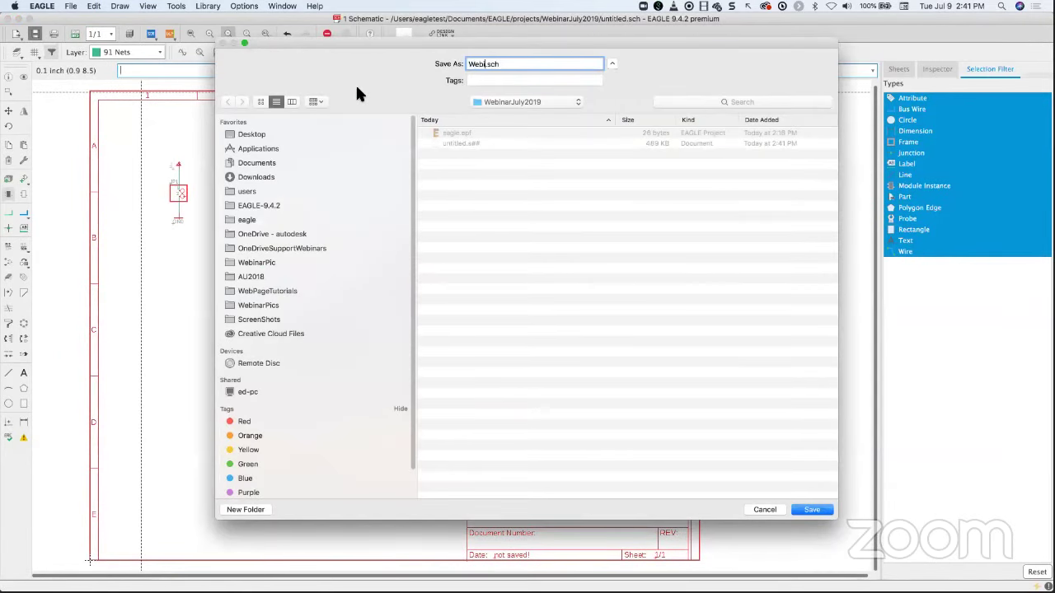
text(July2019)
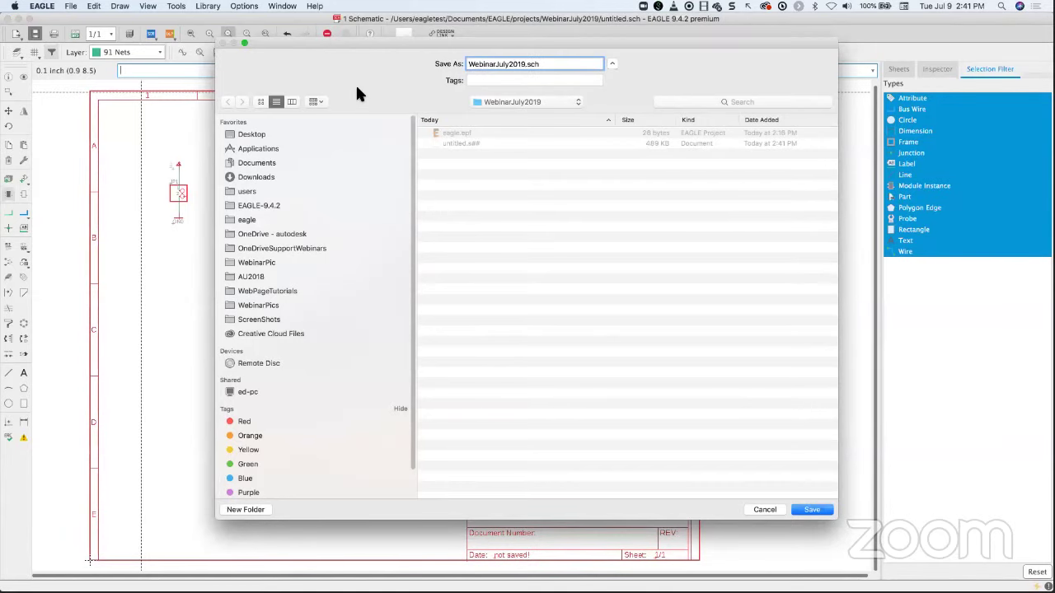
key(Return)
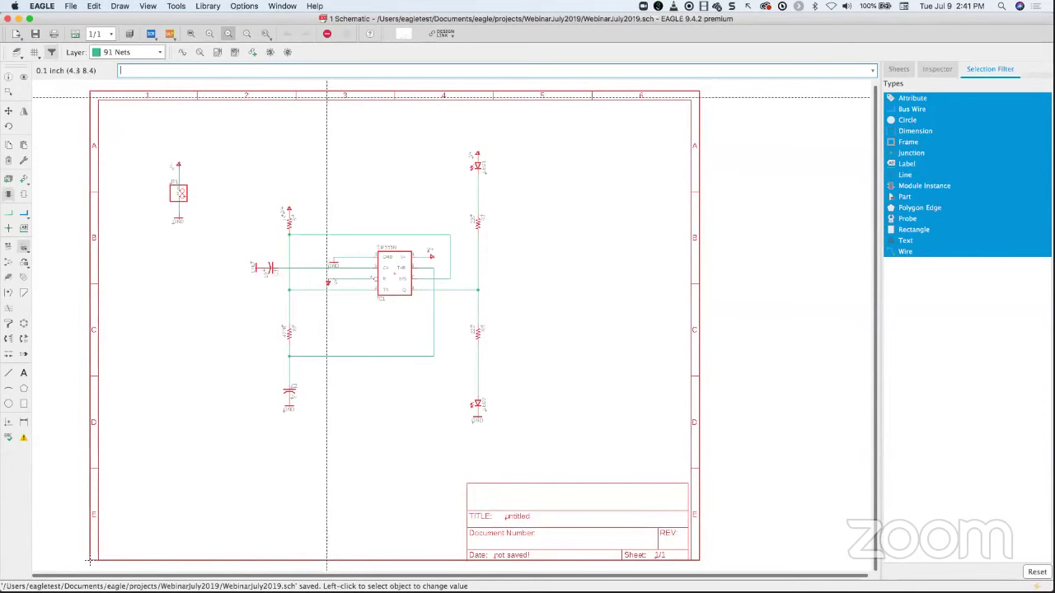
- Run the bill of materials export, list by Values with HTML output, then close it
click(72, 6)
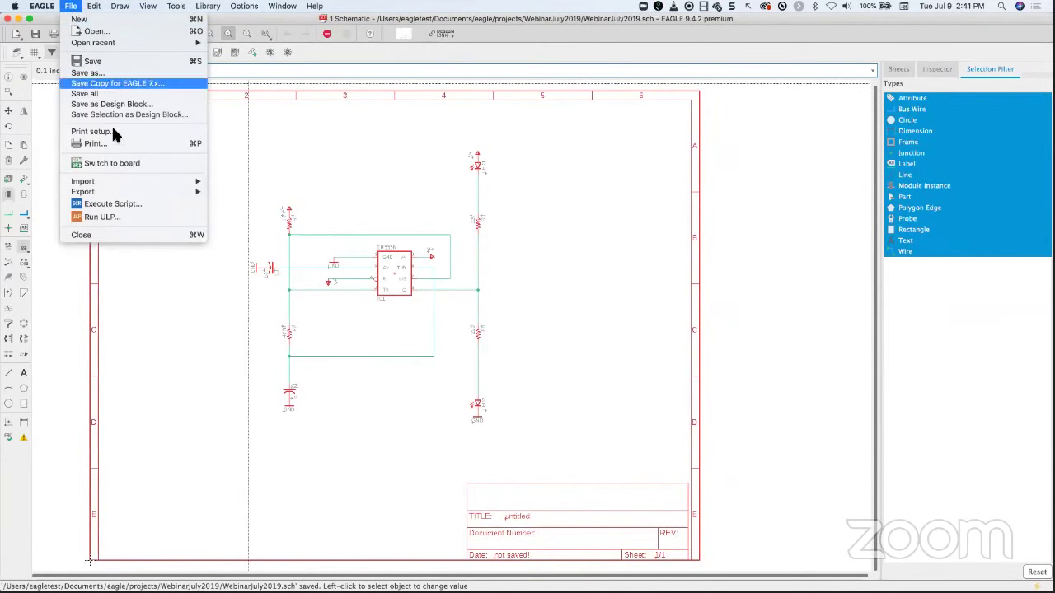
mouse_move(113, 191)
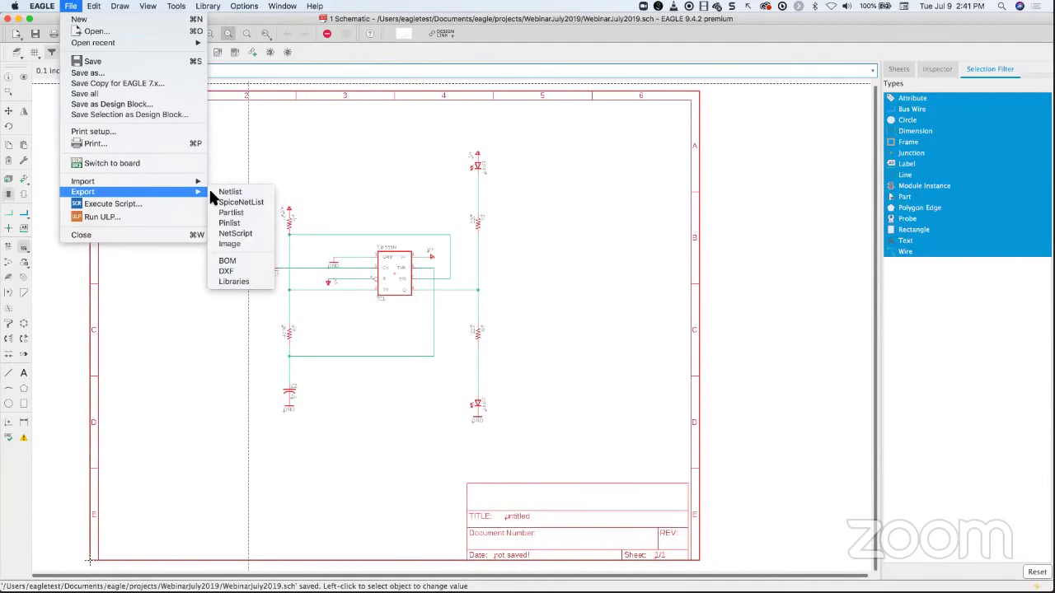
click(228, 261)
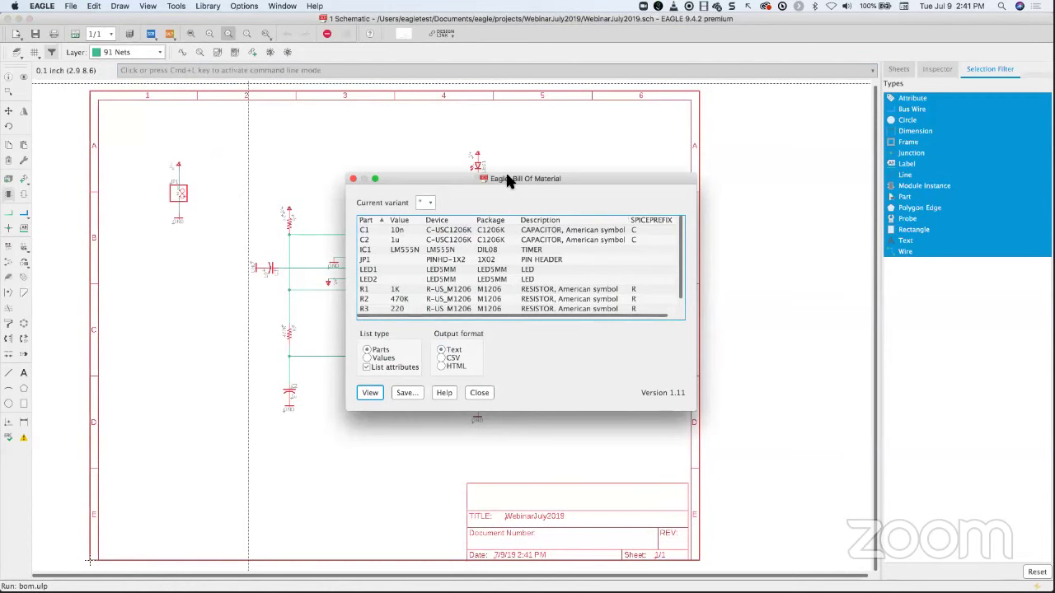
drag(505, 178, 269, 102)
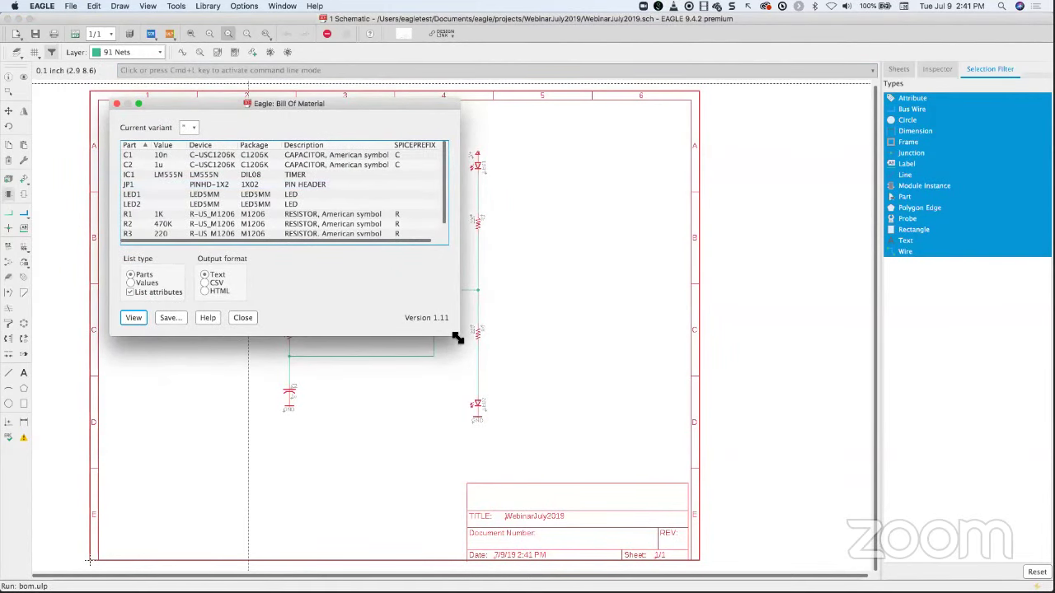
drag(458, 335, 719, 389)
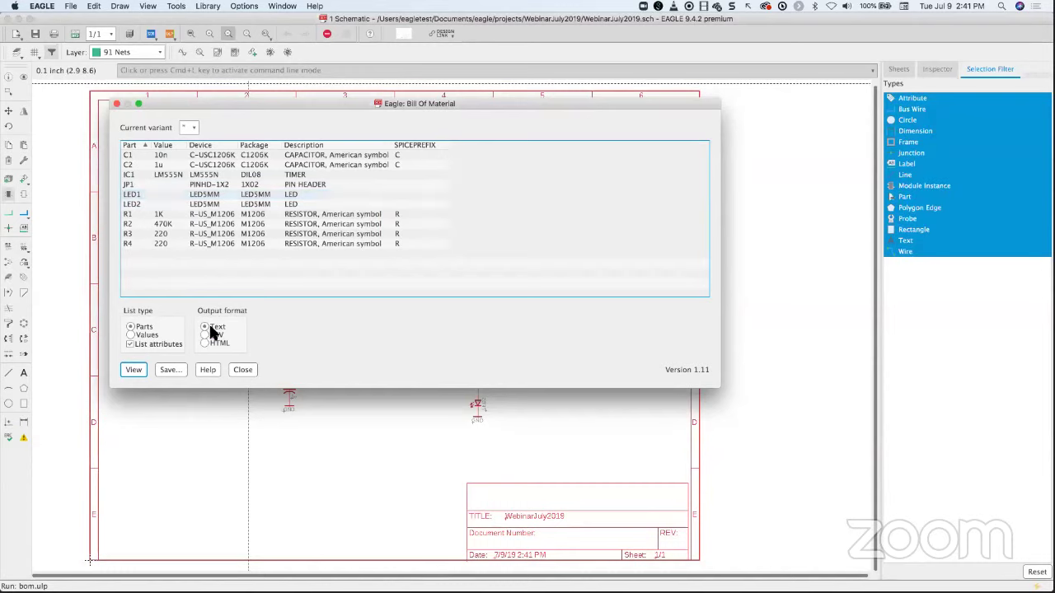
click(129, 334)
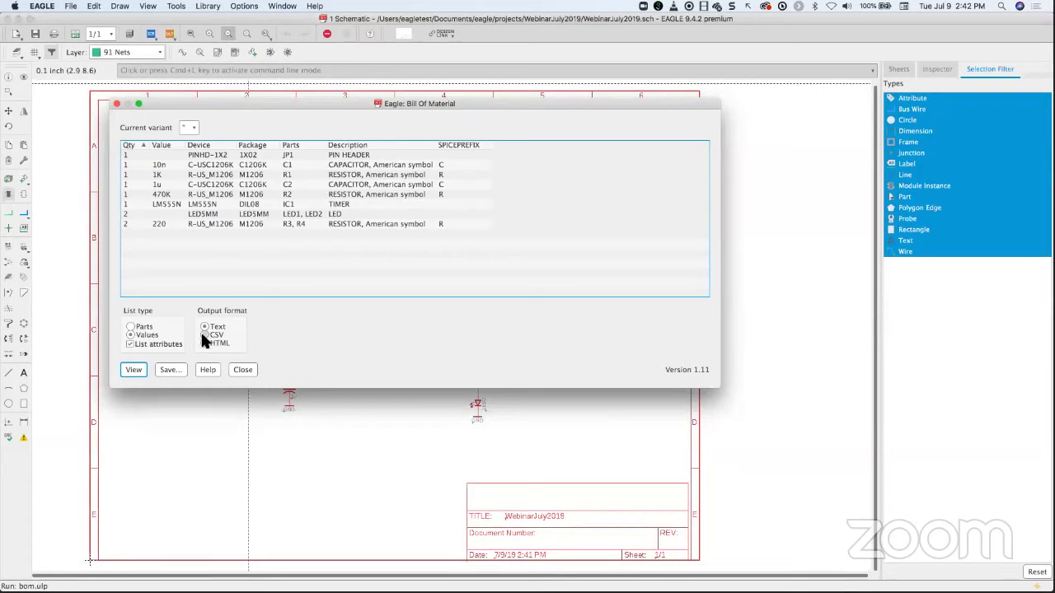
click(204, 343)
click(117, 104)
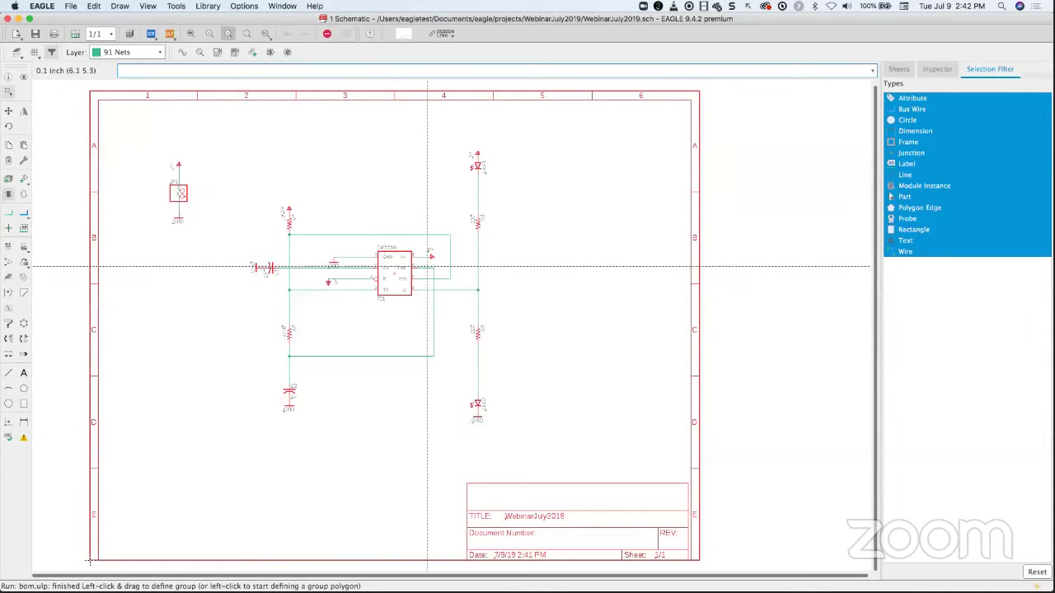
- Open resistor R4's Attributes dialog from its context menu
scroll(421, 263, up, 3)
scroll(421, 264, down, 5)
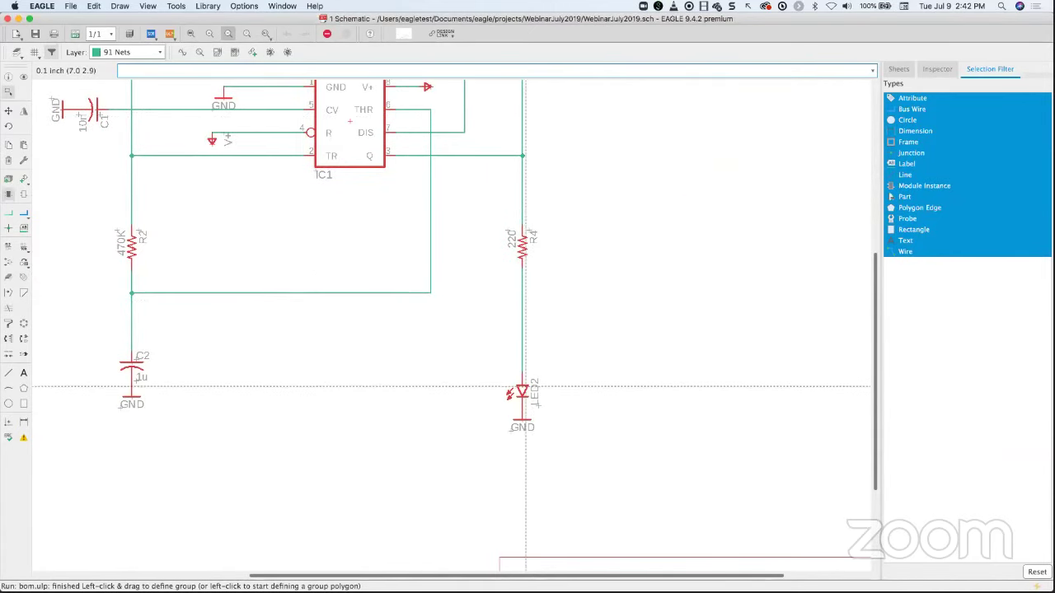
scroll(532, 396, up, 1)
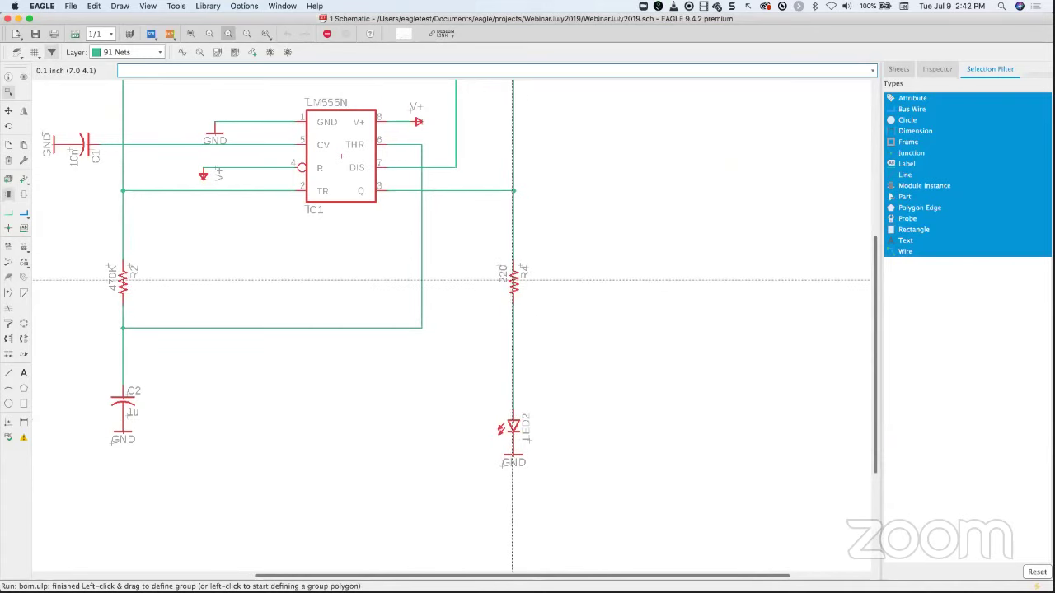
right_click(513, 286)
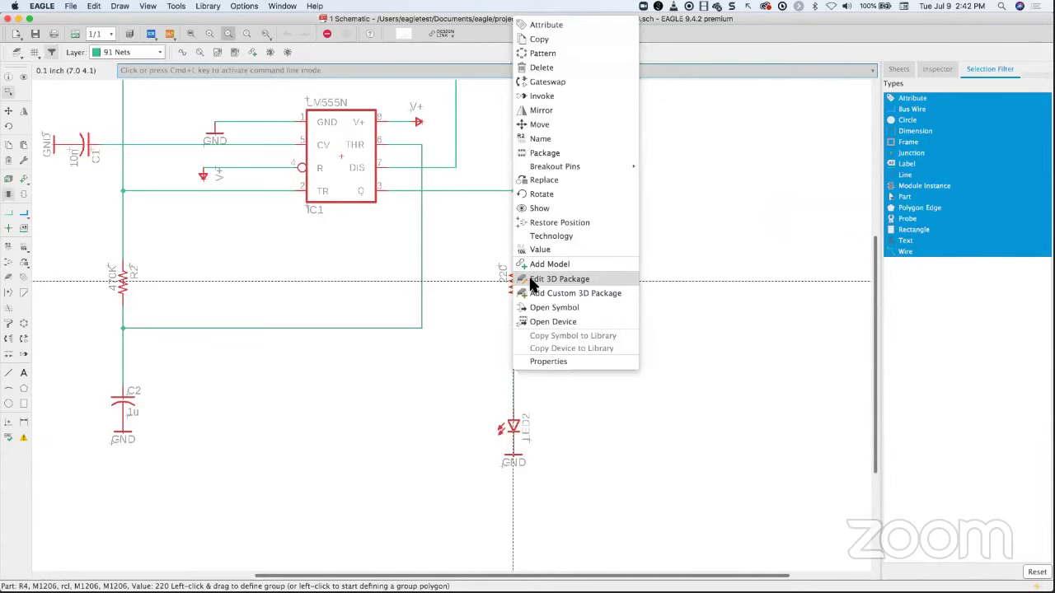
click(545, 26)
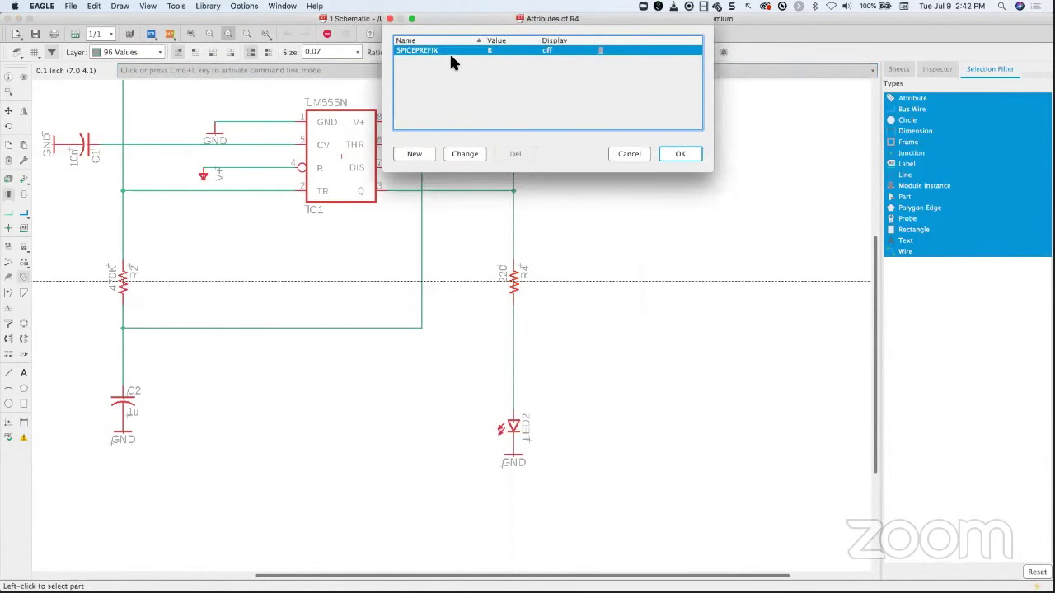
drag(463, 25, 452, 152)
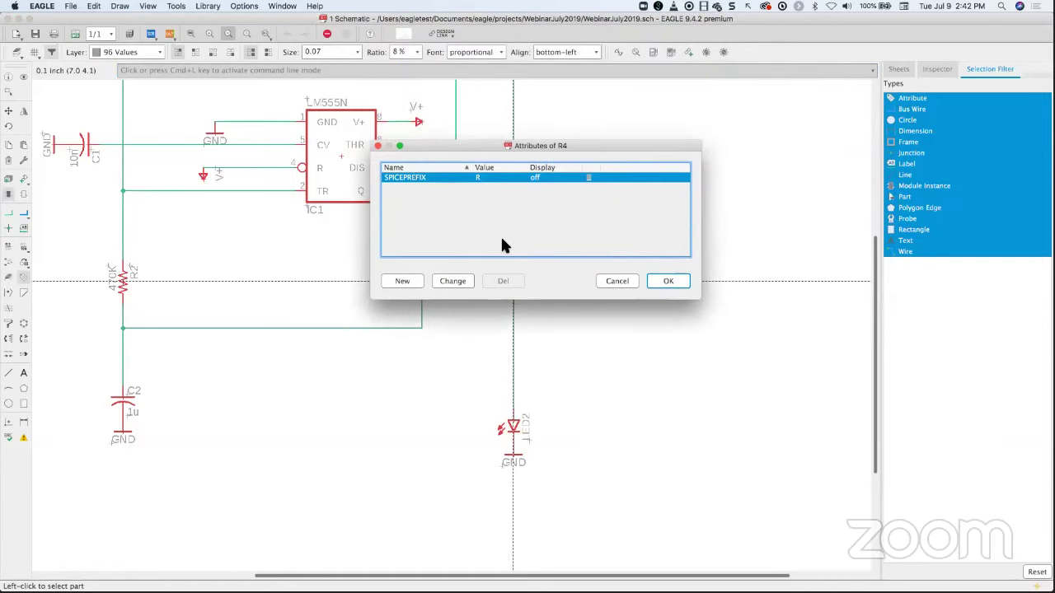
- Add a DIST attribute with value DIGIKEY123 to R4 and apply it
click(402, 281)
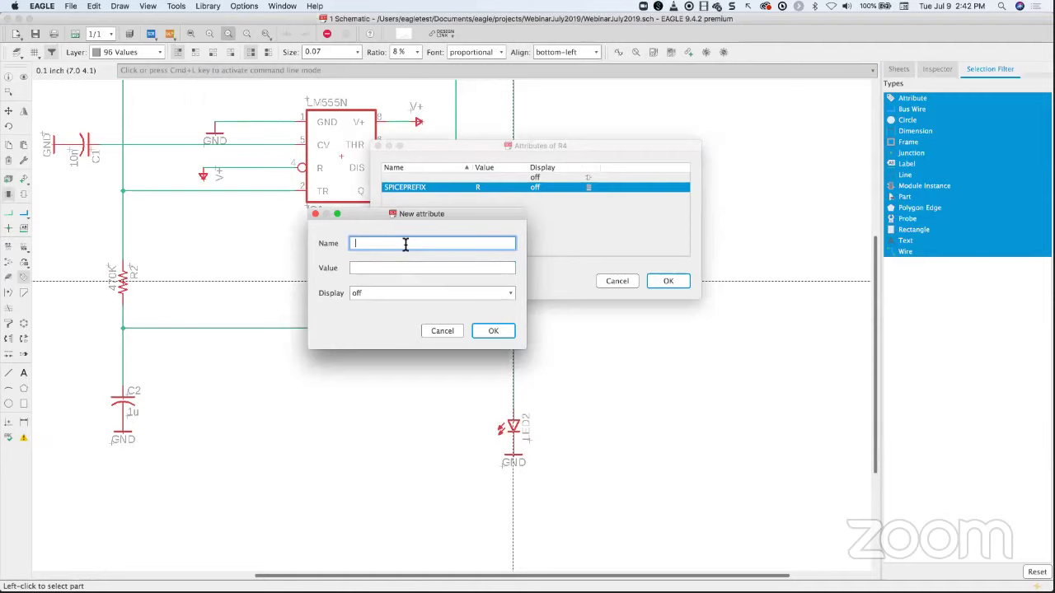
text(DIST)
click(389, 268)
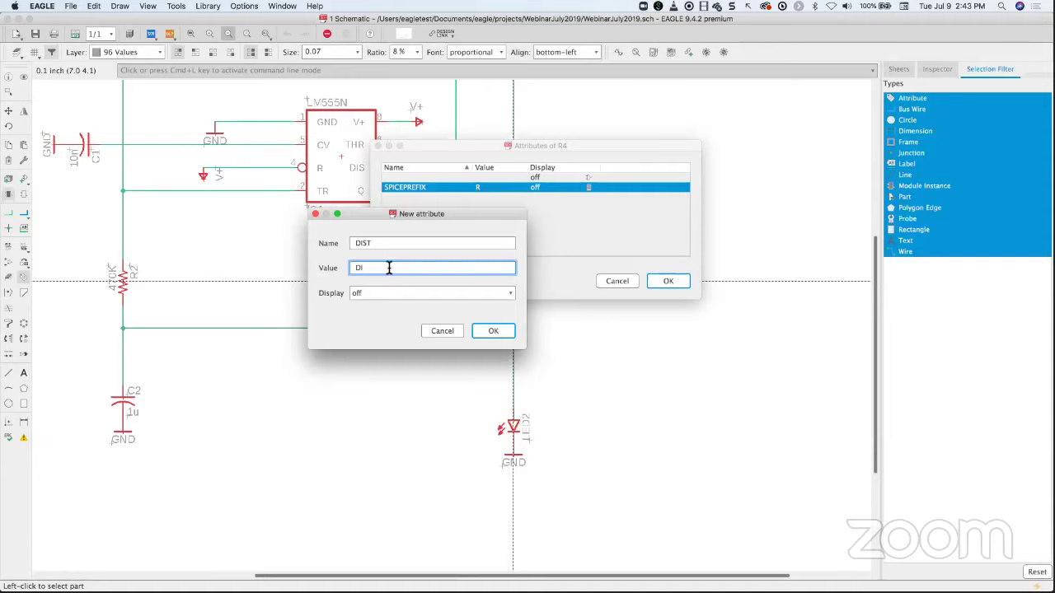
text(DIGIKEY123)
click(500, 333)
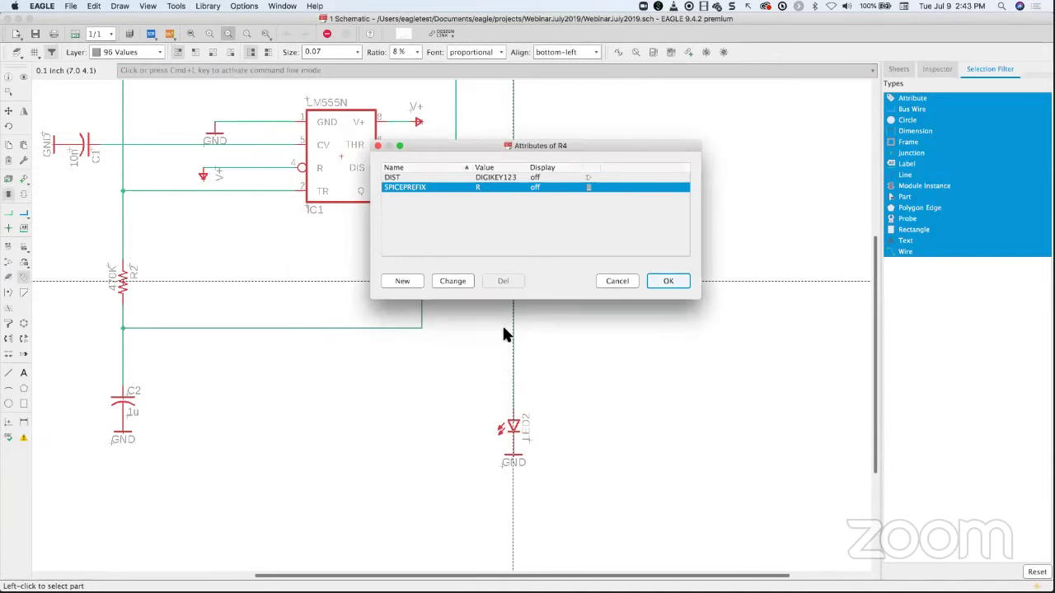
click(403, 178)
click(482, 188)
click(669, 282)
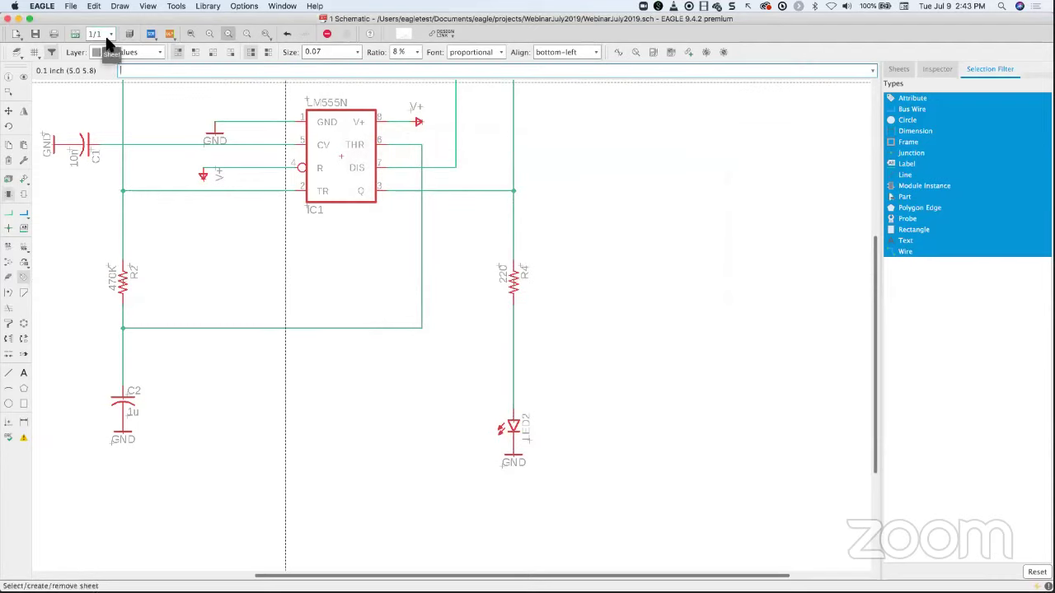
- Save the schematic and generate a bill of materials via File > Export > BOM
click(35, 34)
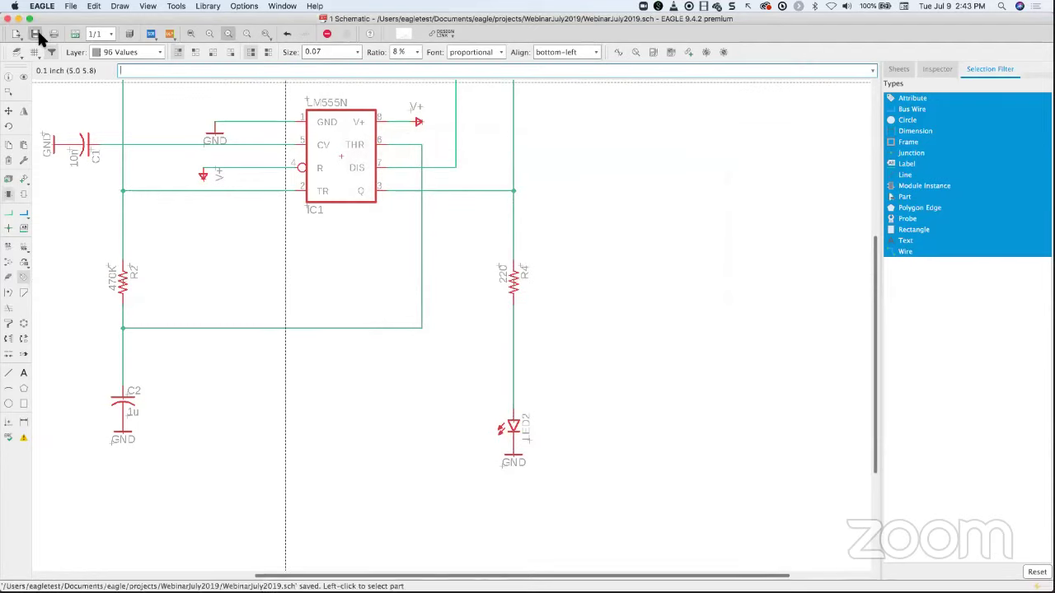
click(71, 7)
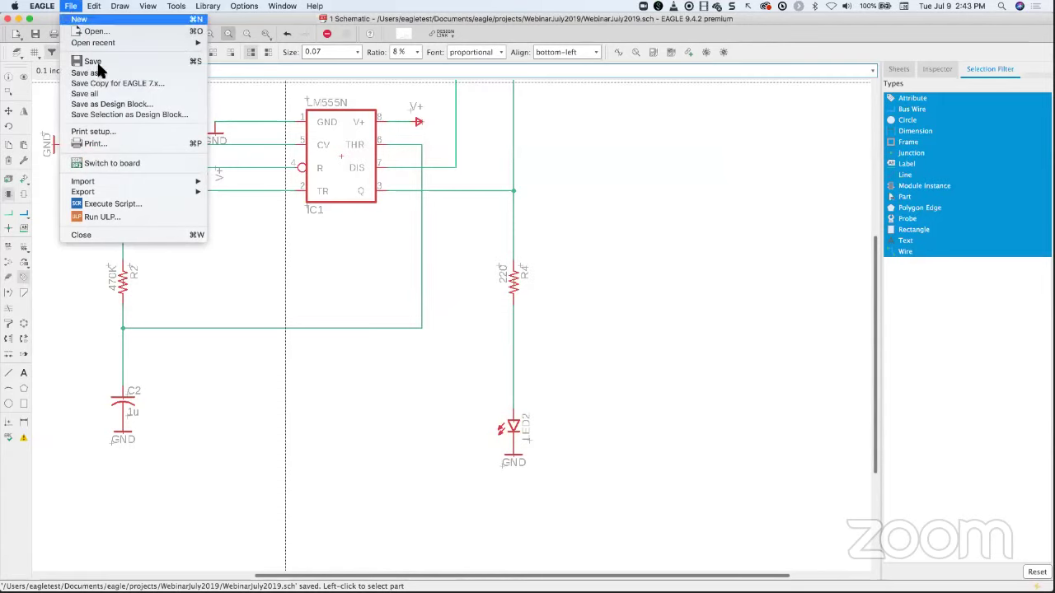
mouse_move(129, 192)
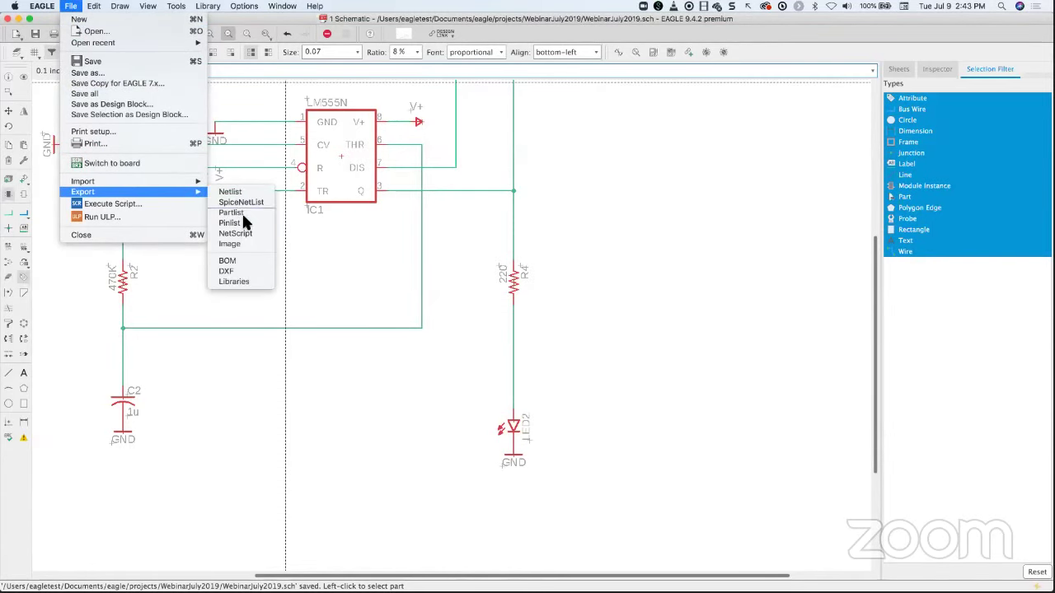
click(234, 261)
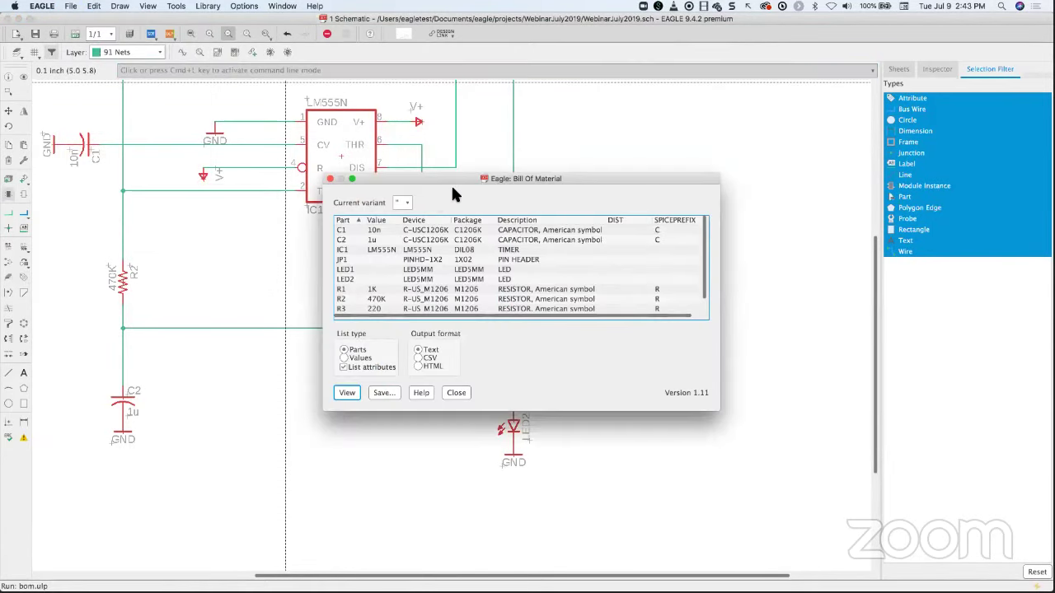
- Enlarge the BOM window to confirm R4's DIST value reads DIGIKEY123, then close it
drag(404, 178, 160, 142)
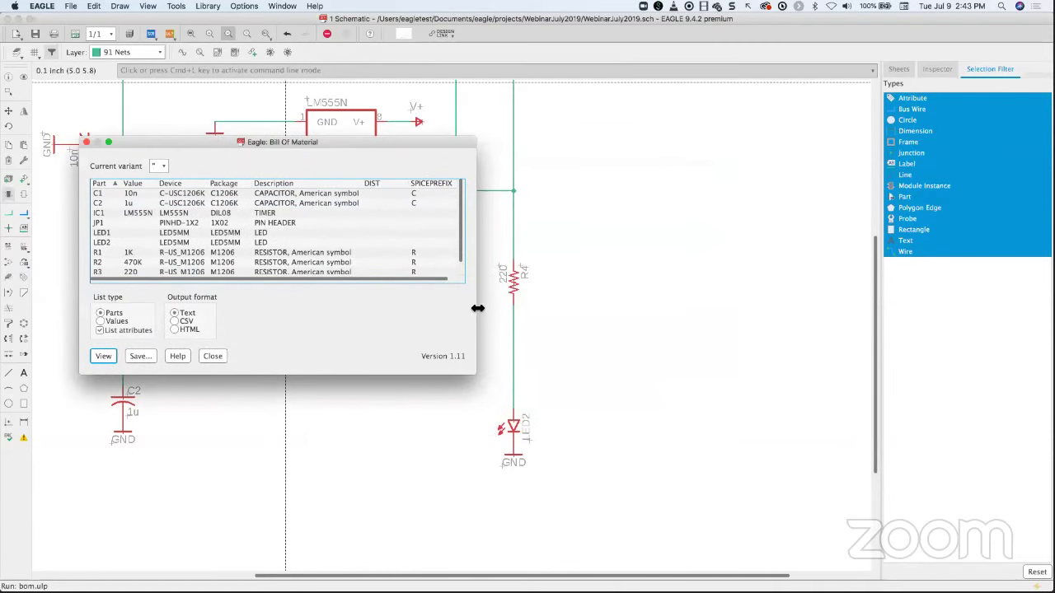
drag(477, 308, 835, 311)
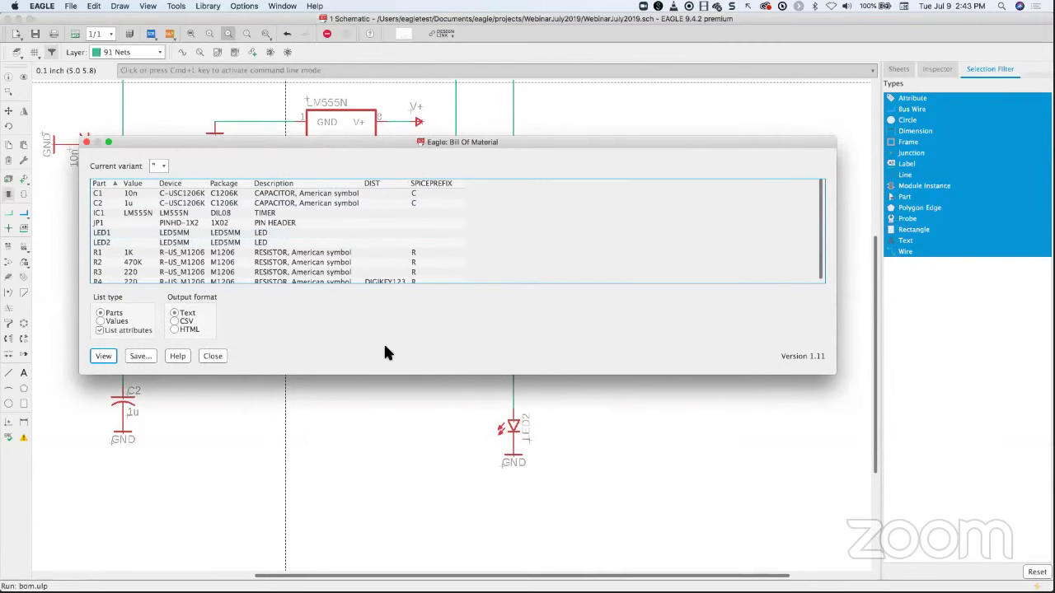
drag(384, 374, 370, 516)
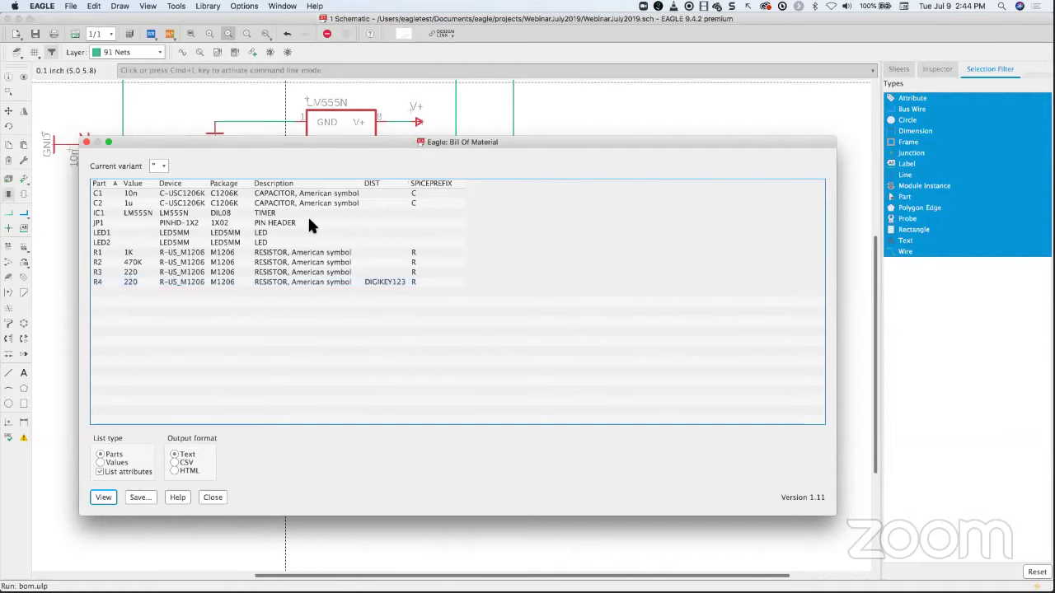
click(87, 141)
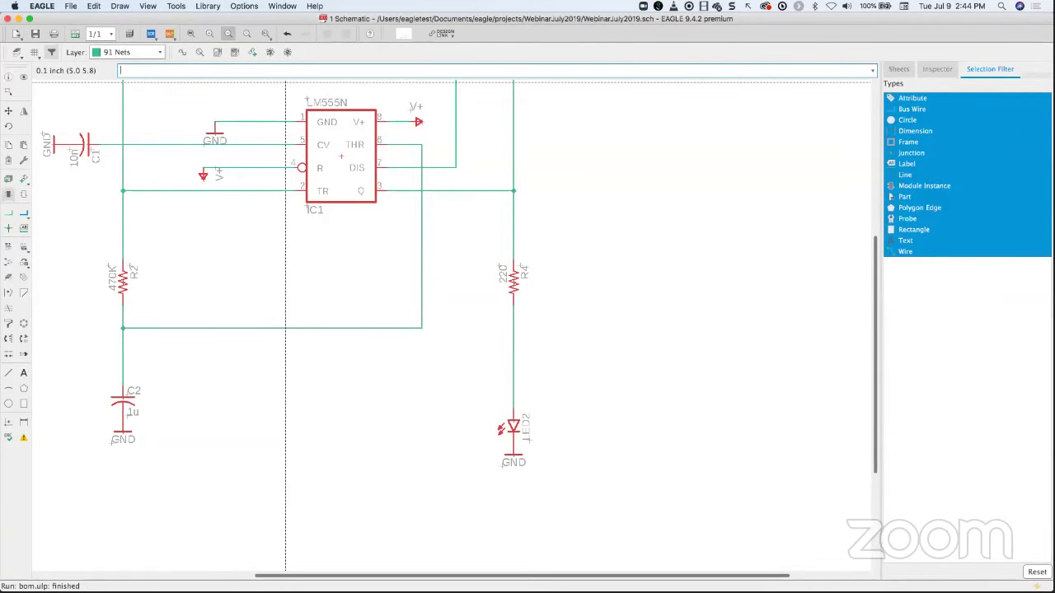
- Switch to group selection, zoom in on resistor R4 and open its context menu
key(ctrl+g)
scroll(341, 293, up, 5)
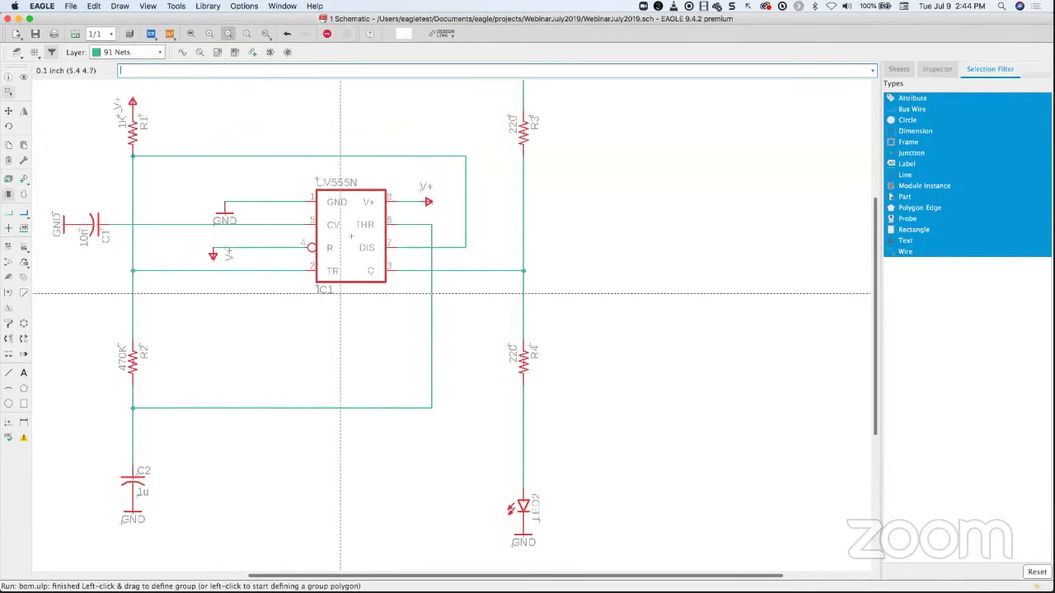
scroll(346, 280, up, 2)
scroll(353, 294, down, 3)
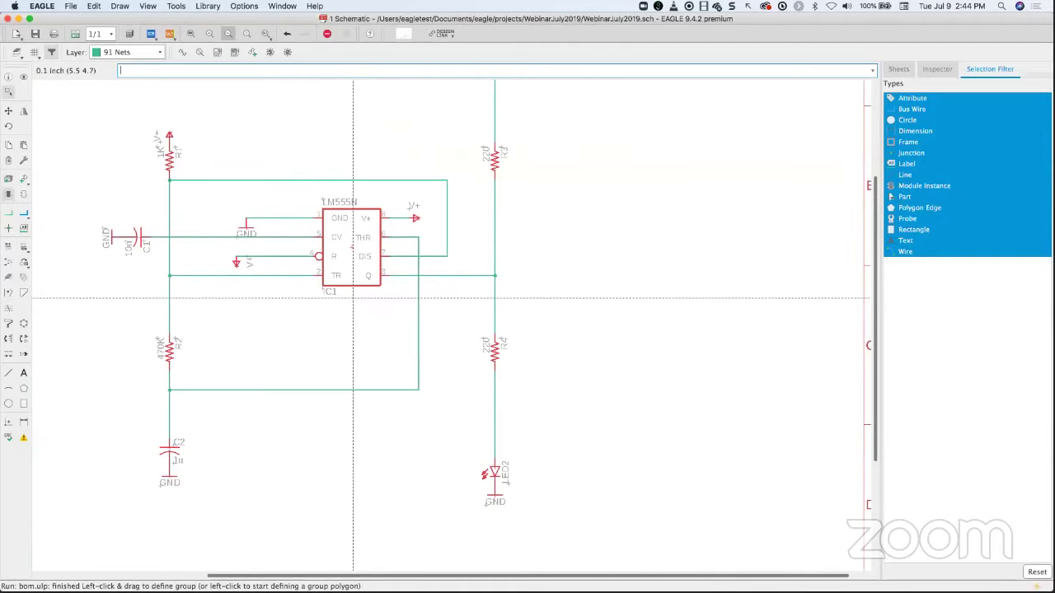
right_click(493, 350)
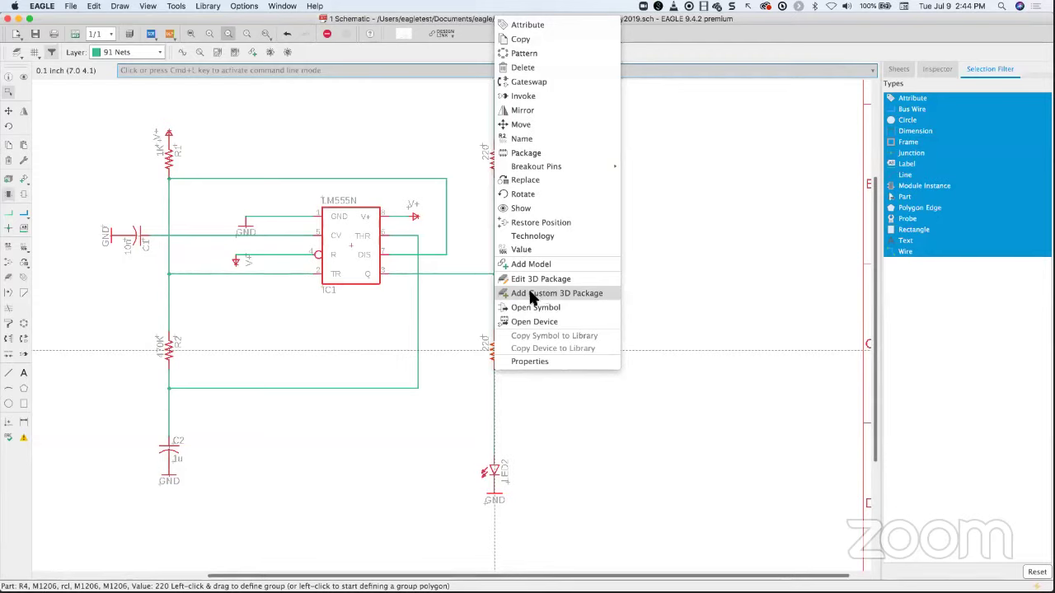
- Create a custom 3D package for R4, browse the model generators, and cancel the STEP upload
click(574, 295)
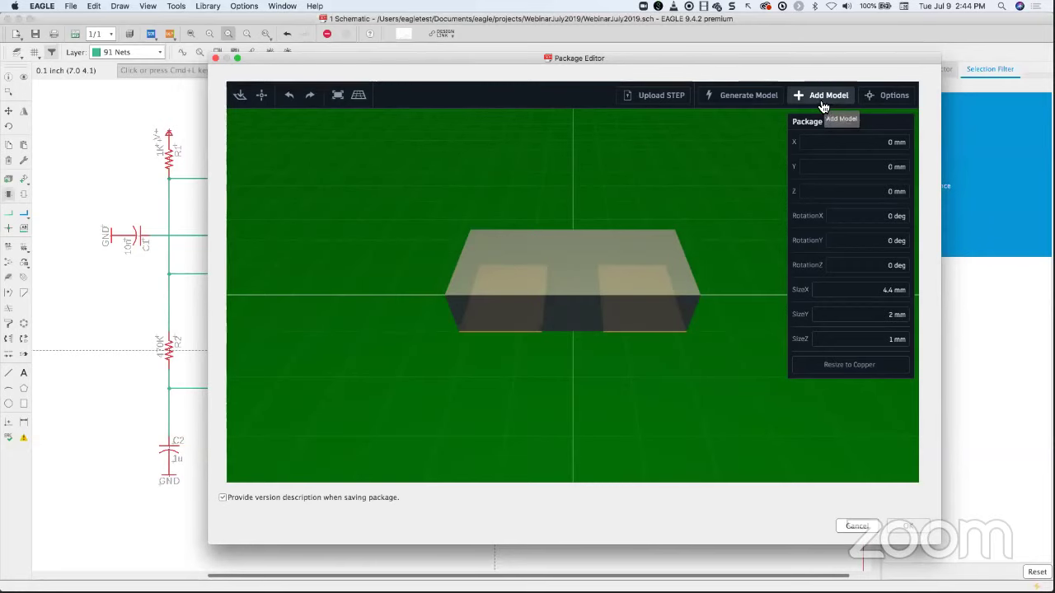
click(771, 97)
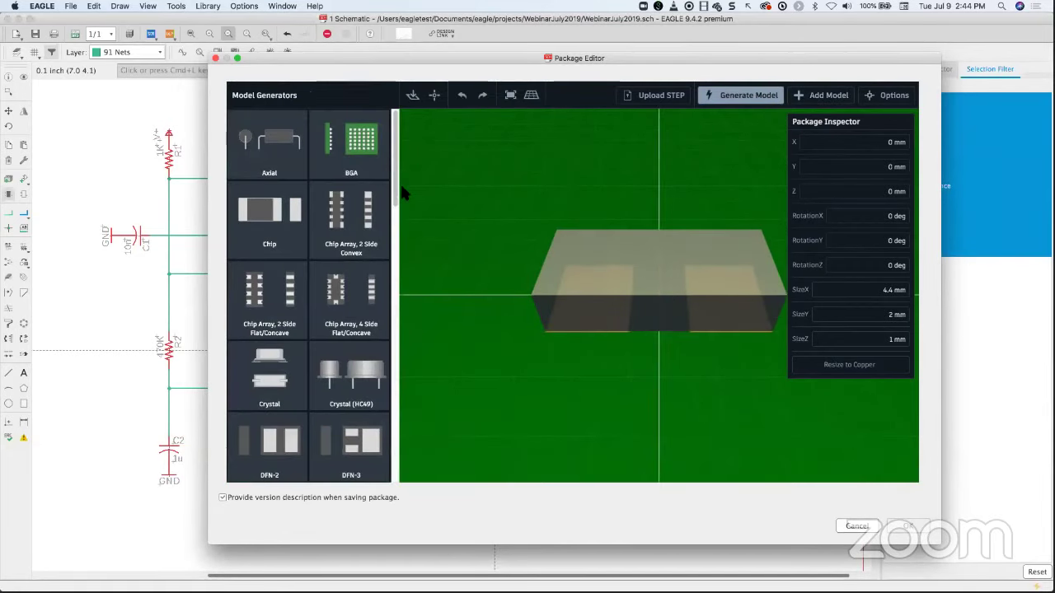
drag(396, 185, 393, 351)
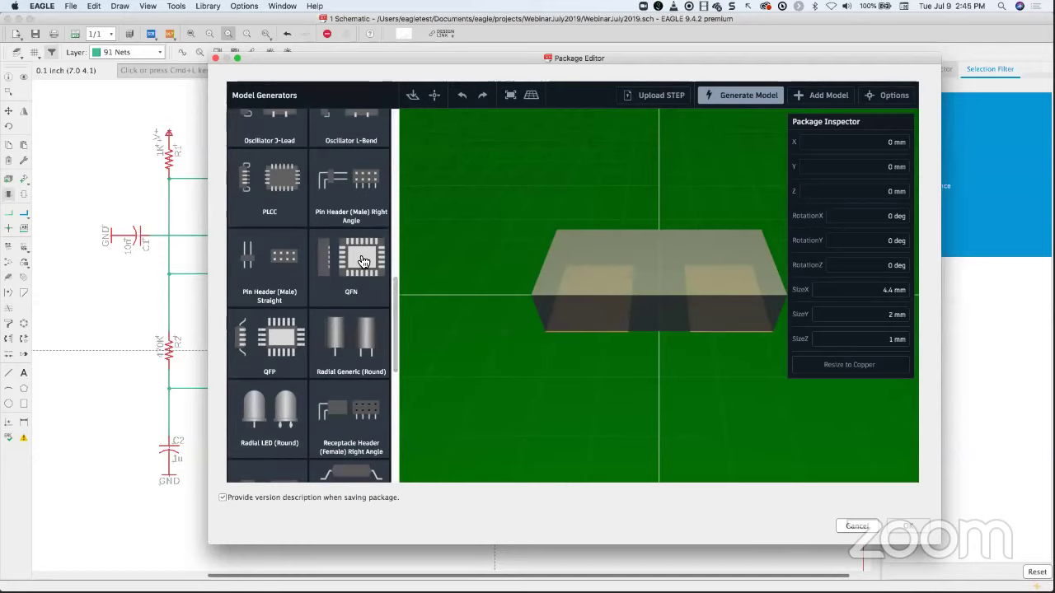
click(659, 99)
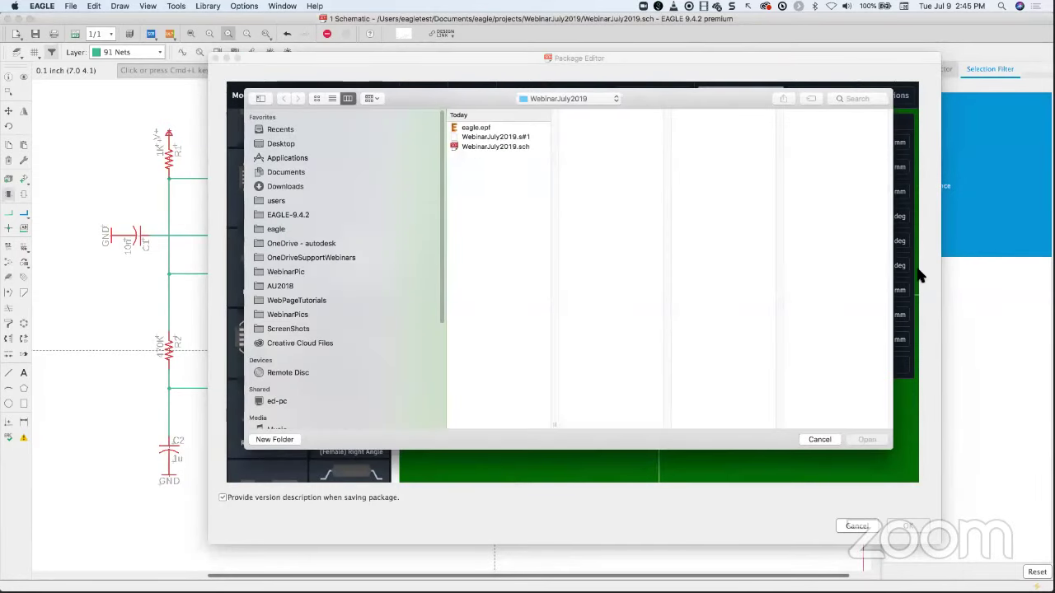
click(823, 440)
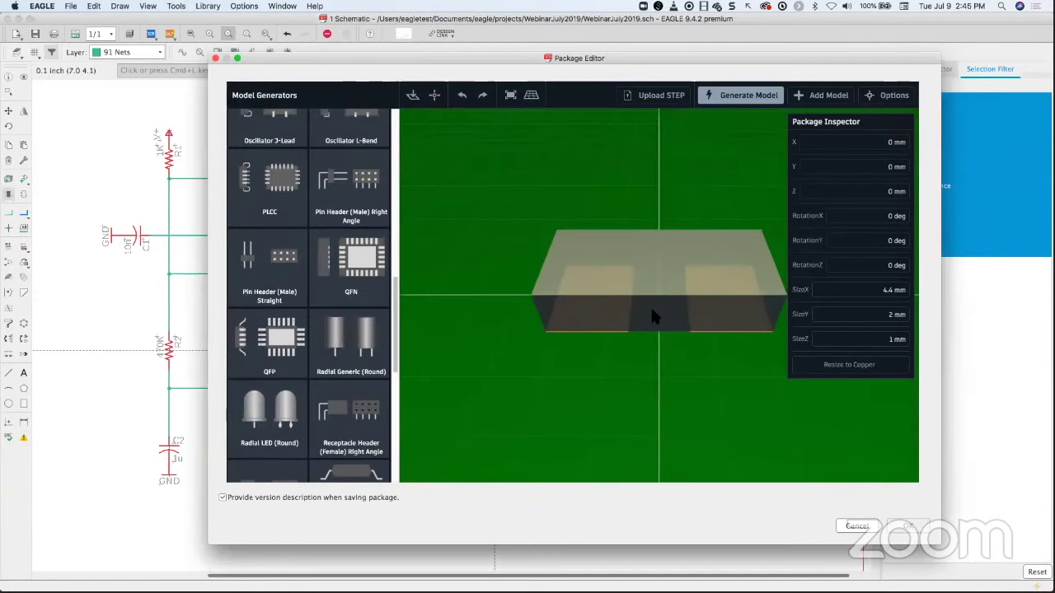
- Search the full 3D model library for '1206' models
click(828, 96)
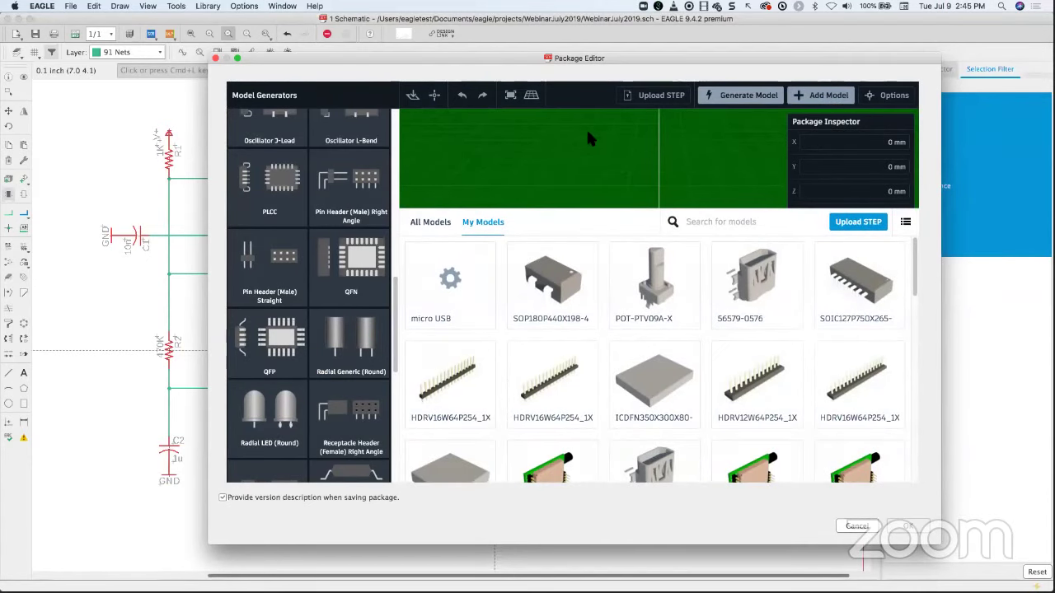
click(737, 96)
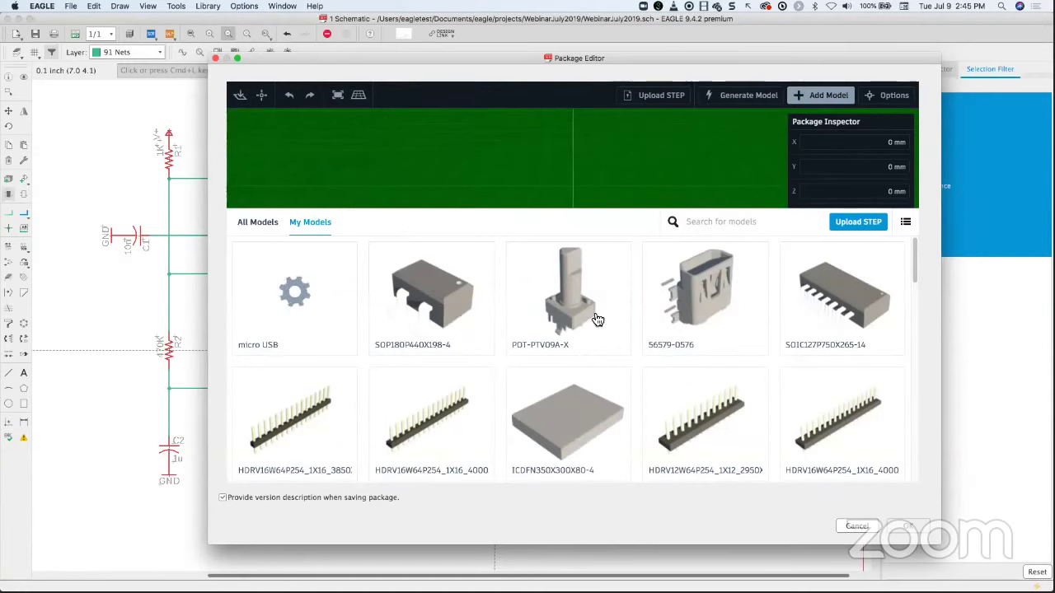
click(252, 225)
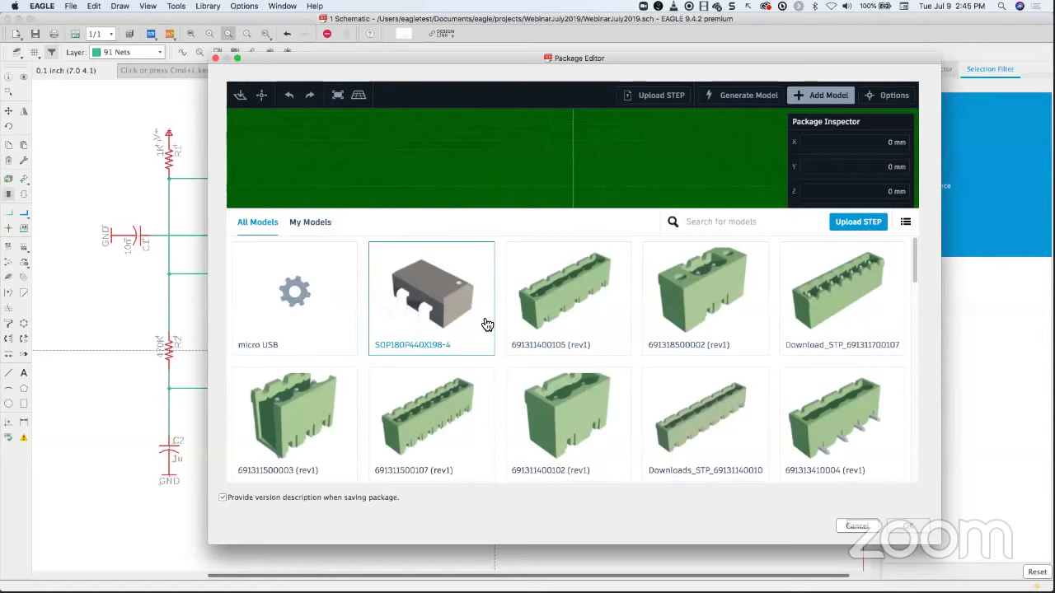
click(720, 232)
text(1206)
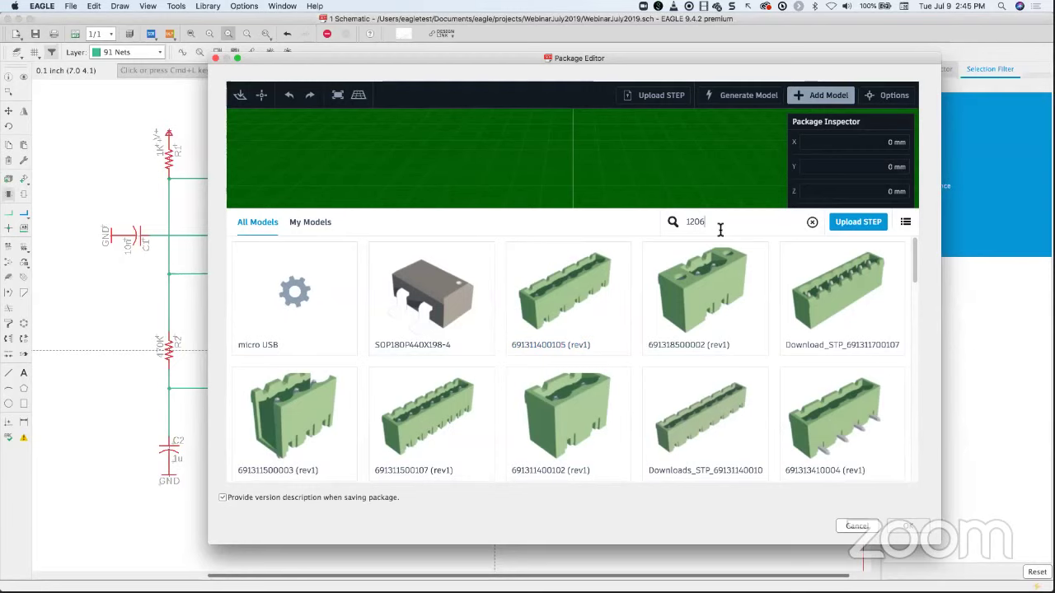
key(Return)
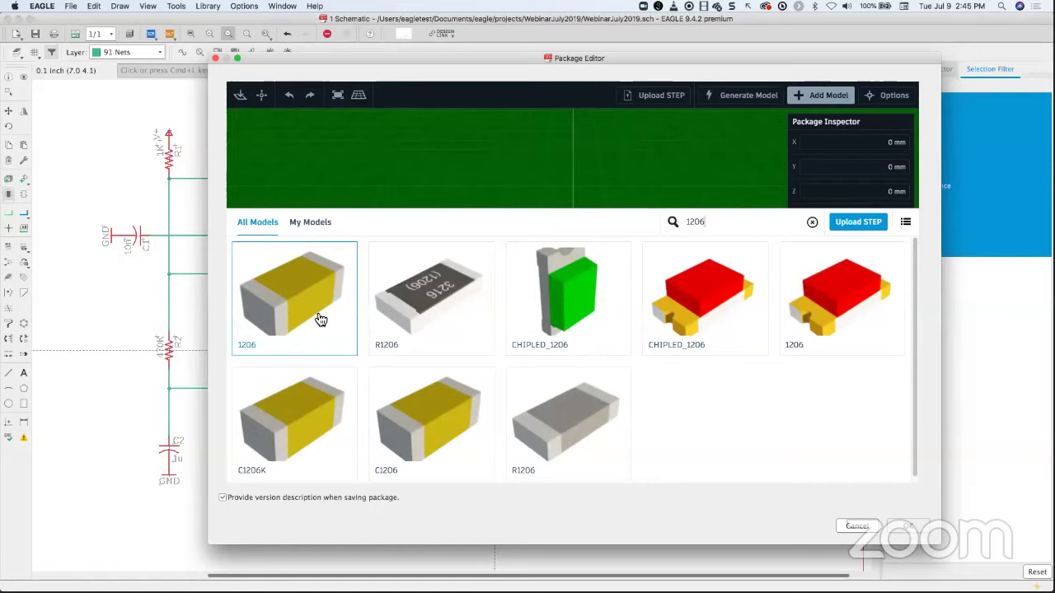
- Preview the 1206 chip model in a tilted 3D view, then discard the package changes
click(276, 442)
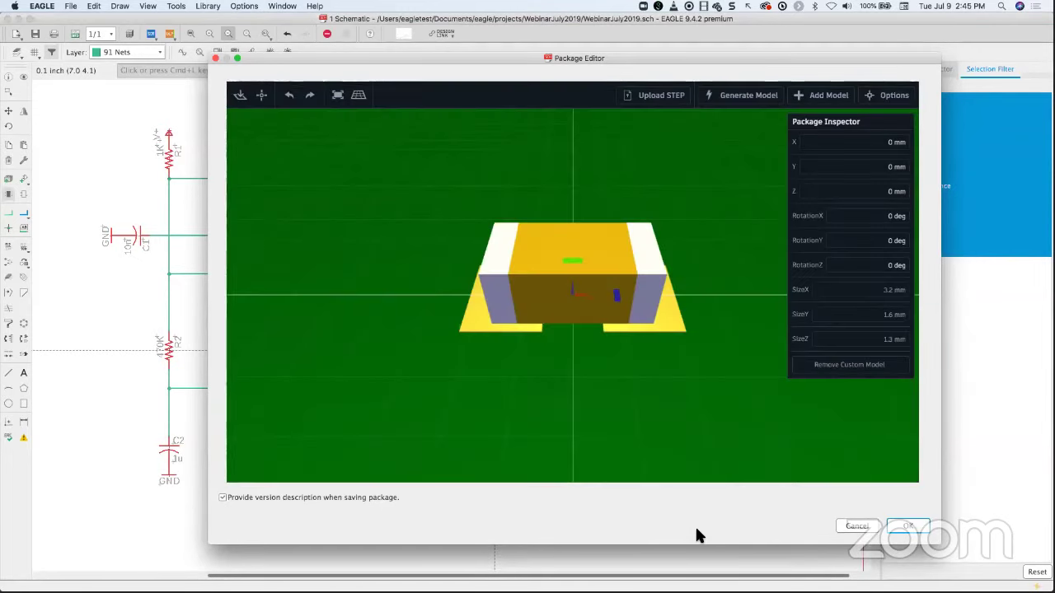
drag(500, 382, 571, 356)
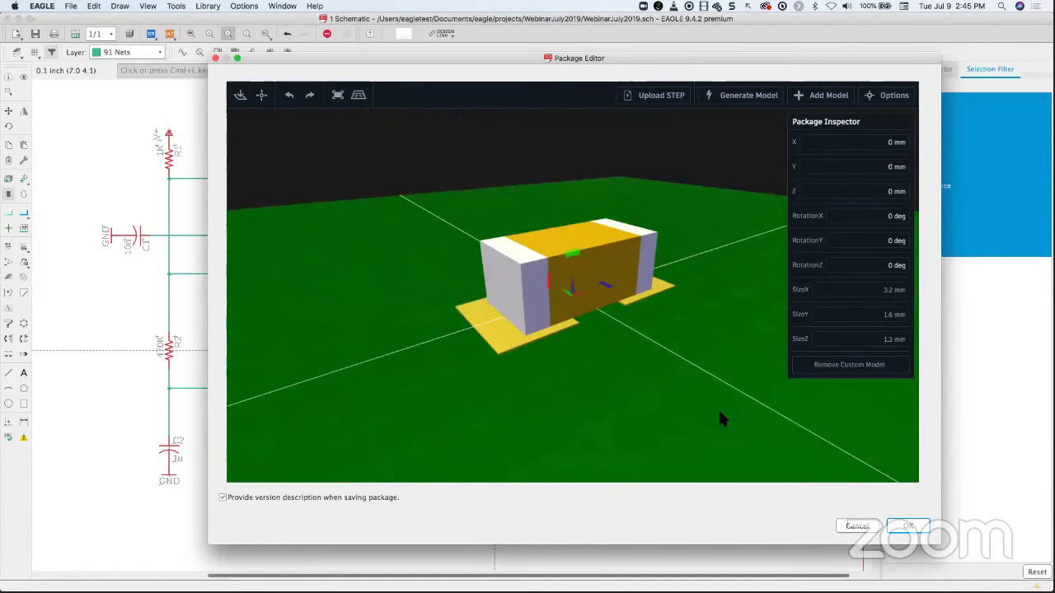
click(856, 525)
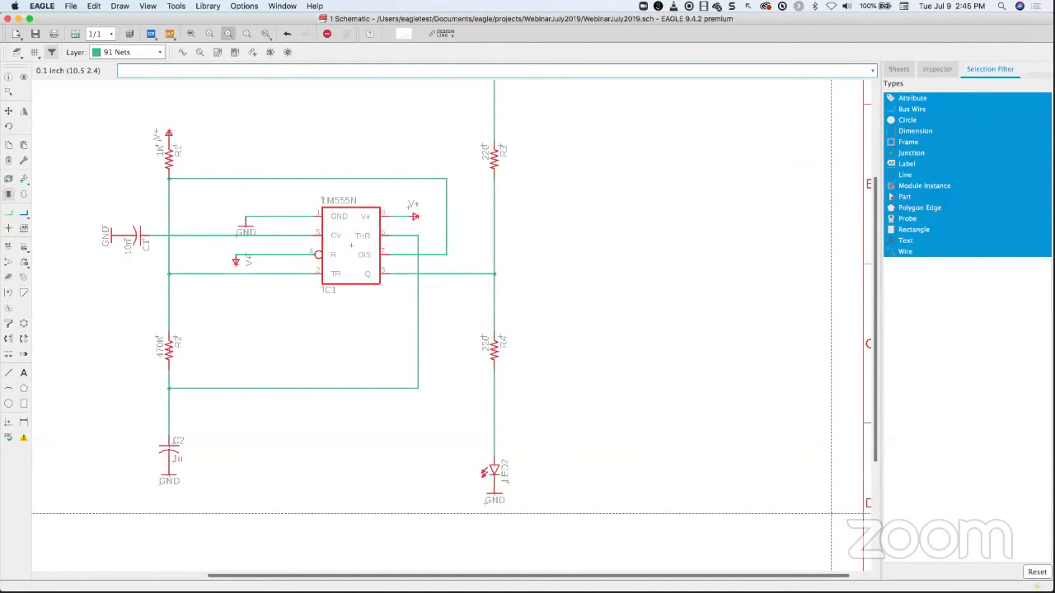
scroll(364, 343, up, 1)
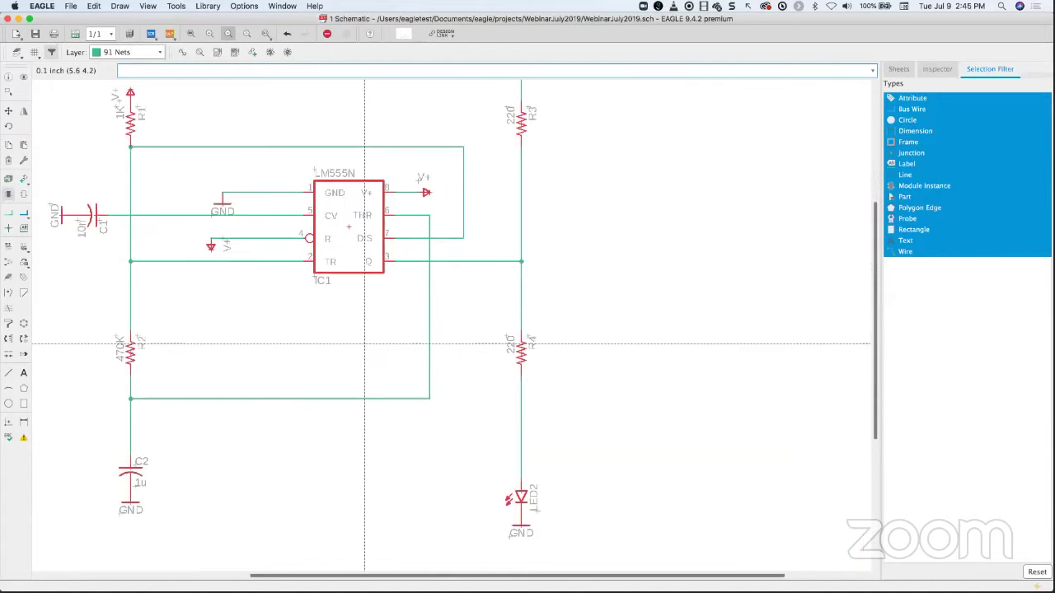
scroll(365, 343, down, 4)
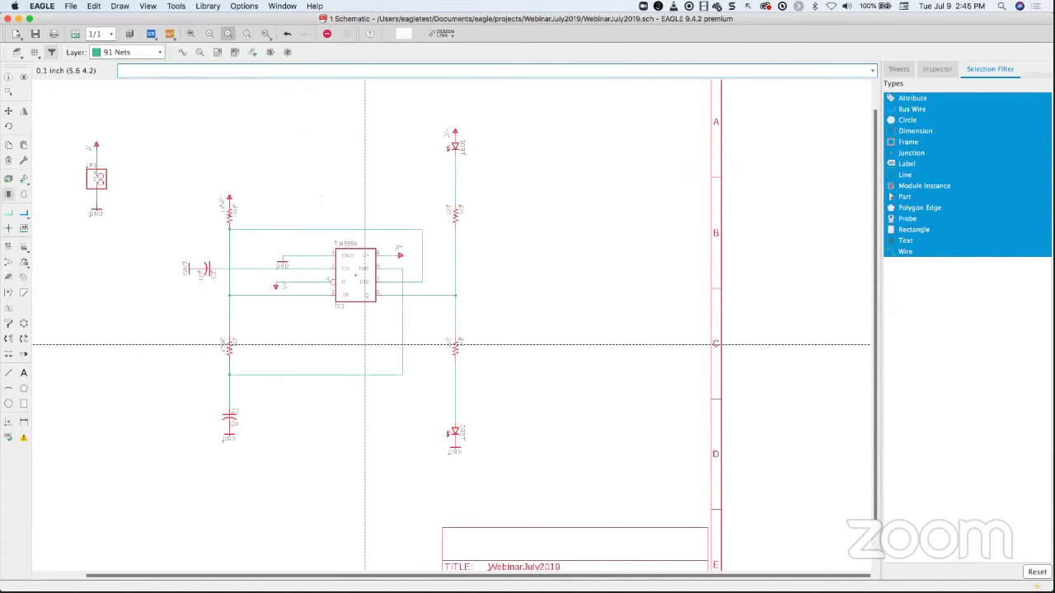
scroll(391, 354, down, 1)
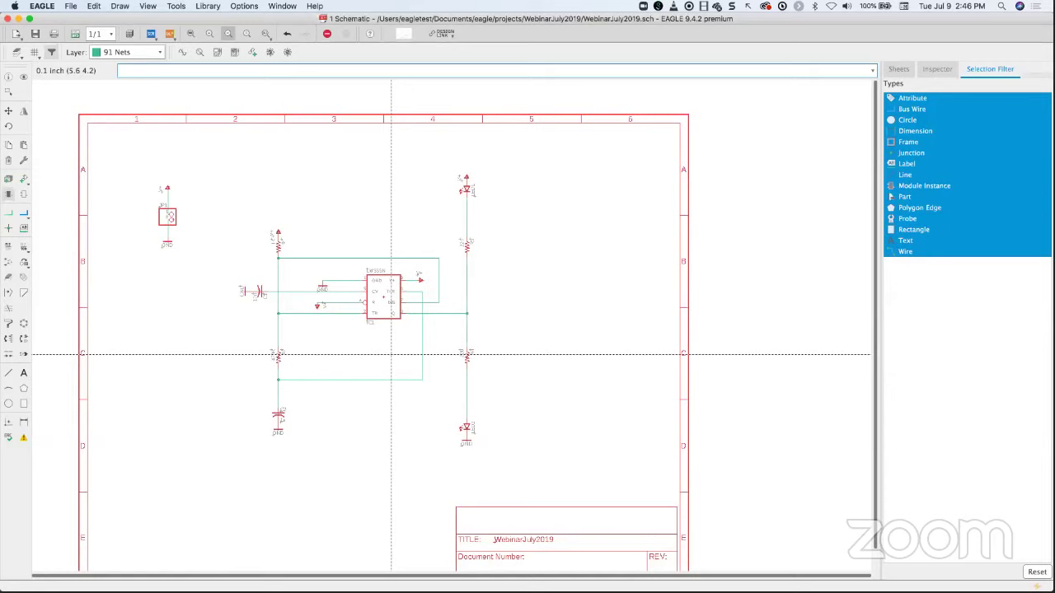
scroll(464, 416, down, 3)
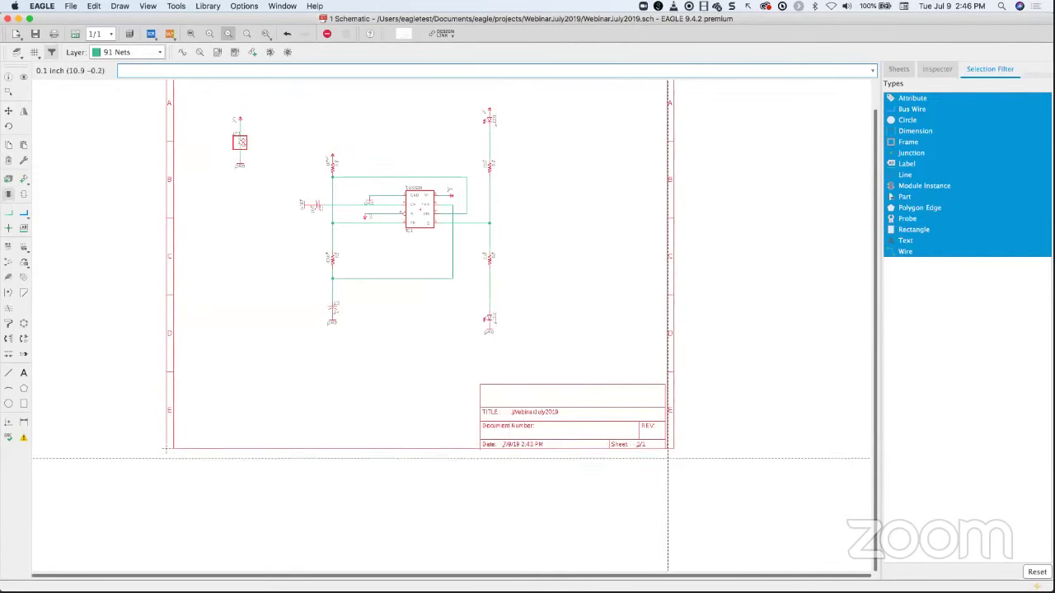
scroll(564, 439, up, 1)
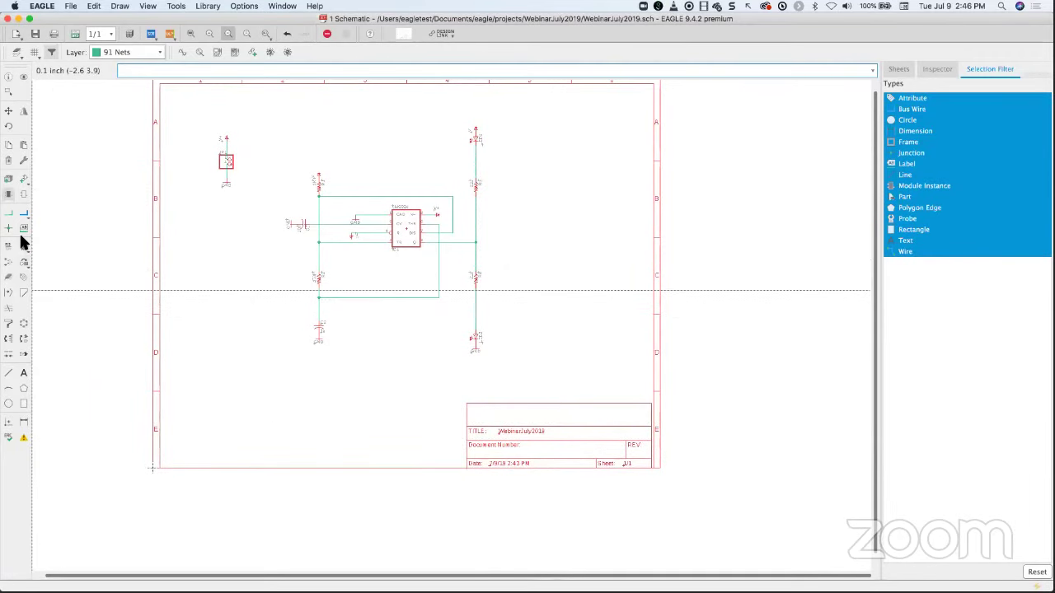
- Start a new text label reading 'EAGLE Demo'
click(24, 377)
drag(122, 261, 230, 262)
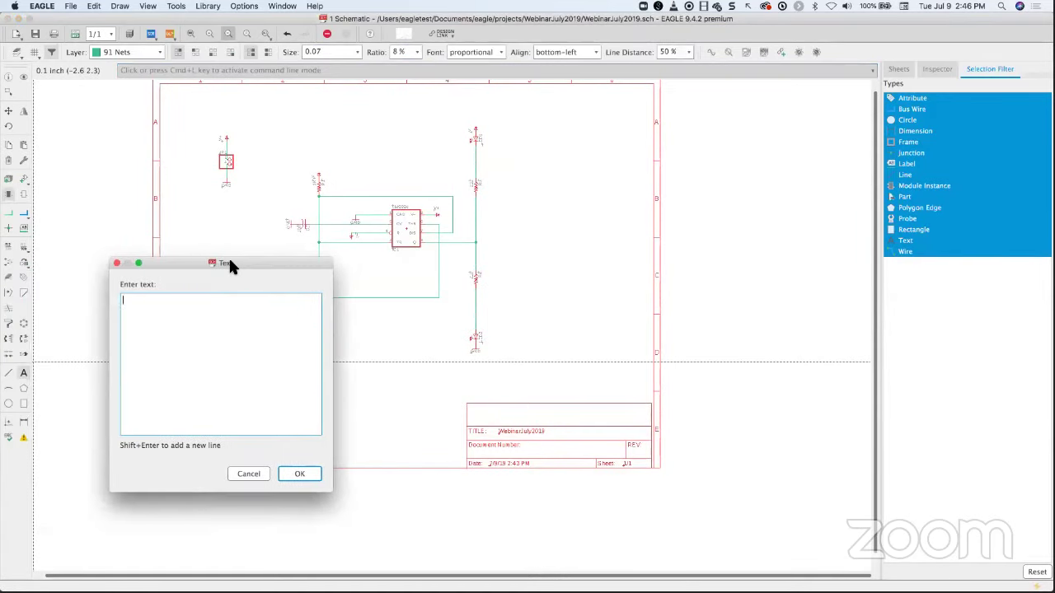
text(EAGLE Demo)
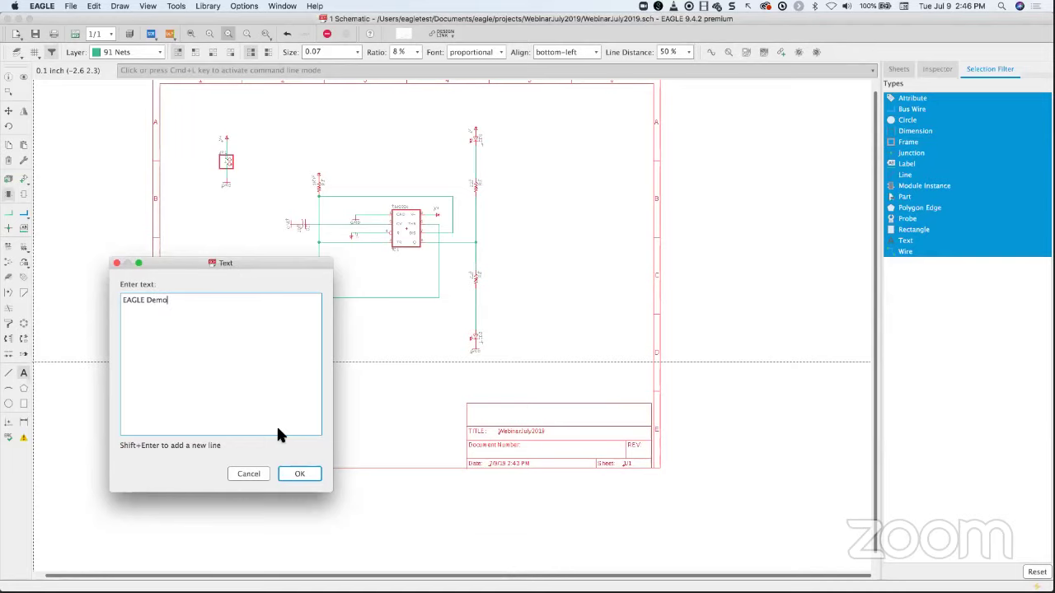
click(298, 474)
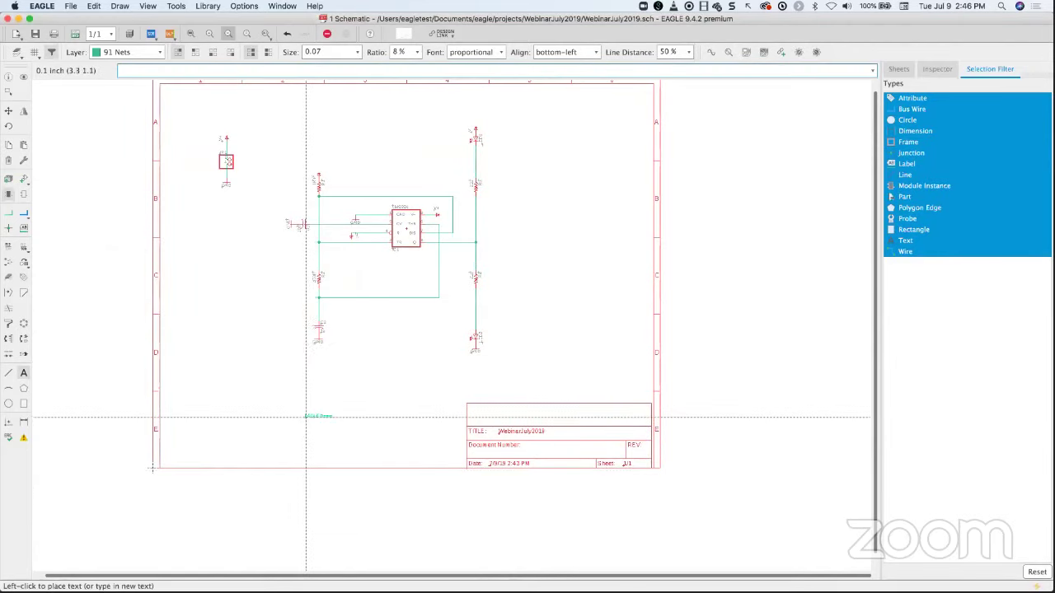
- Put the text on layer 94 Symbols at size 0.2, place it, and end the command
scroll(307, 415, up, 2)
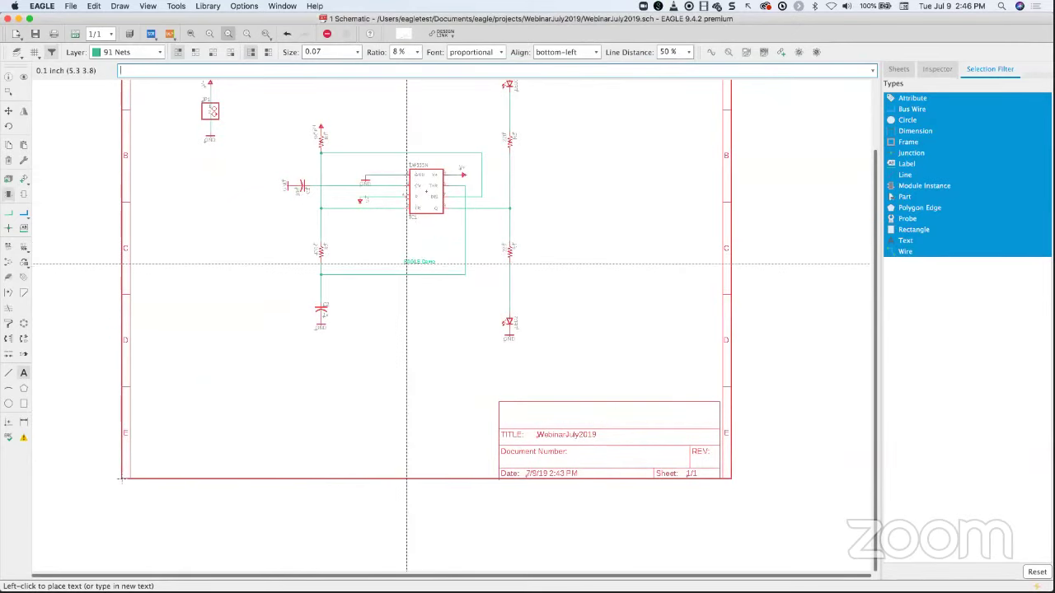
click(156, 55)
click(124, 78)
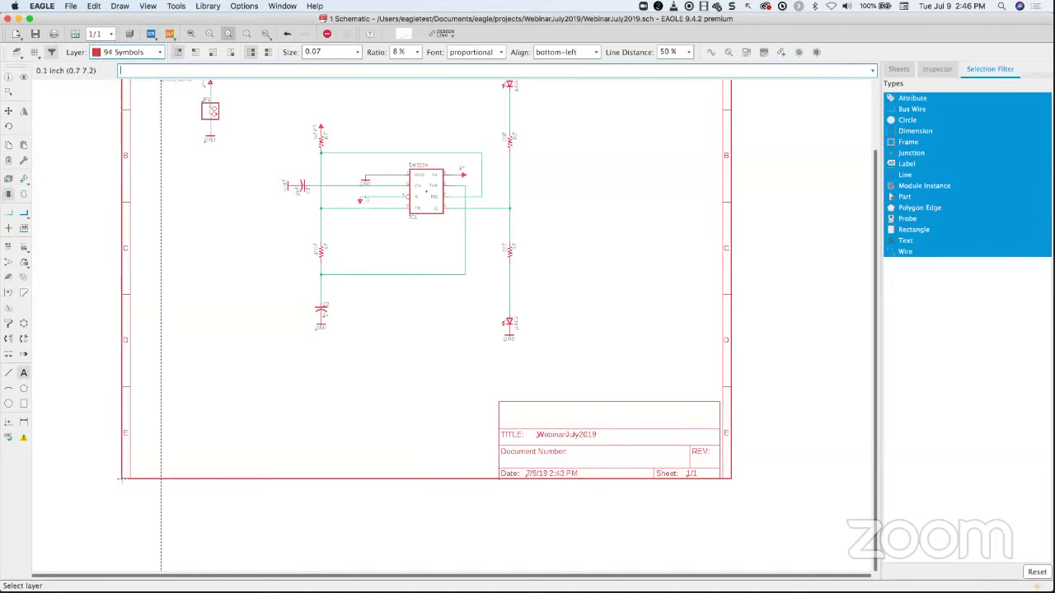
click(356, 52)
scroll(356, 93, down, 3)
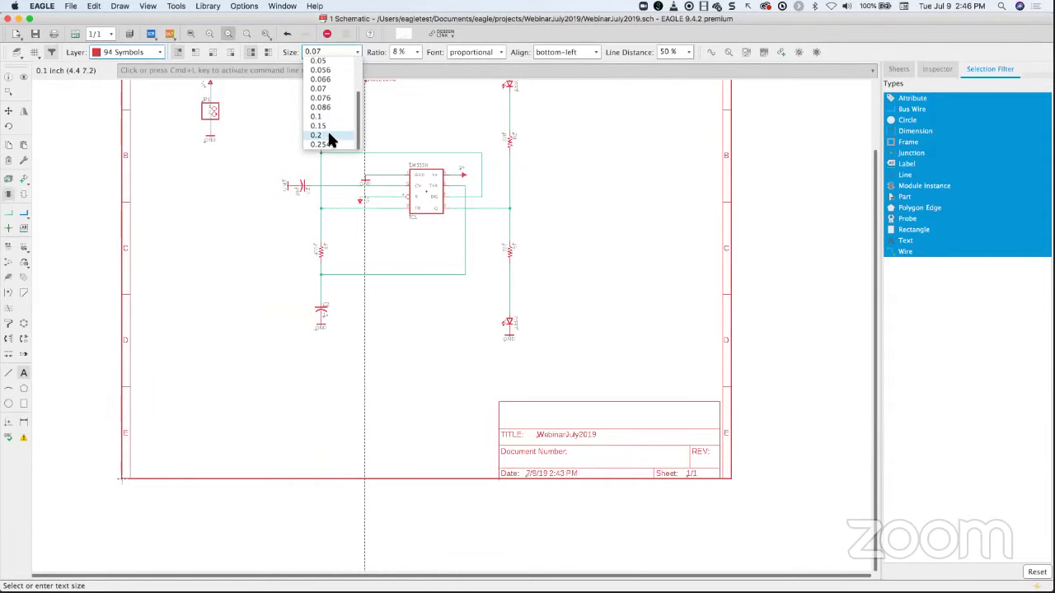
click(328, 136)
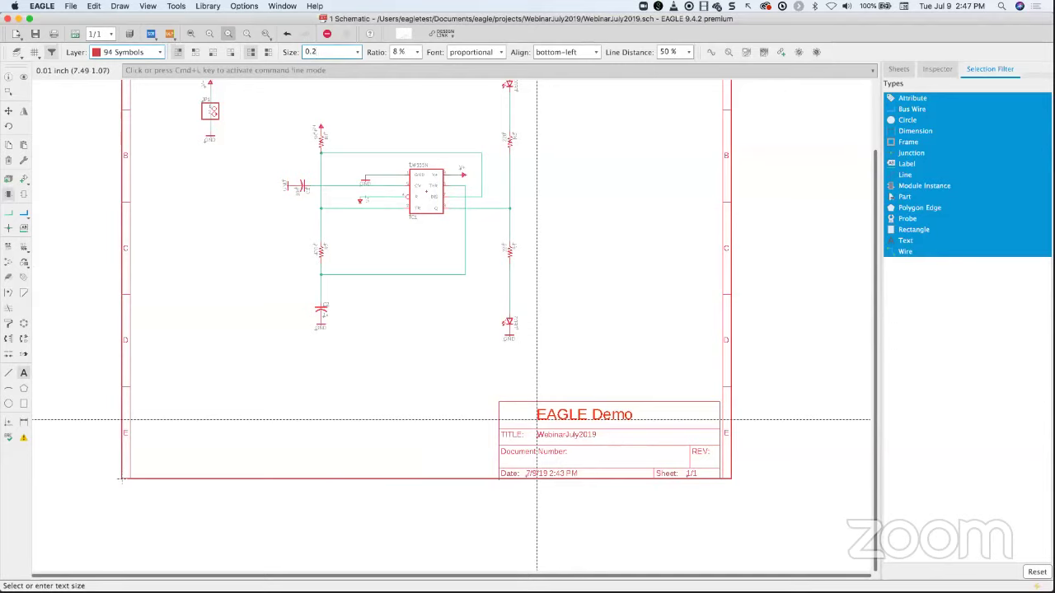
key(Return)
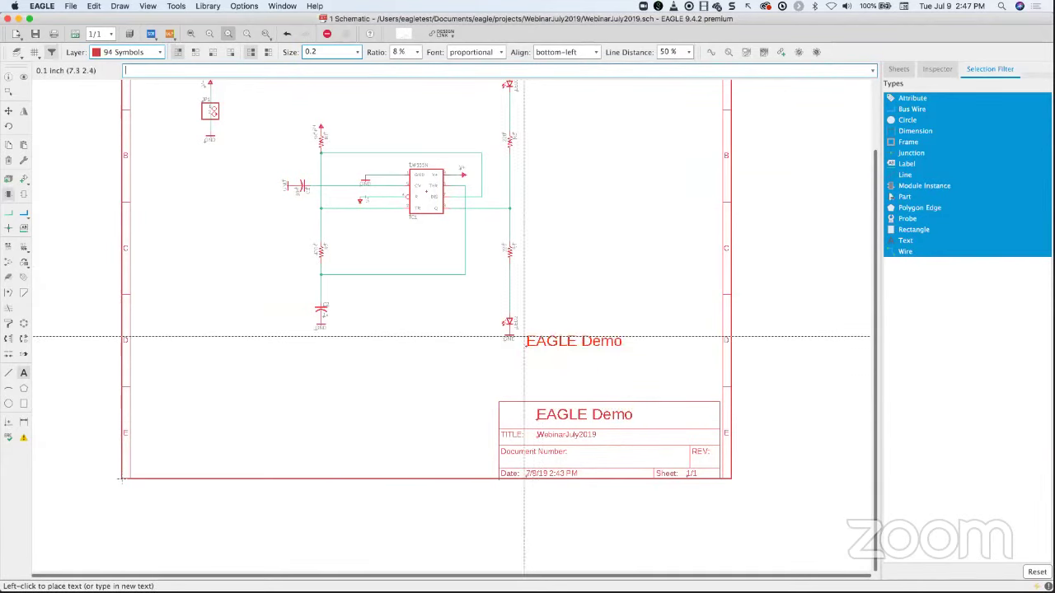
click(327, 34)
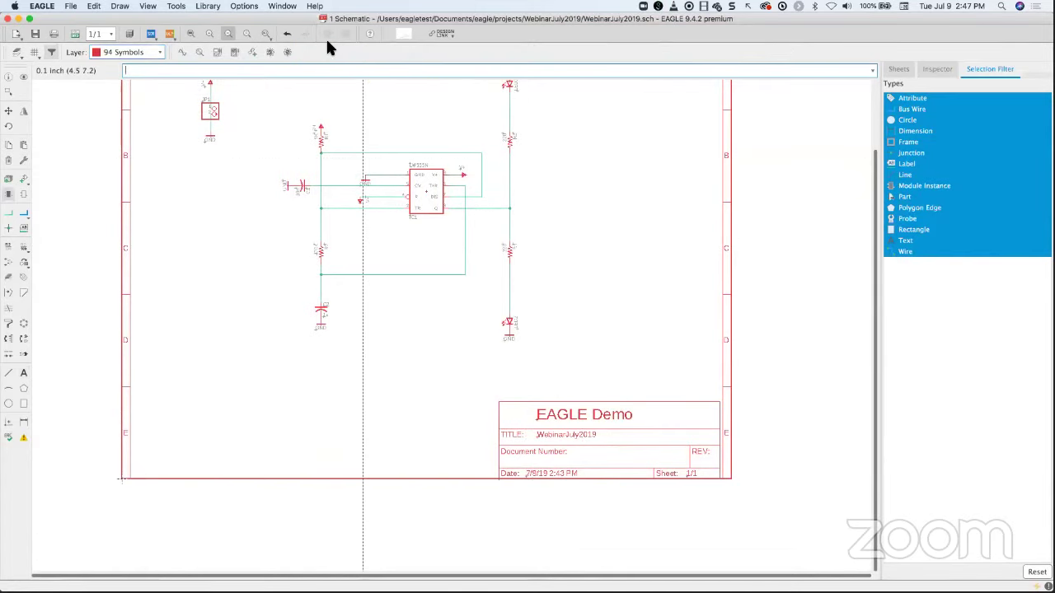
click(34, 52)
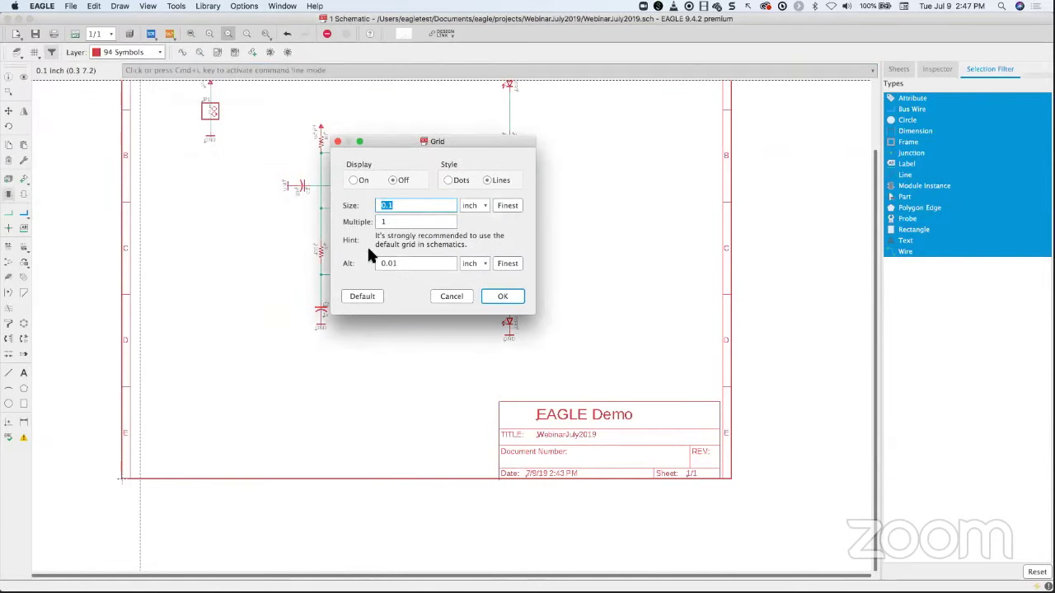
click(515, 303)
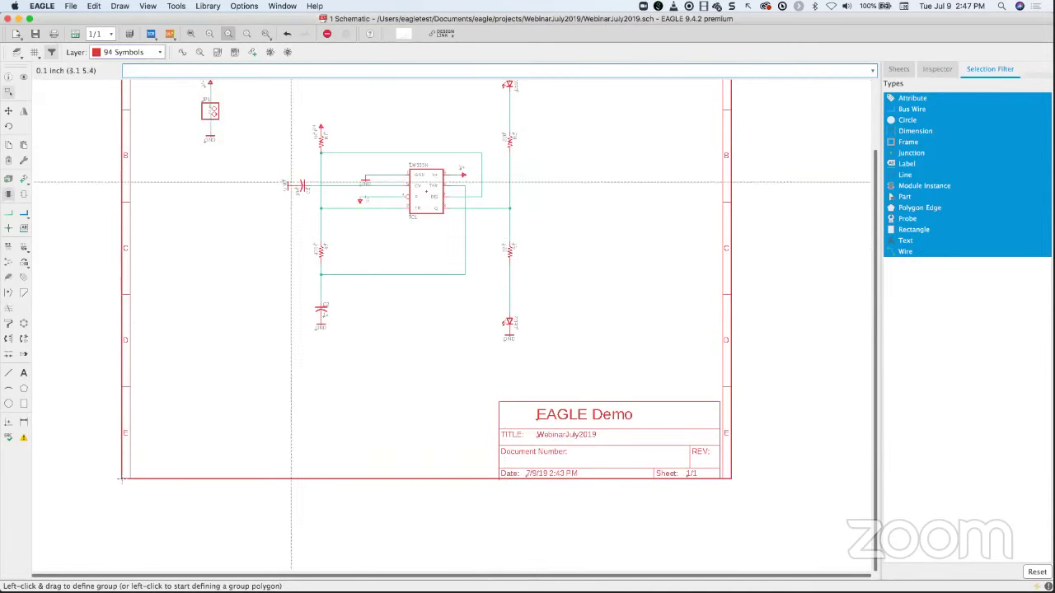
click(190, 39)
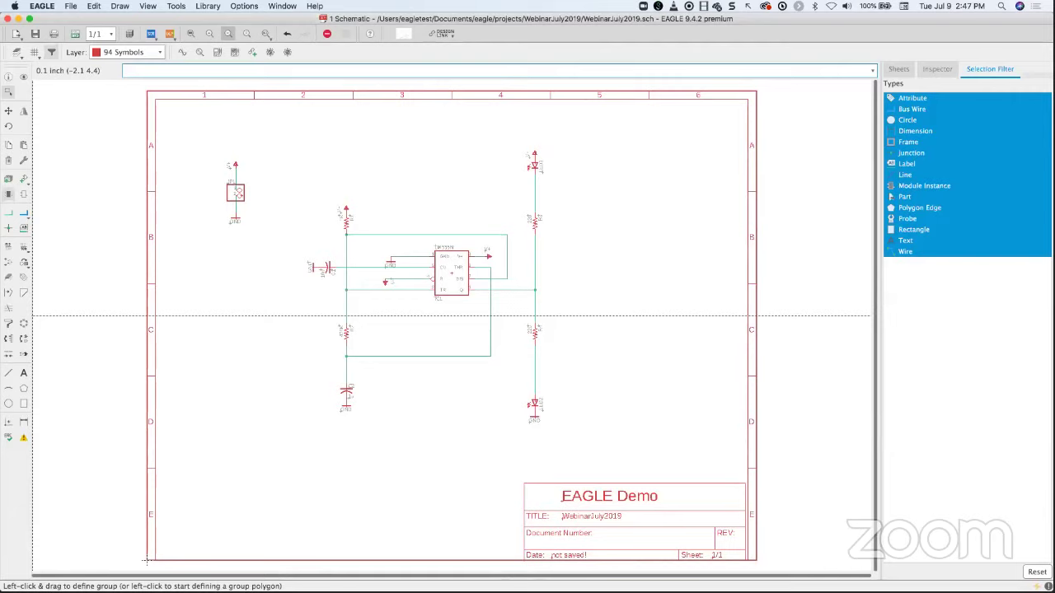
click(23, 183)
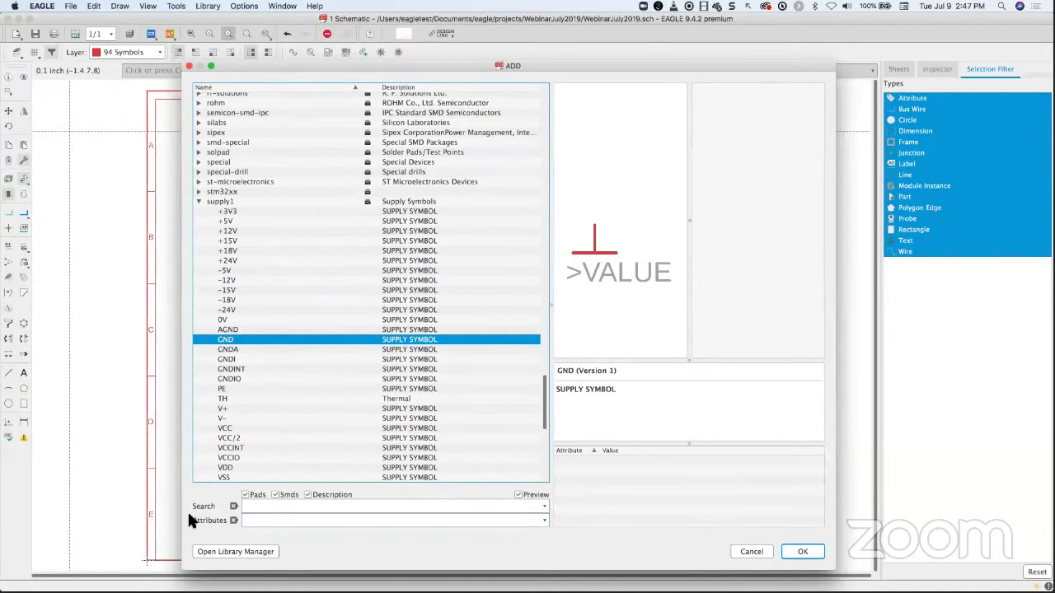
click(257, 507)
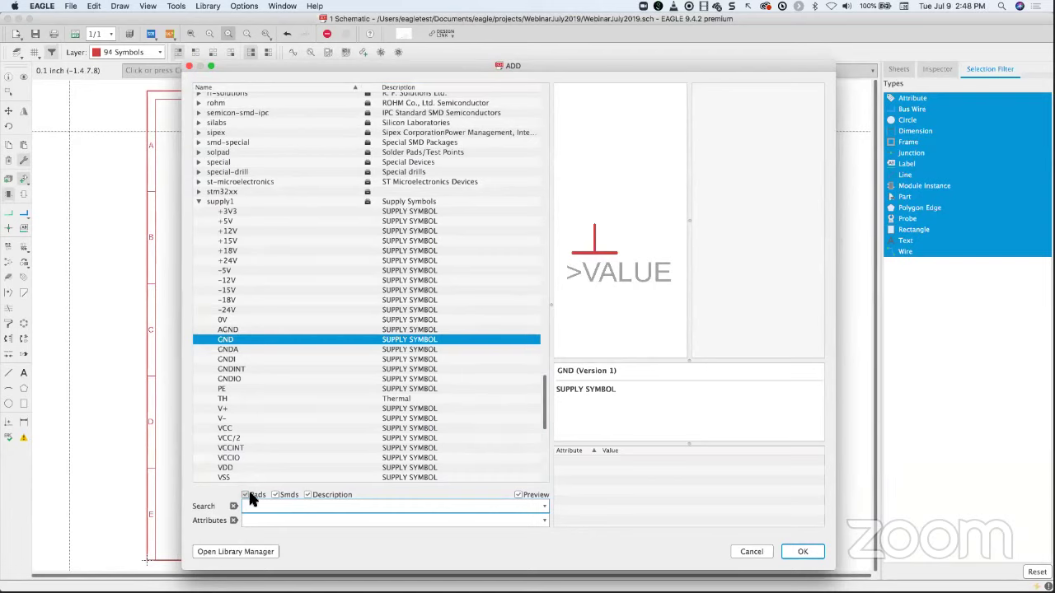
click(245, 495)
click(307, 494)
key(Down)
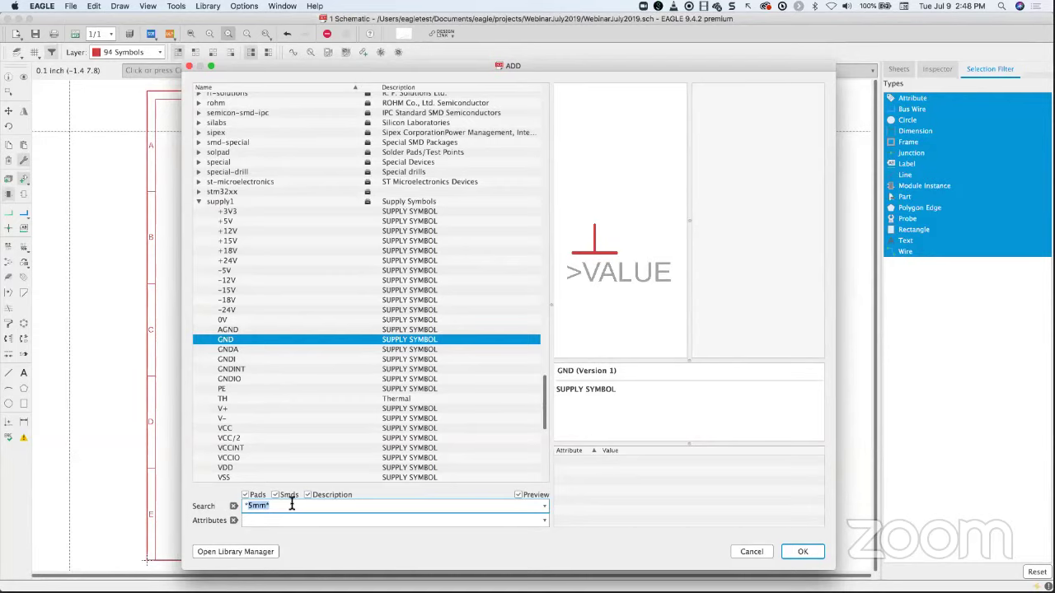
key(Left)
key(End)
click(233, 506)
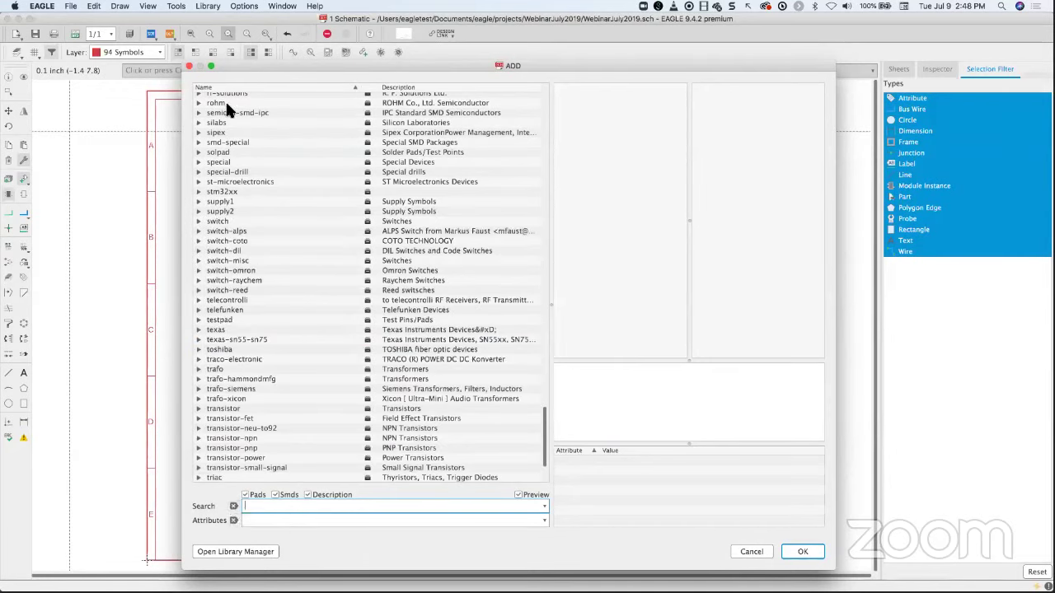
click(188, 66)
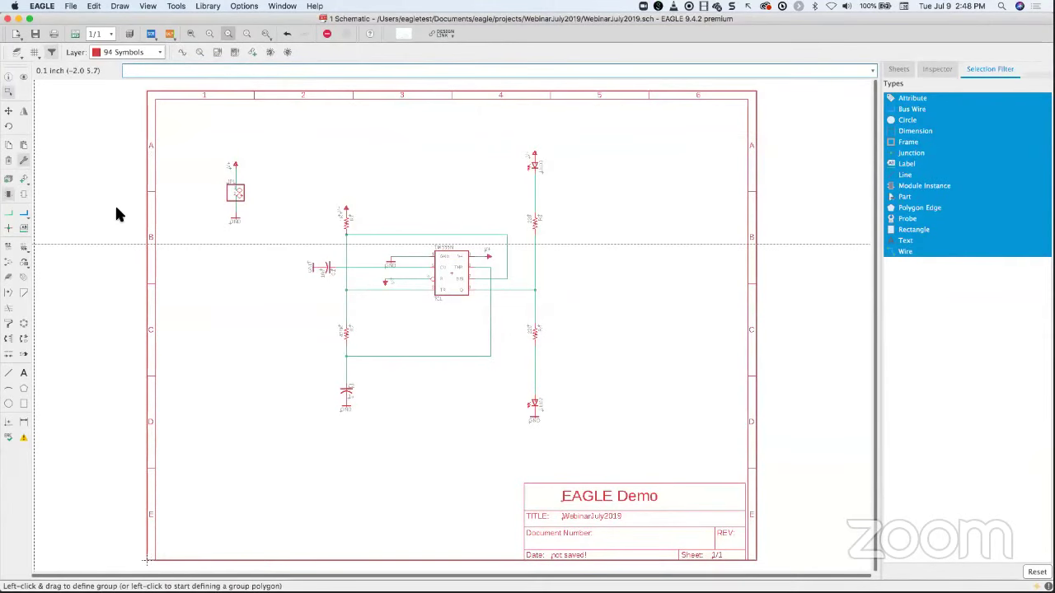
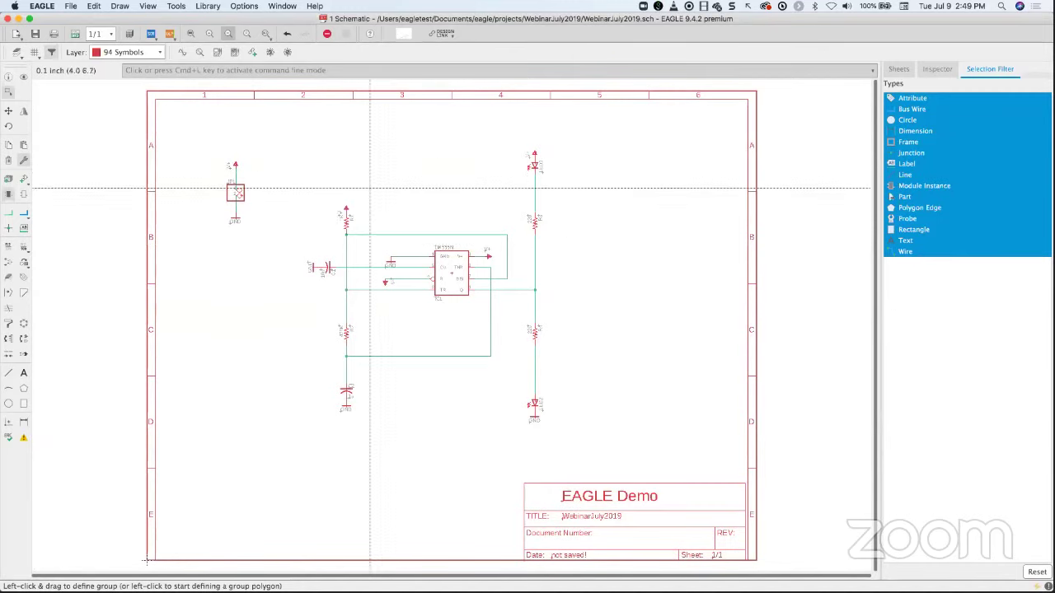
- Zoom in and frame R1, C1 and the LM555N timer on the 555 schematic
scroll(370, 188, up, 5)
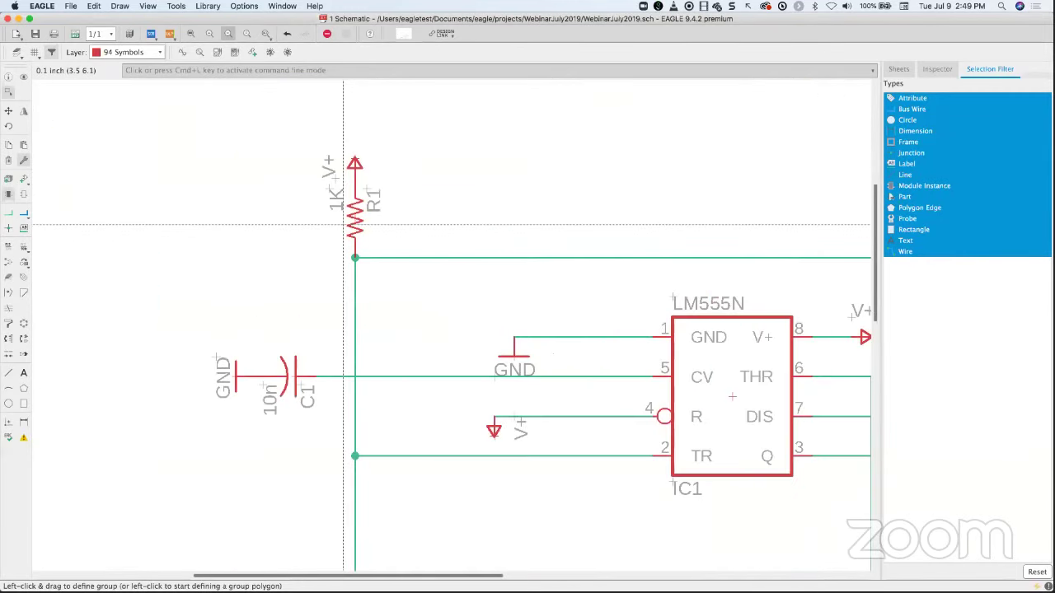
middle_drag(344, 224, 339, 230)
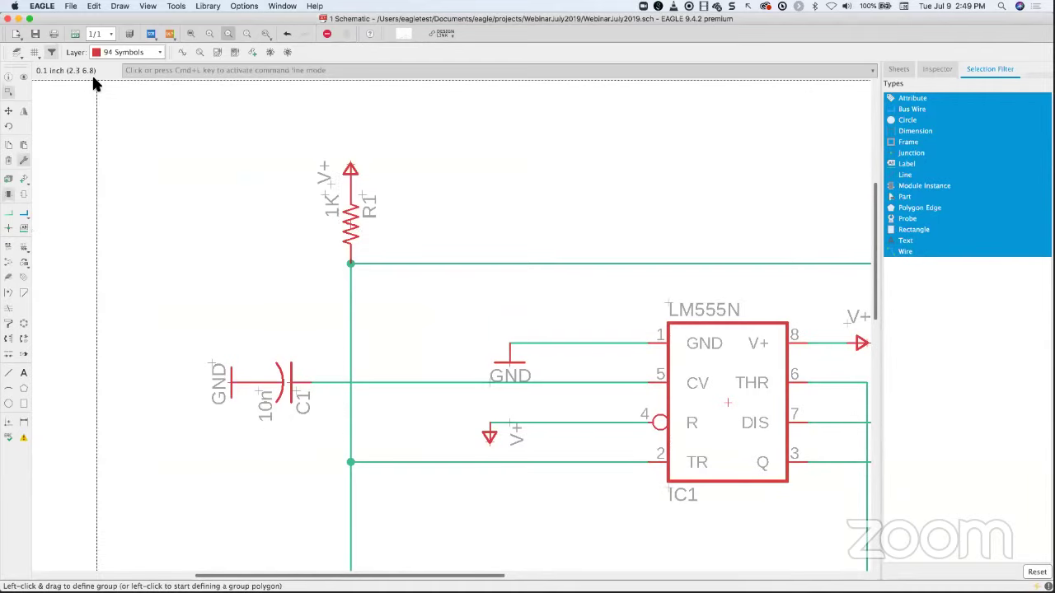
- In Layer Settings, toggle the Pins layer visibility on and off, then confirm with OK
click(14, 53)
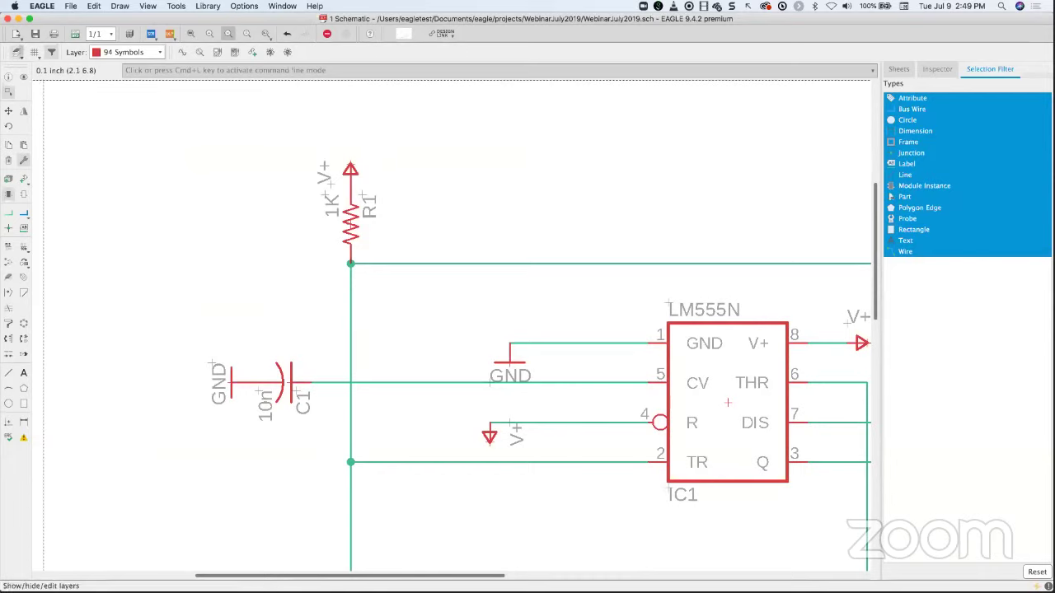
click(15, 54)
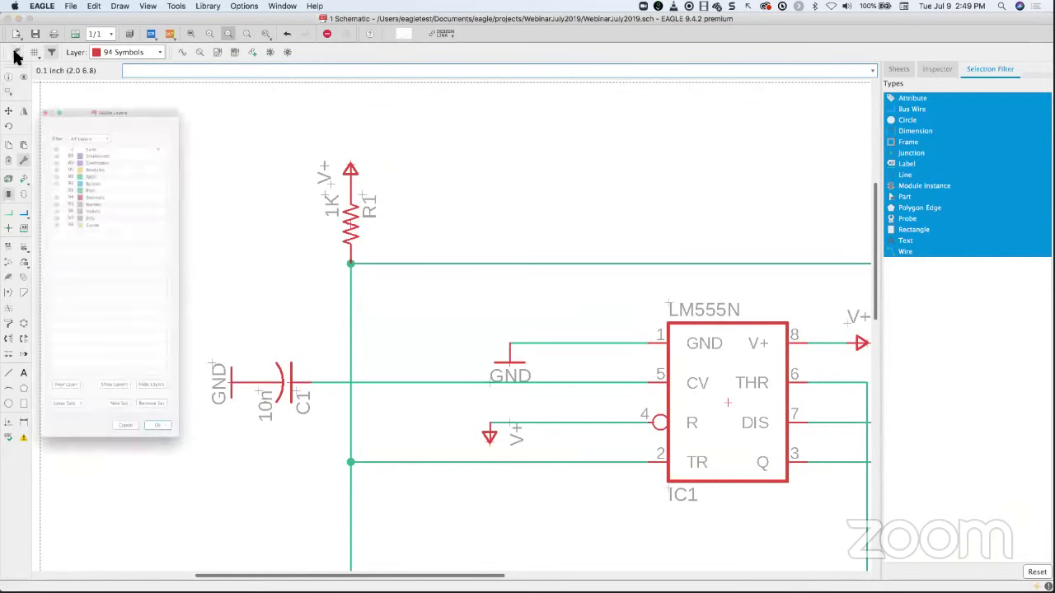
drag(64, 15, 113, 36)
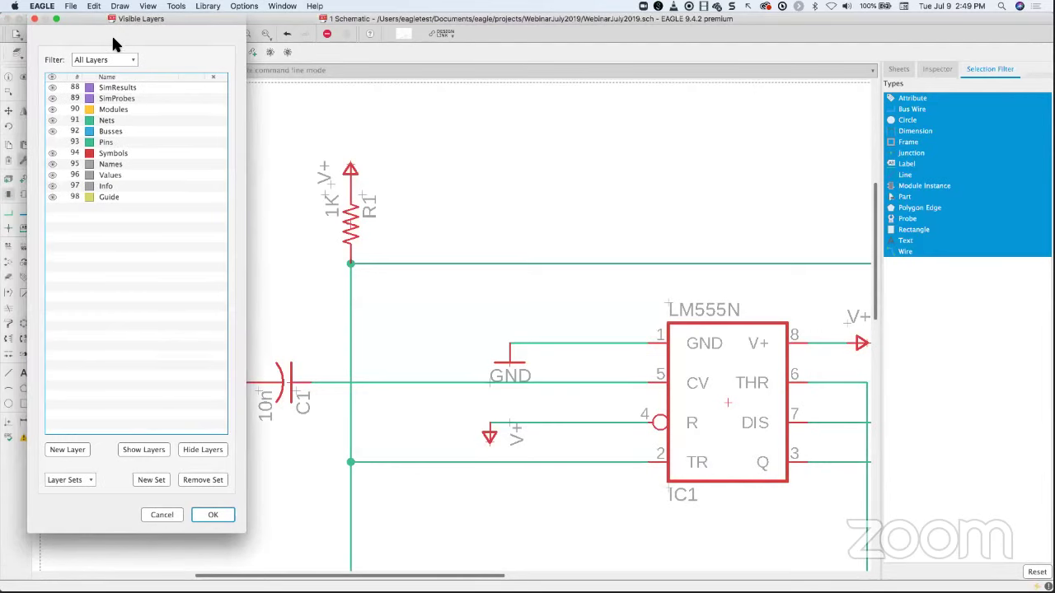
click(52, 144)
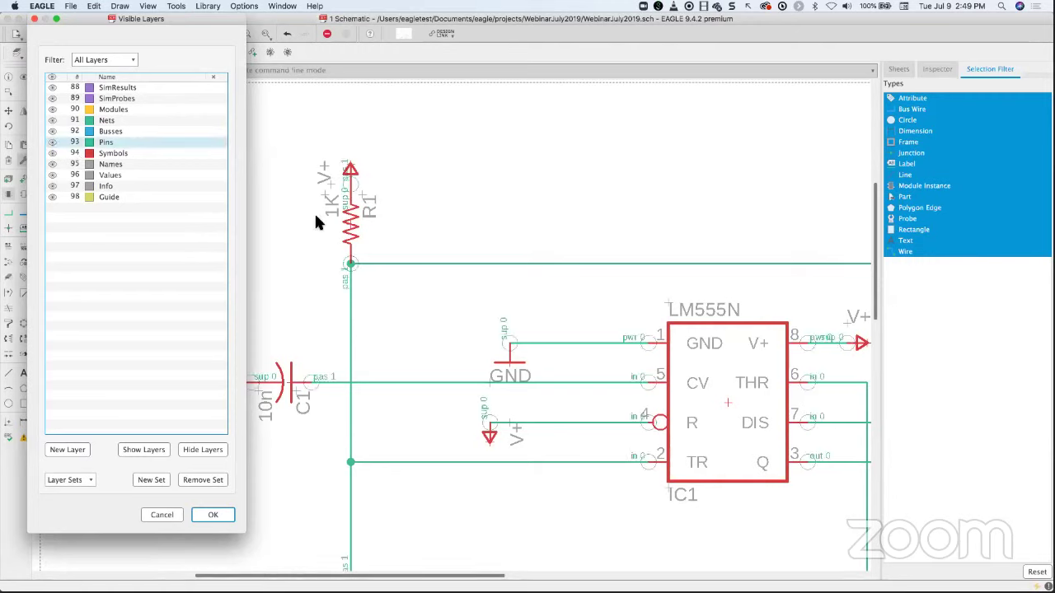
click(52, 143)
click(52, 144)
click(52, 144)
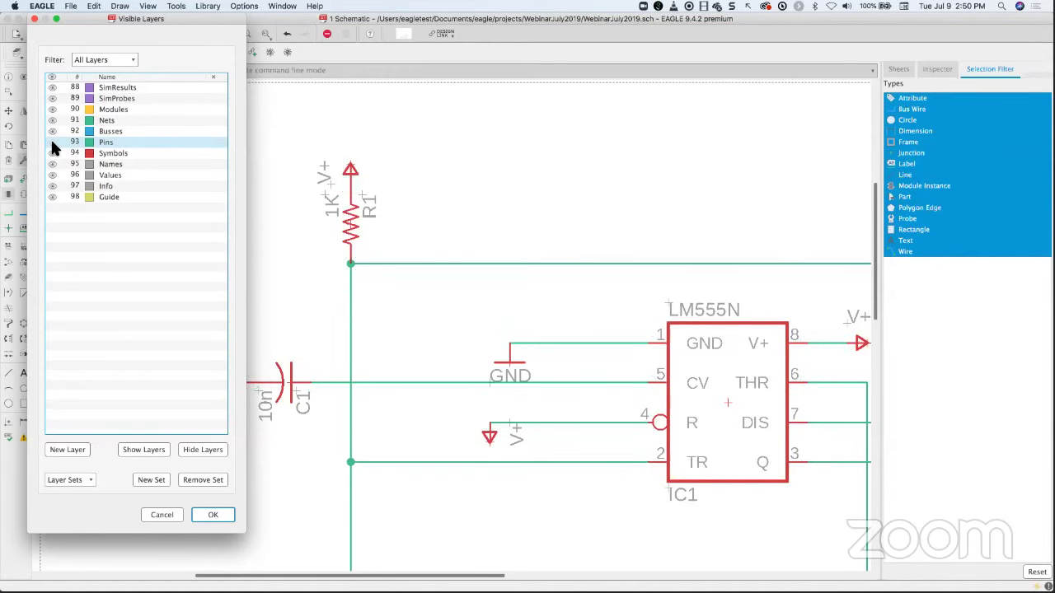
click(52, 144)
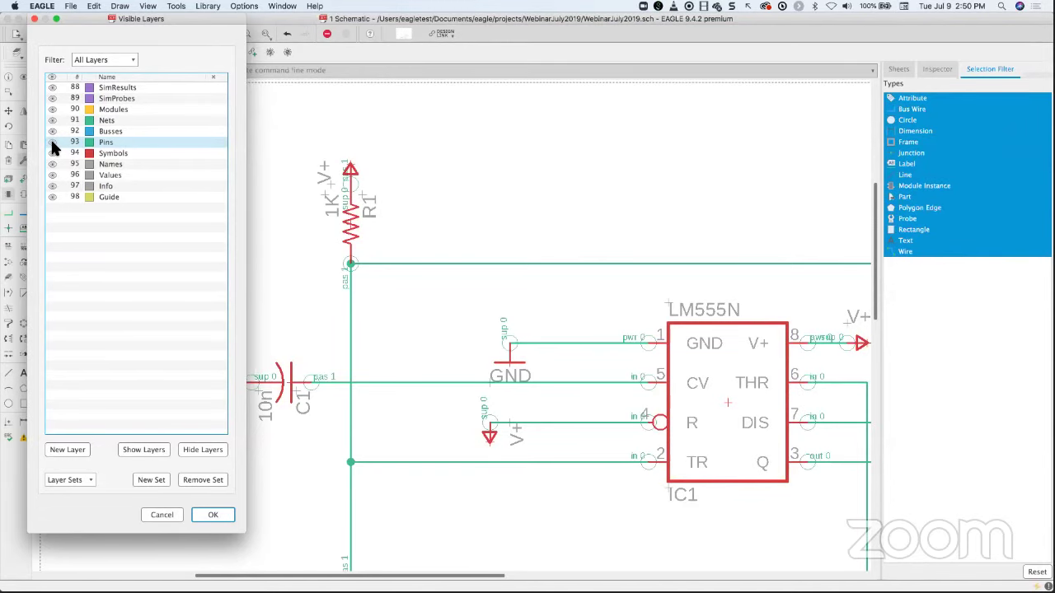
click(213, 514)
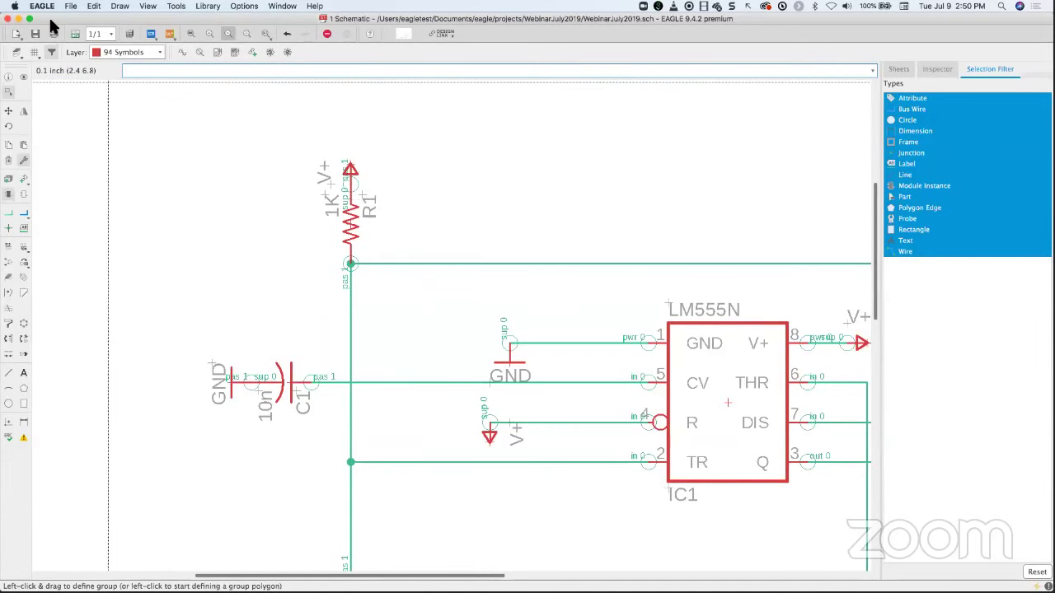
- Reopen Layer Settings and hide layer 93 Pins
click(16, 52)
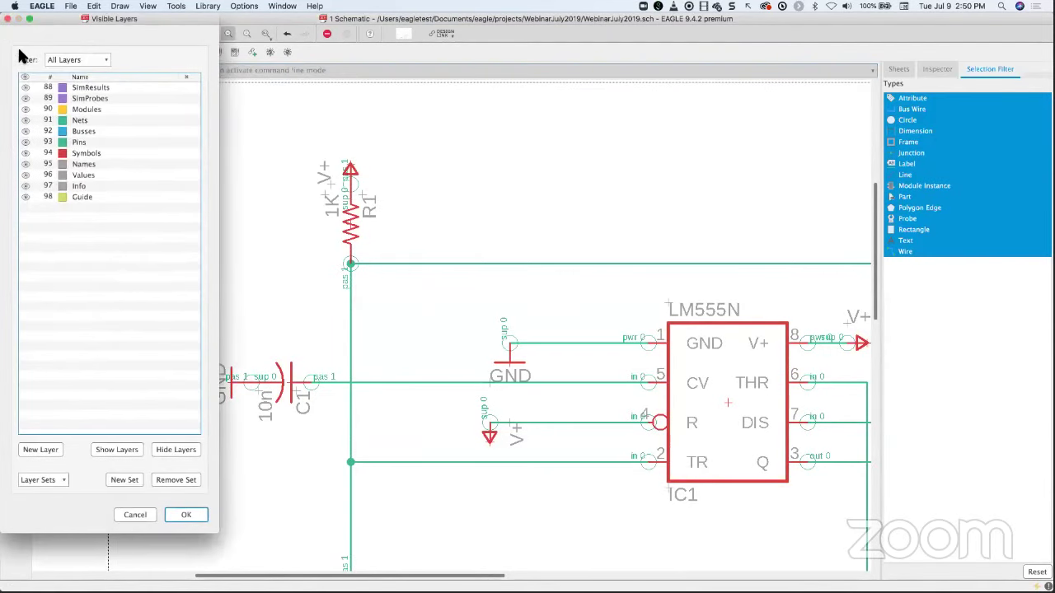
click(49, 143)
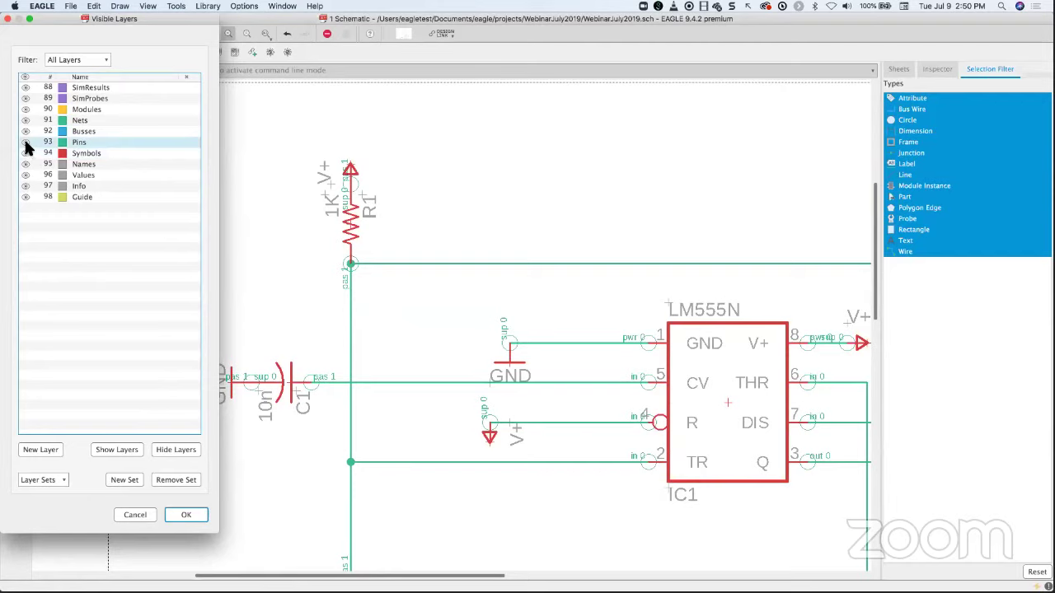
click(25, 142)
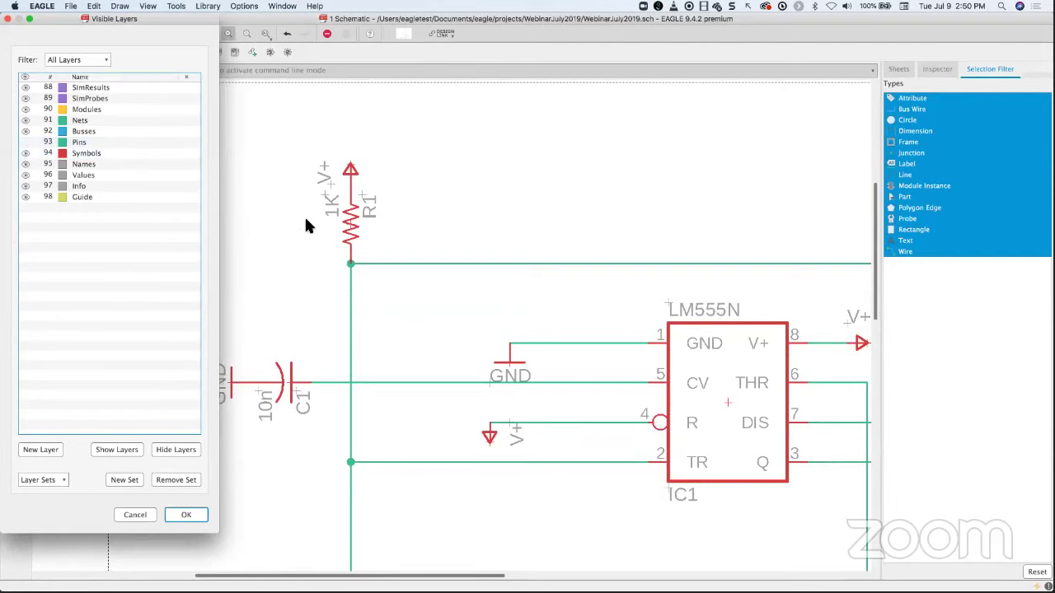
- Accept the layer settings, dismiss the Options menu unused, and zoom in on C1, R1 and LM555
click(186, 514)
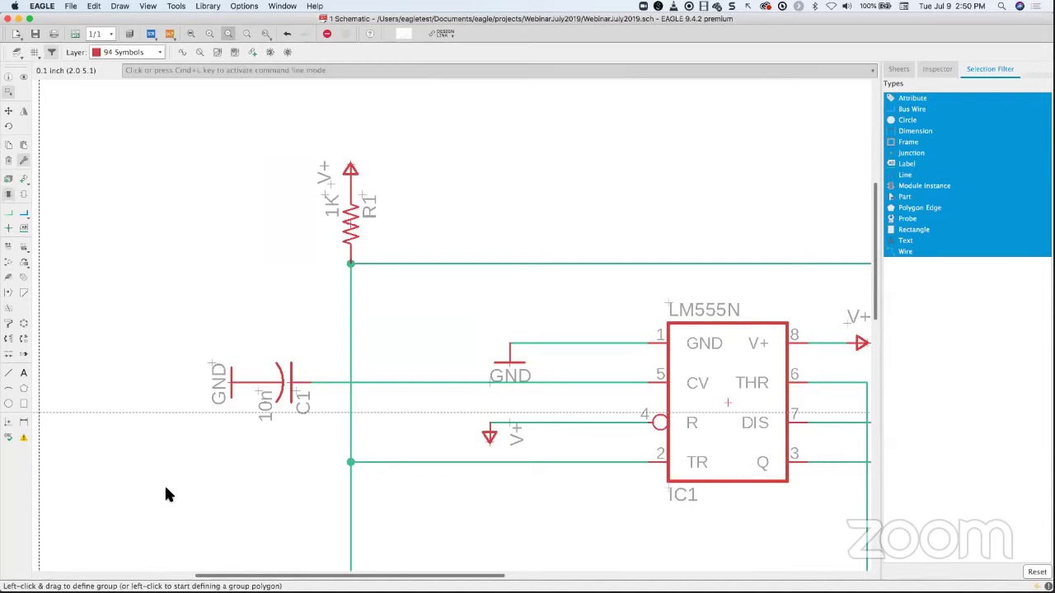
click(243, 7)
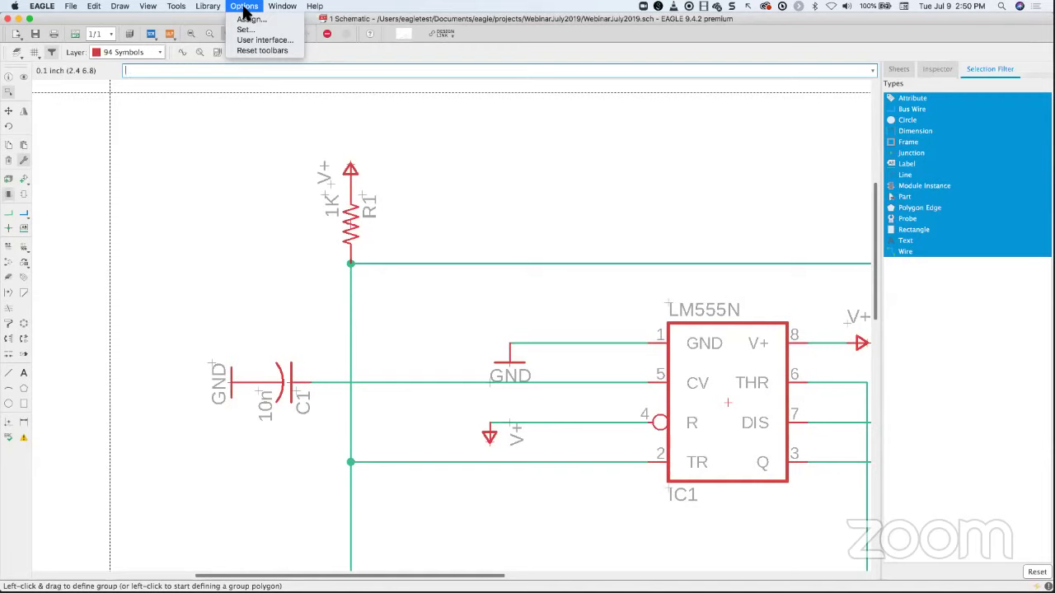
key(Escape)
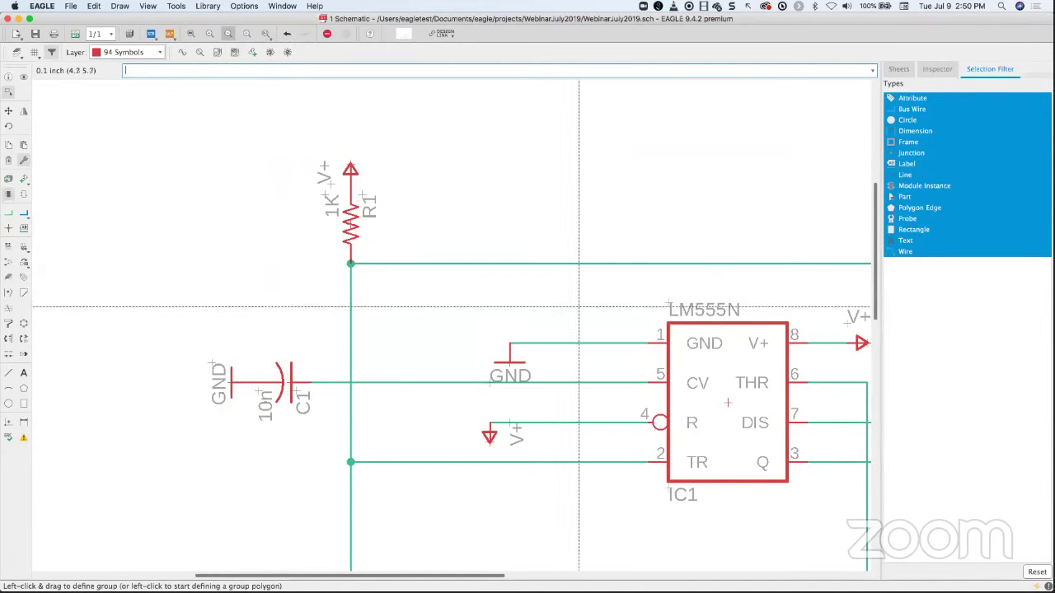
scroll(467, 387, up, 2)
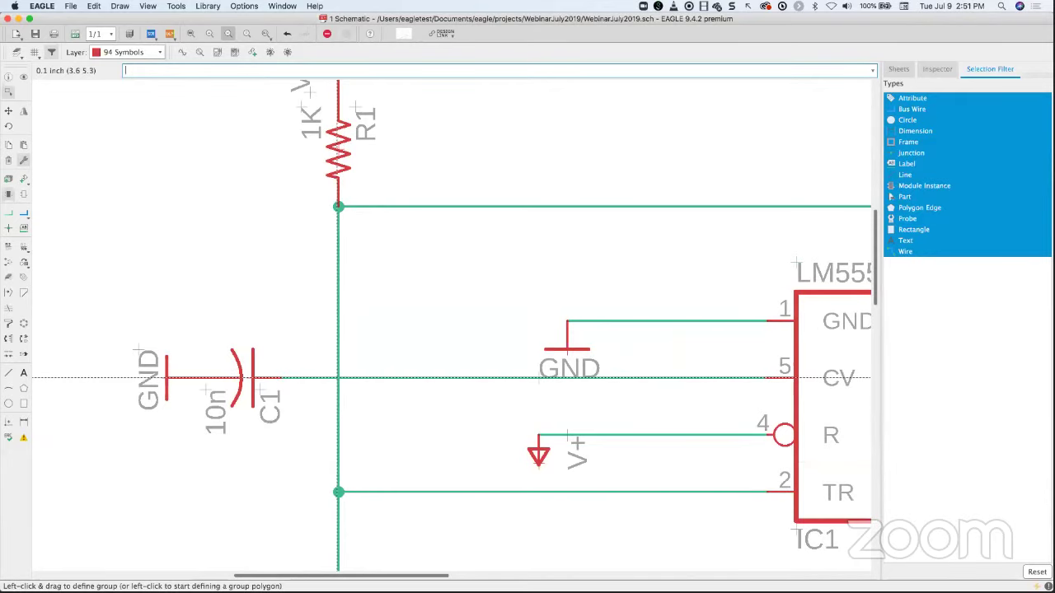
- Start the Junction tool and cancel it without placing any junction
click(9, 231)
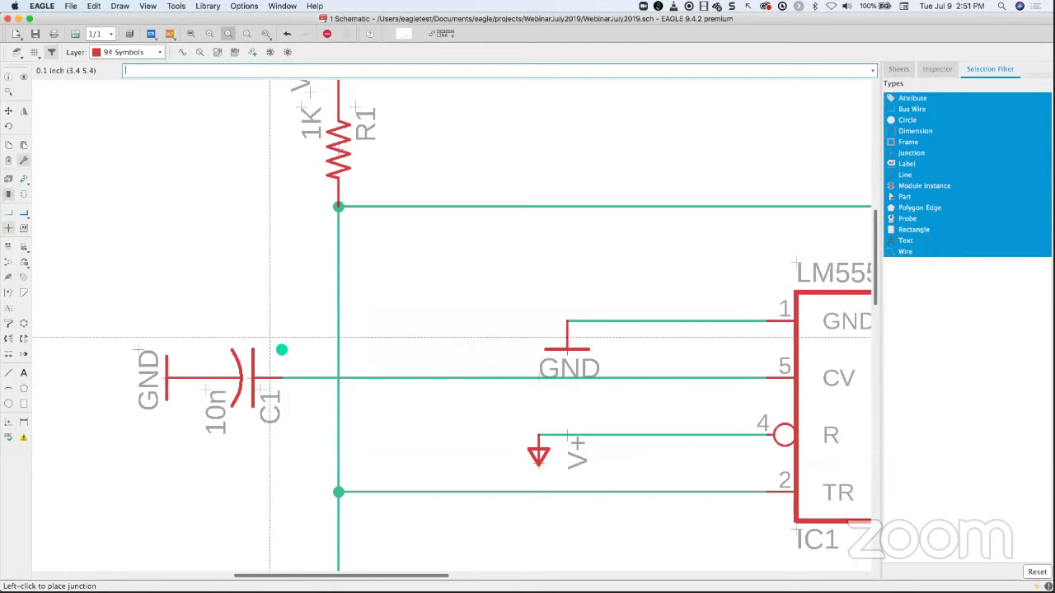
key(Escape)
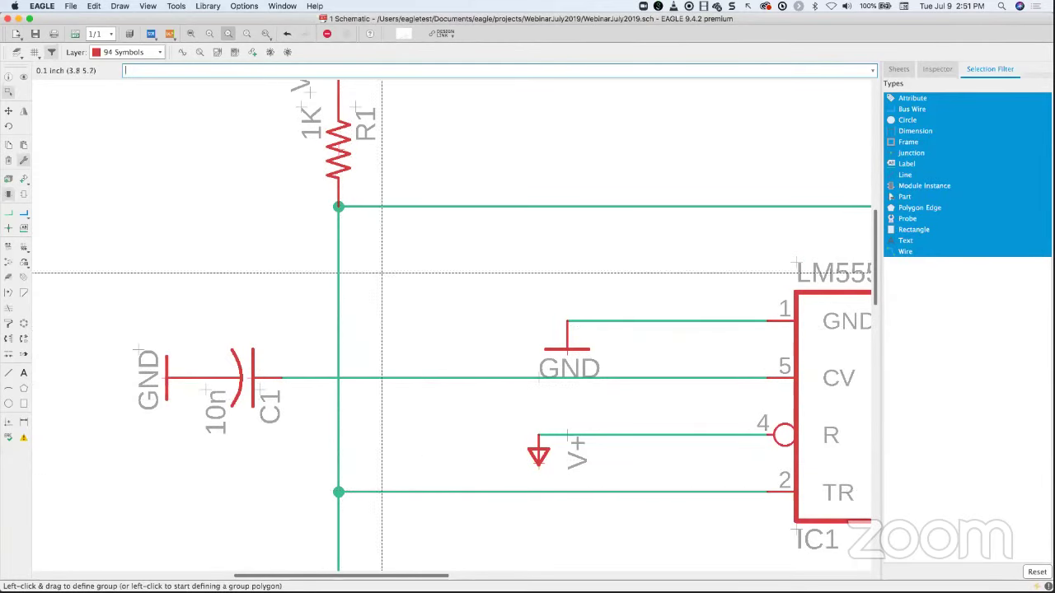
- Open Options > Set, view the Misc settings, and close without applying
click(244, 7)
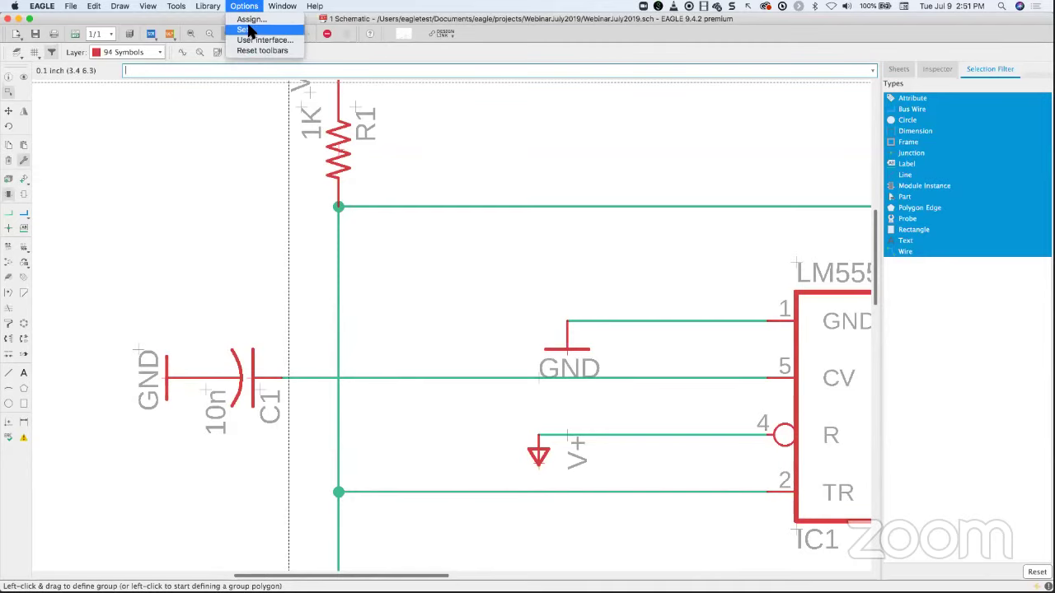
click(247, 31)
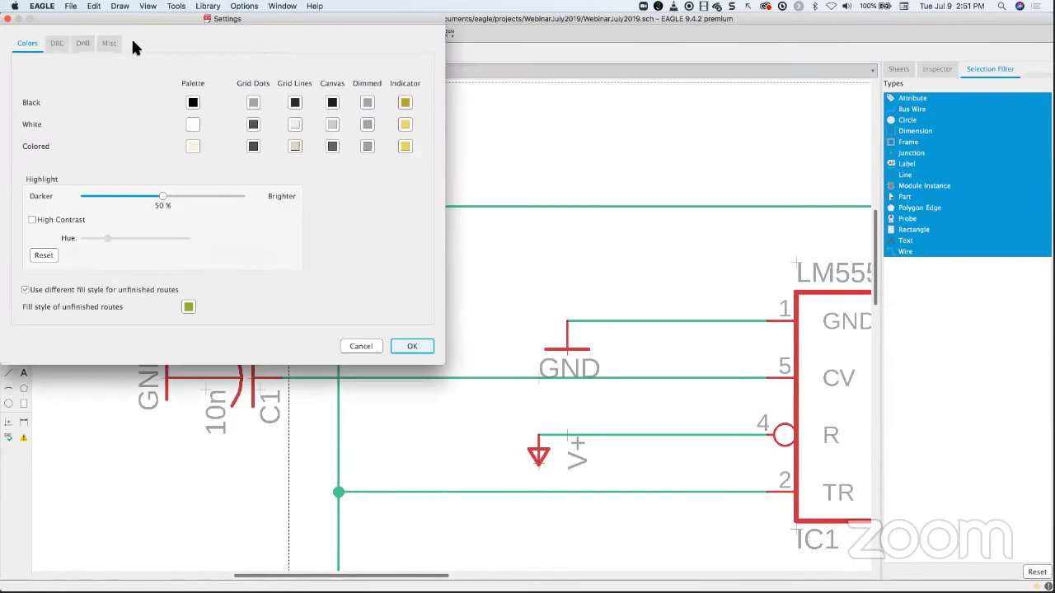
click(110, 44)
drag(129, 18, 203, 51)
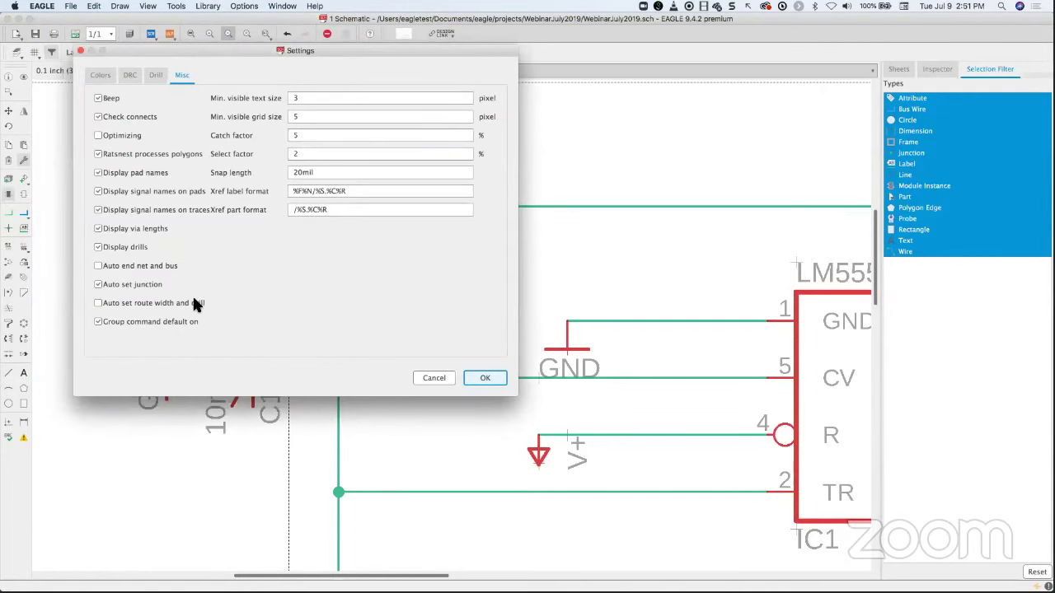
click(81, 50)
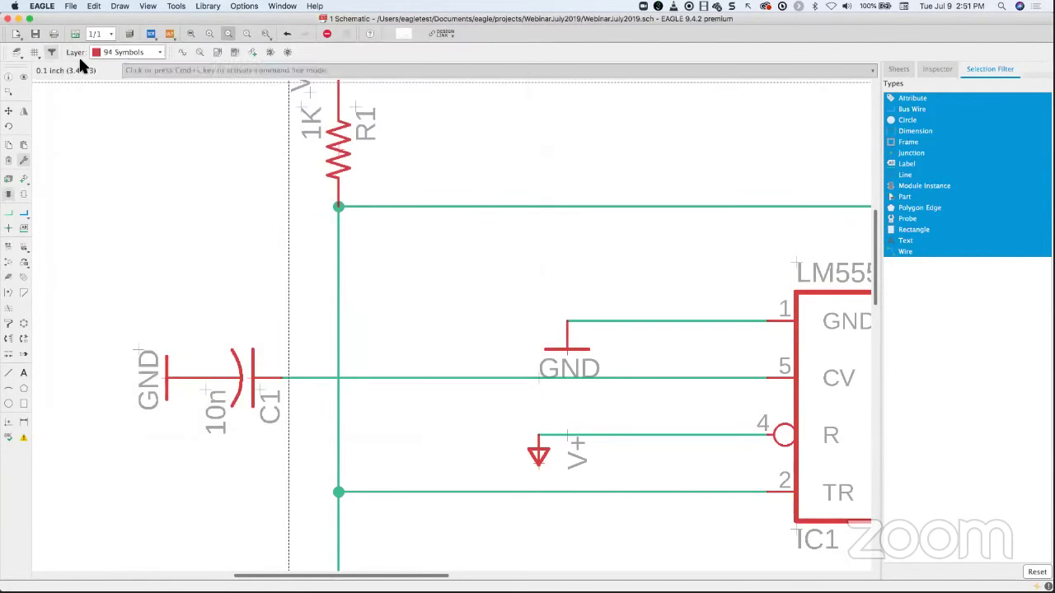
- Reopen the Misc settings and confirm them with Auto set junction enabled
click(244, 6)
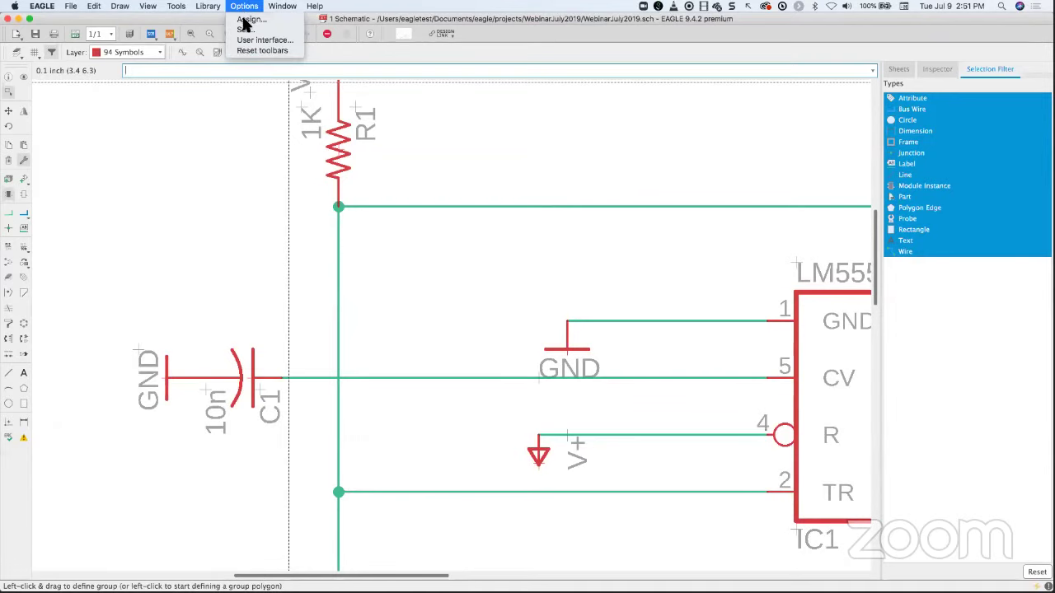
click(245, 31)
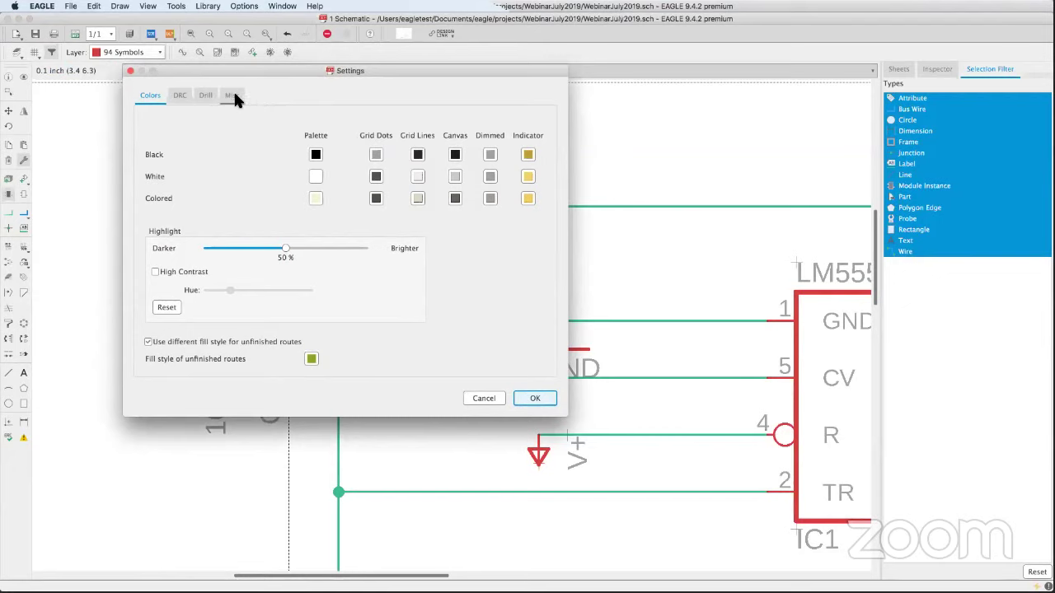
click(234, 95)
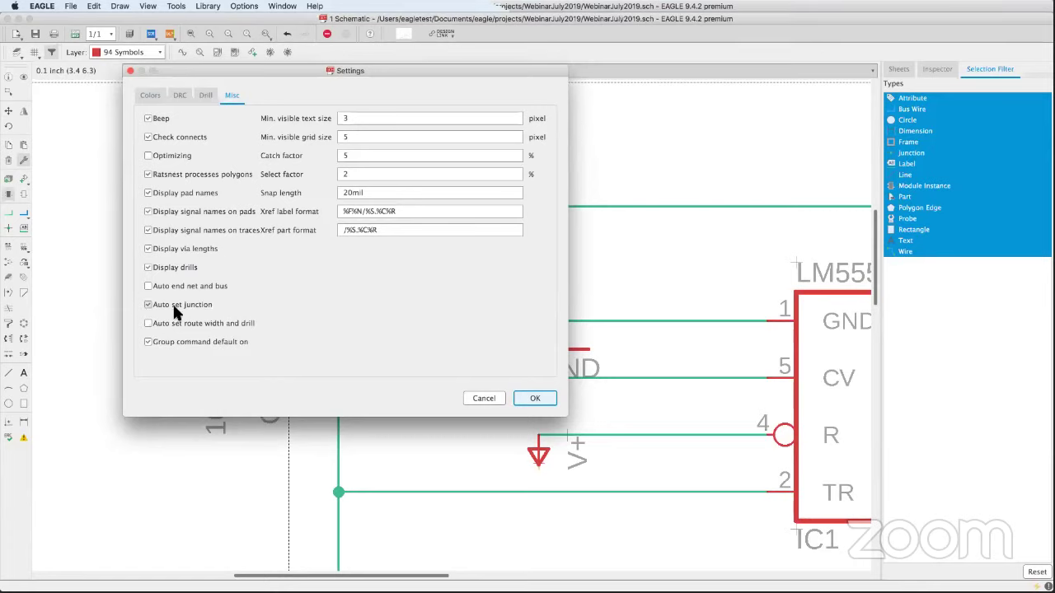
click(536, 398)
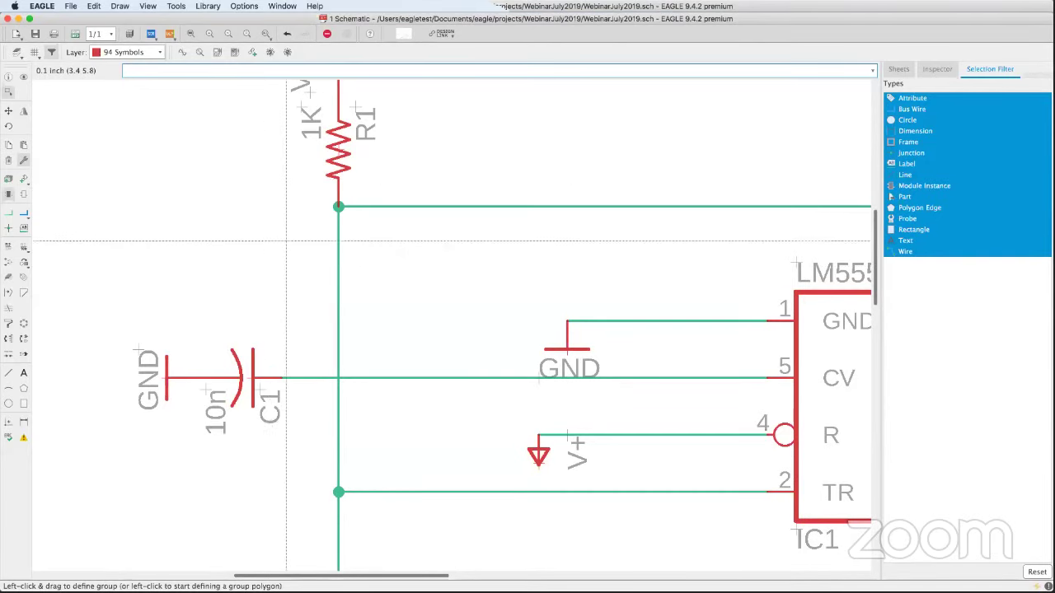
click(243, 7)
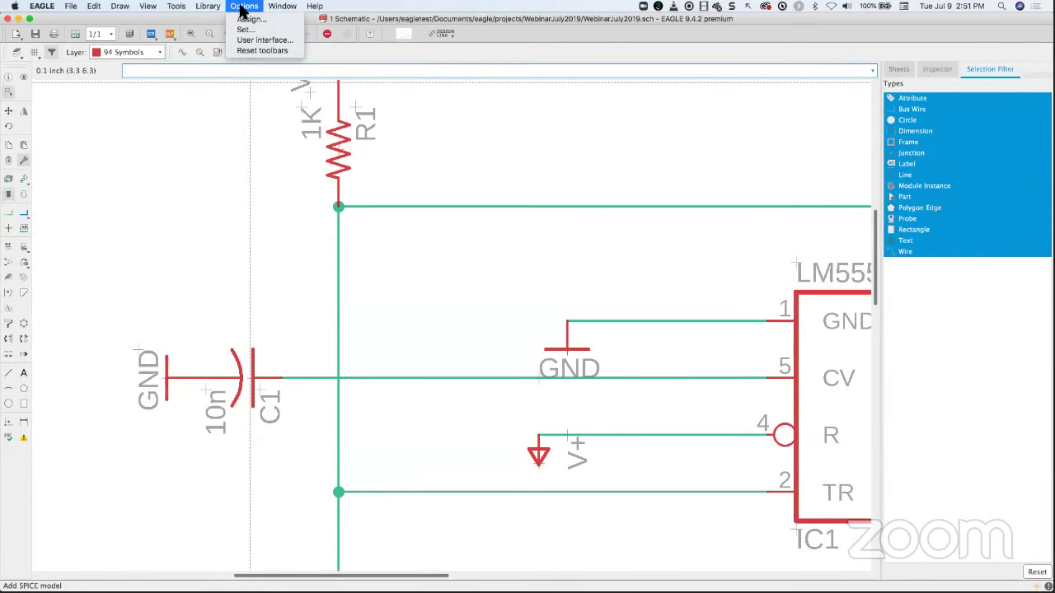
- Set the schematic cursor to Small in the User interface options and apply
click(272, 40)
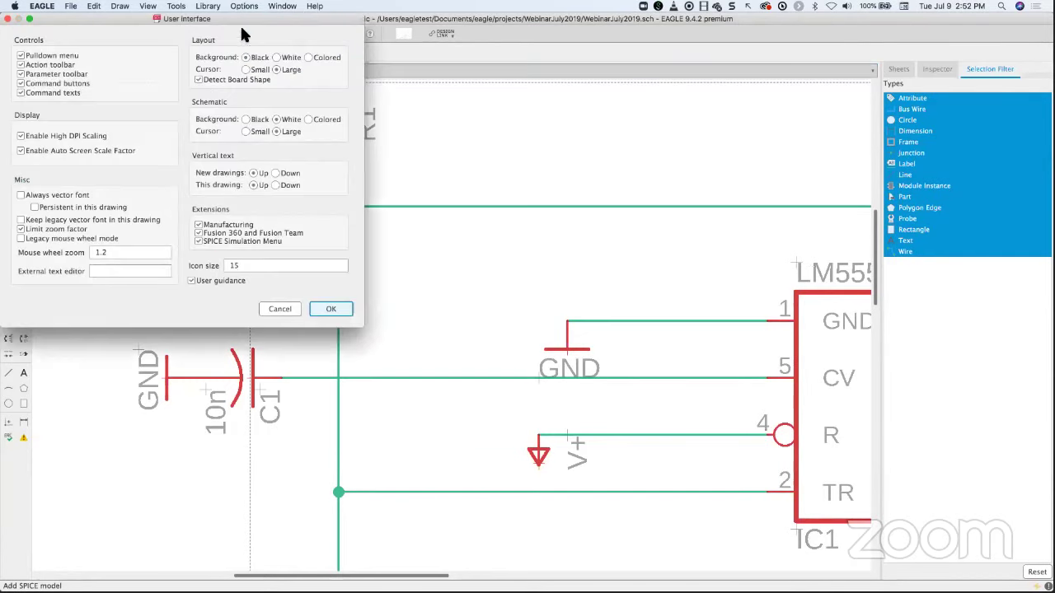
drag(223, 15, 329, 46)
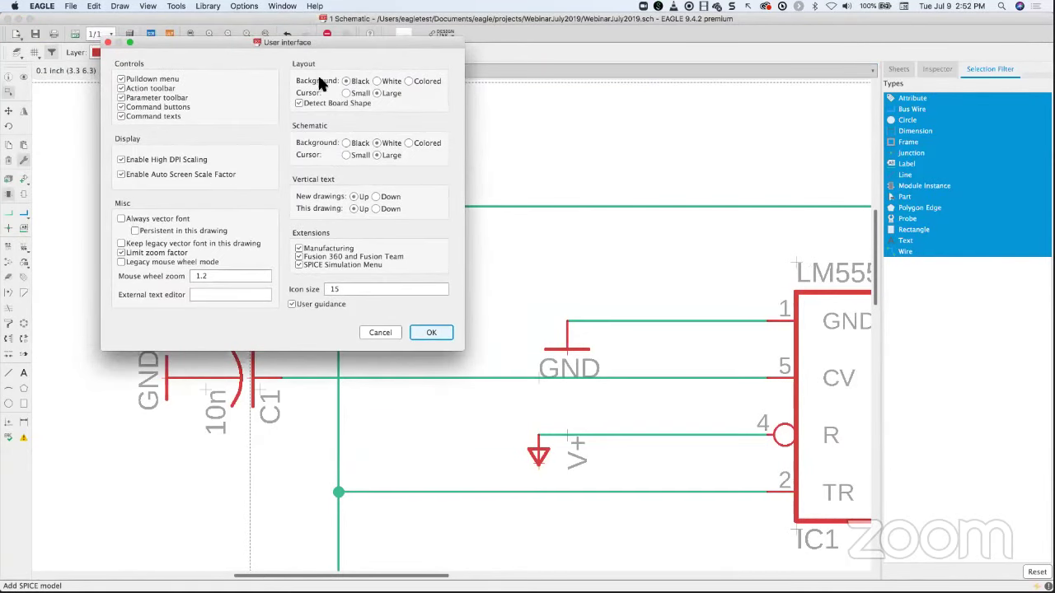
click(346, 155)
click(432, 332)
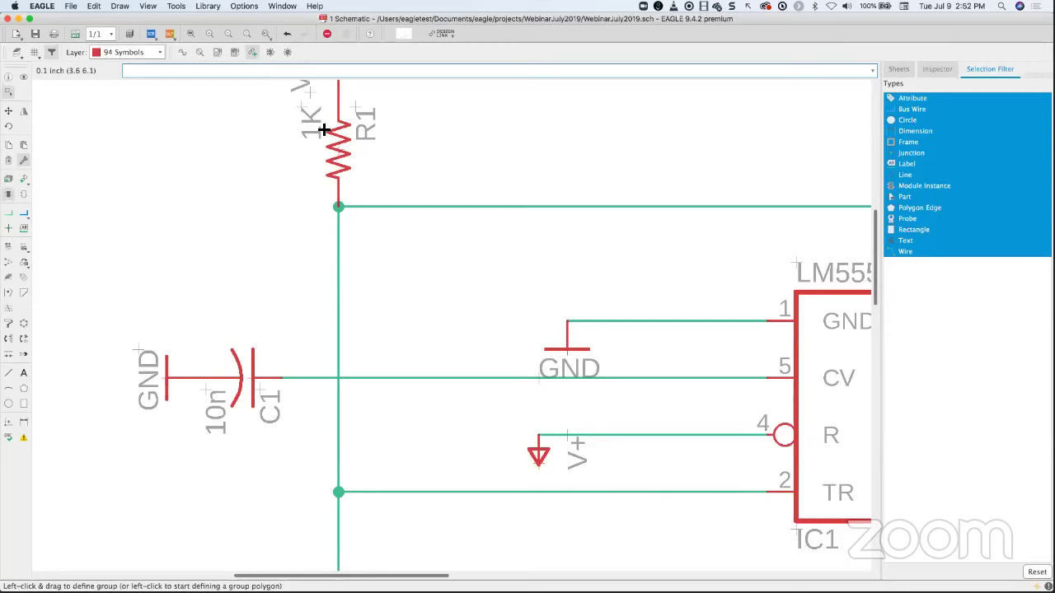
- Look over the Misc settings under Options > Set and close without changes
click(245, 6)
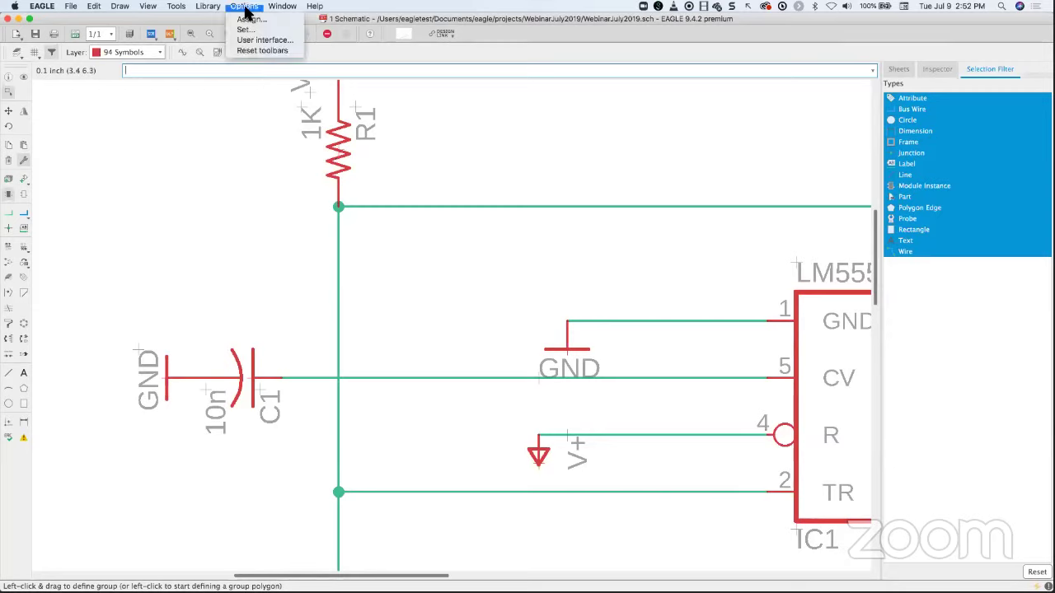
click(246, 31)
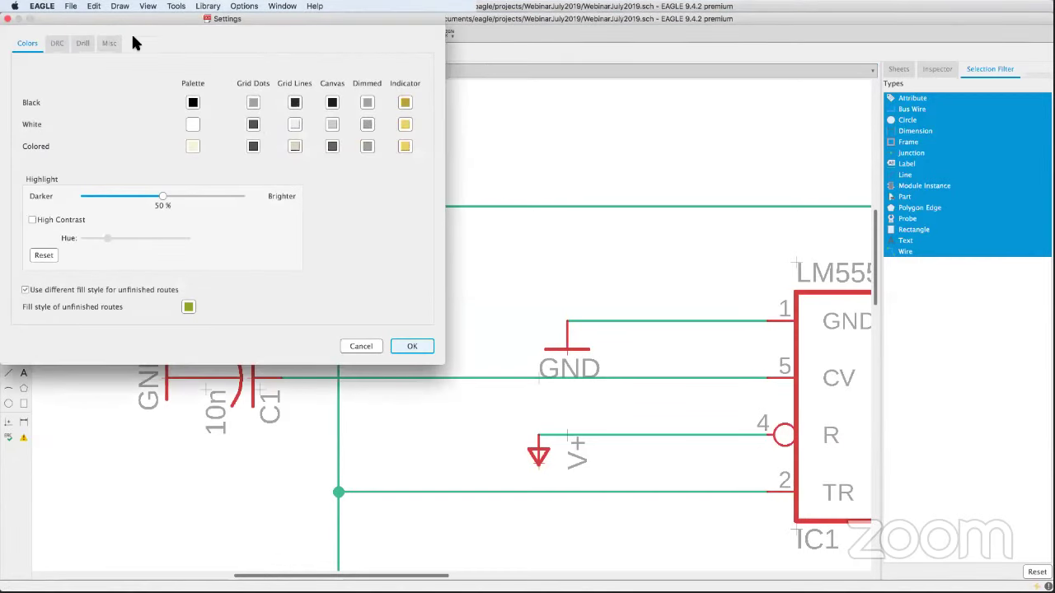
click(109, 43)
click(8, 18)
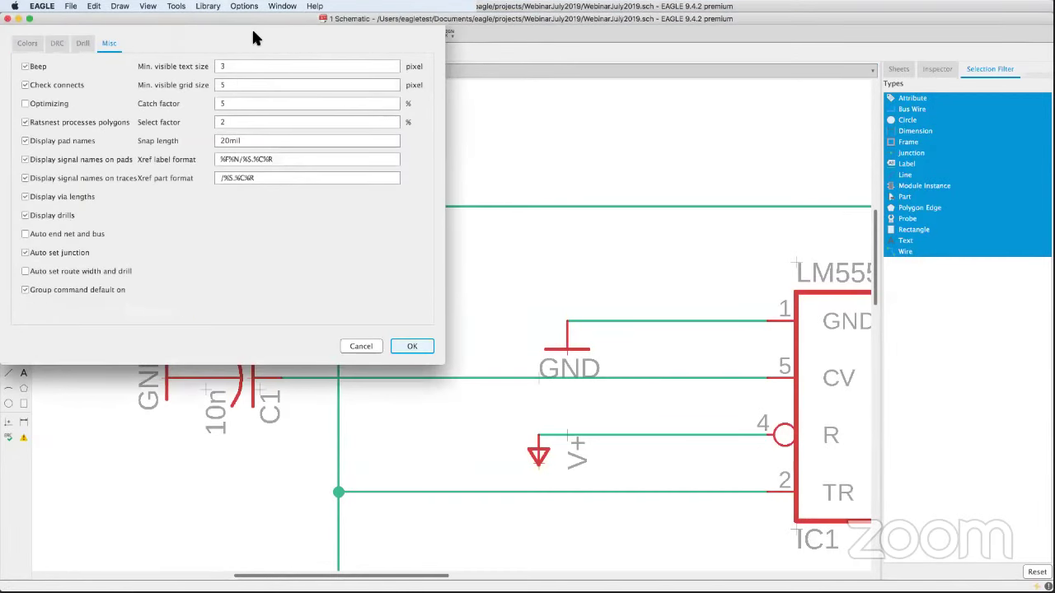
- Switch the schematic cursor back to Large in User interface options and confirm
click(243, 7)
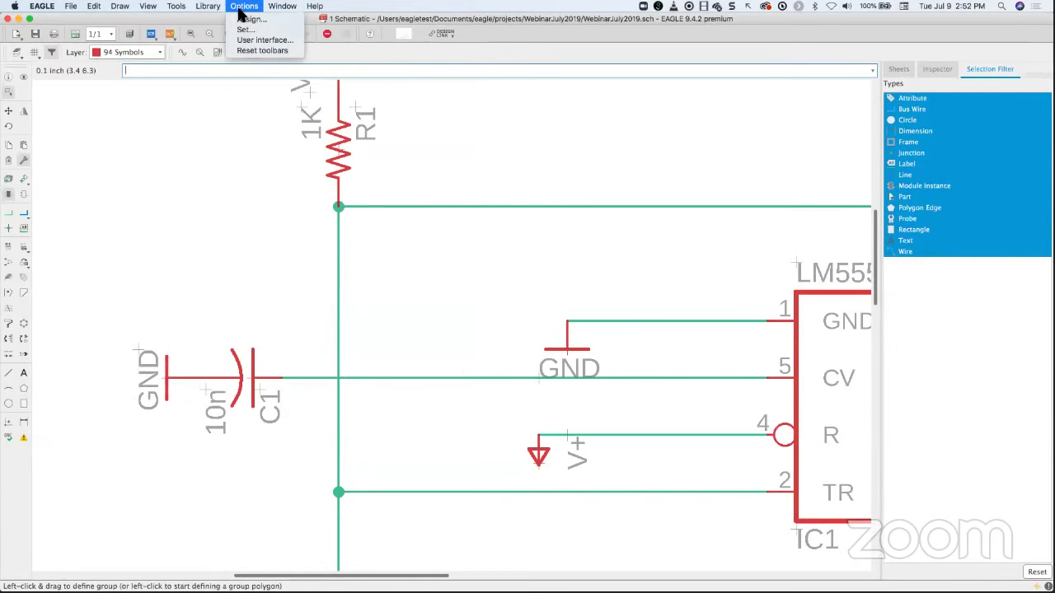
click(272, 43)
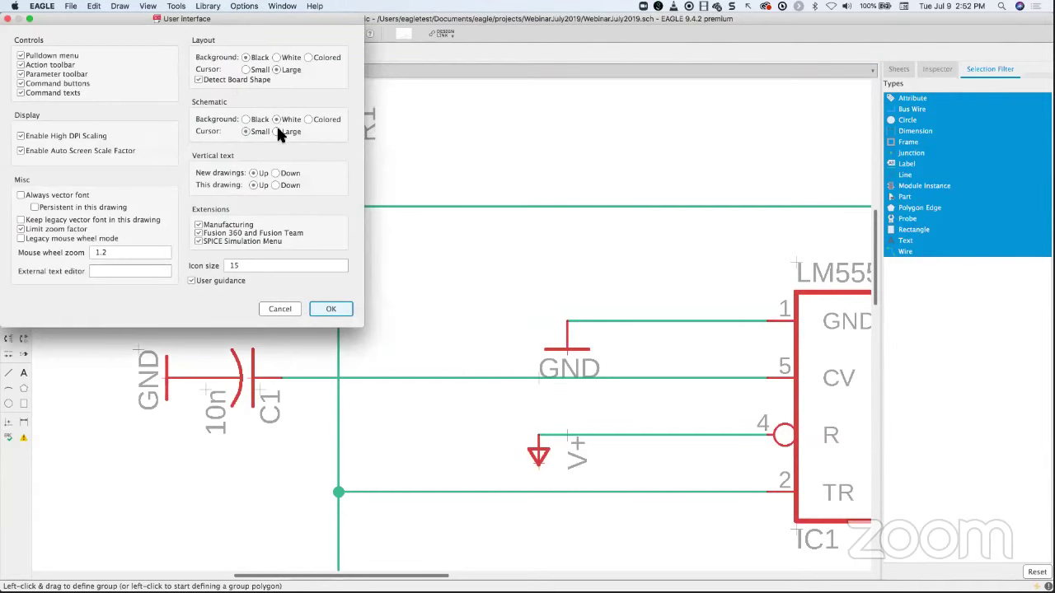
click(330, 308)
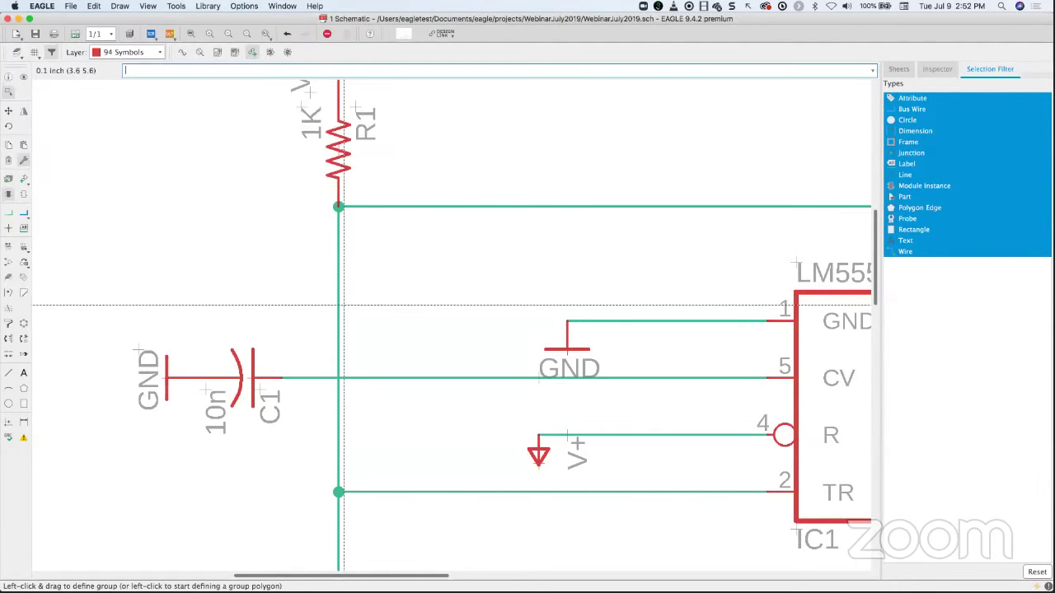
- Zoom out and pan to show the full 555 sheet with LEDs and header
scroll(430, 317, up, 2)
scroll(388, 305, down, 5)
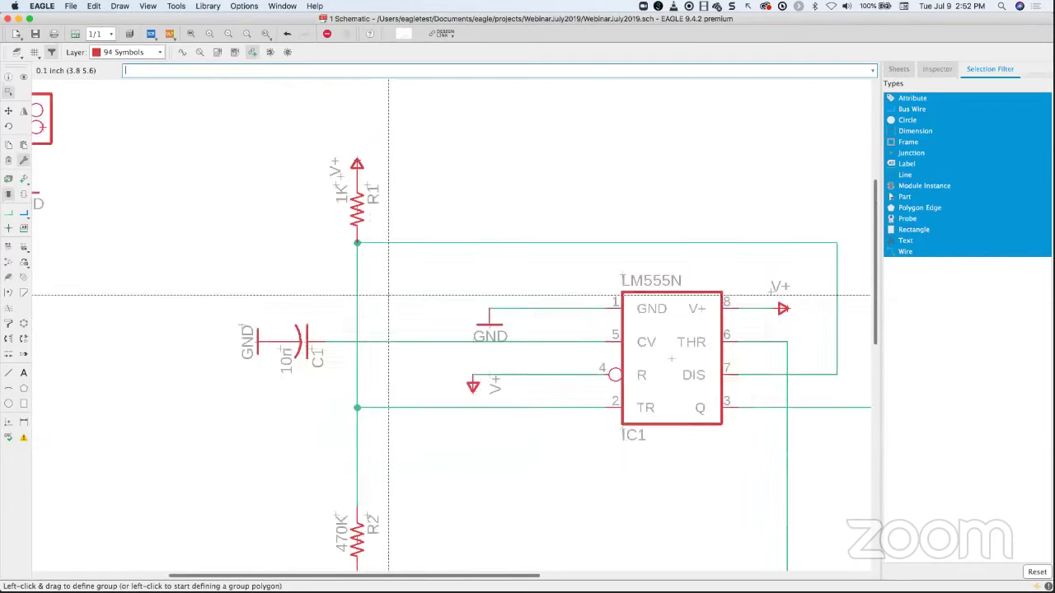
scroll(387, 294, down, 2)
middle_drag(384, 289, 330, 289)
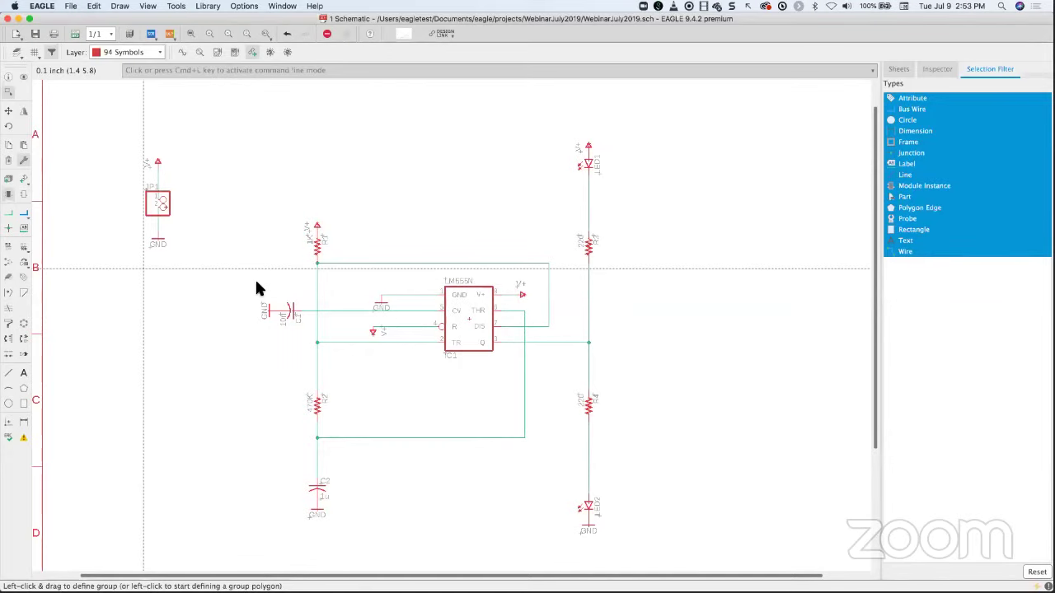
click(303, 71)
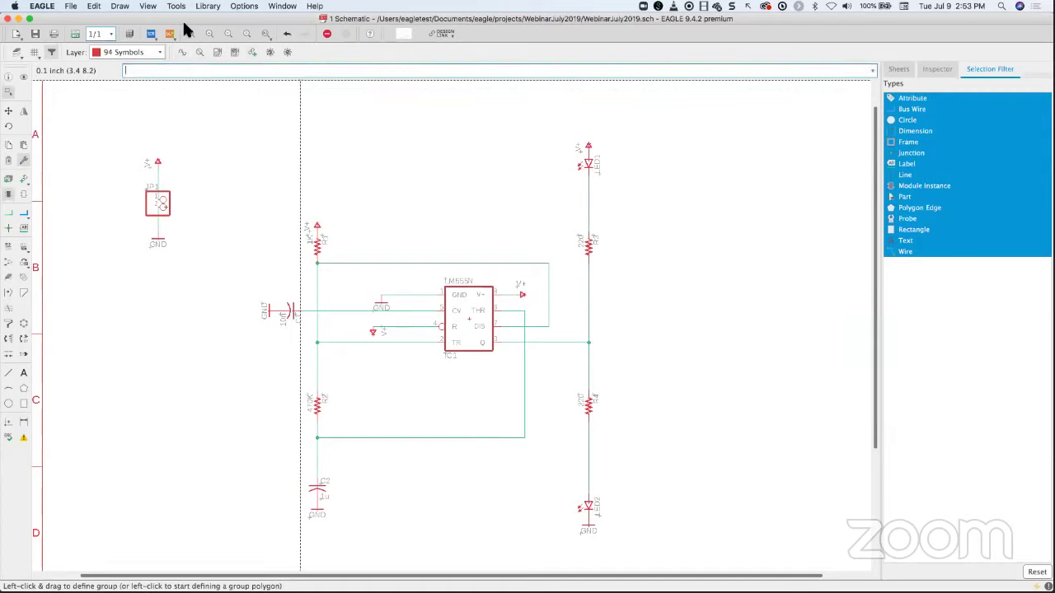
- Open the Library Manager's Available list and widen the window, Version and Author columns
click(207, 7)
click(208, 28)
drag(175, 20, 360, 60)
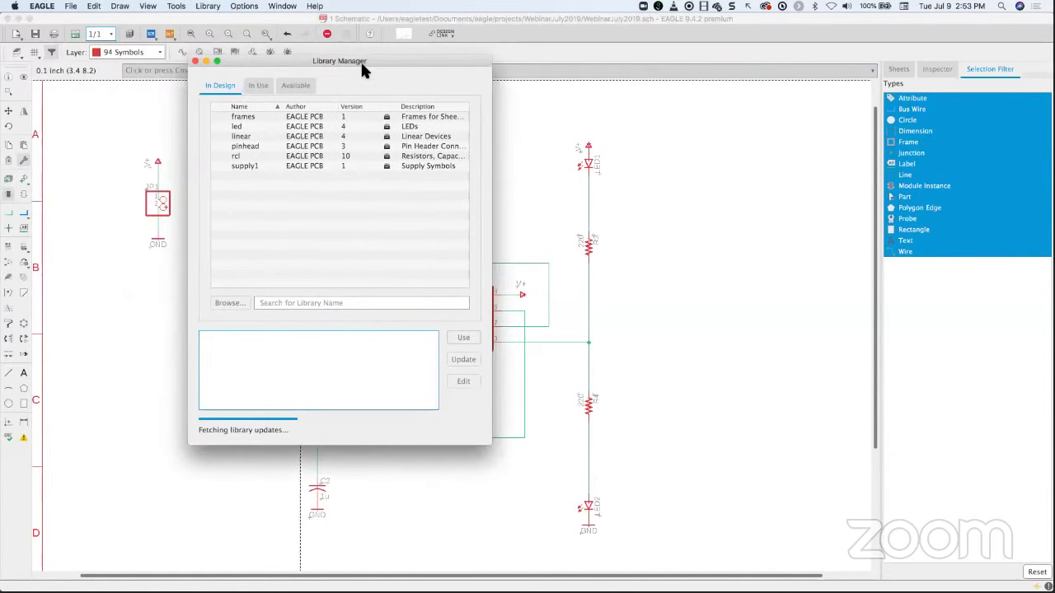
click(296, 87)
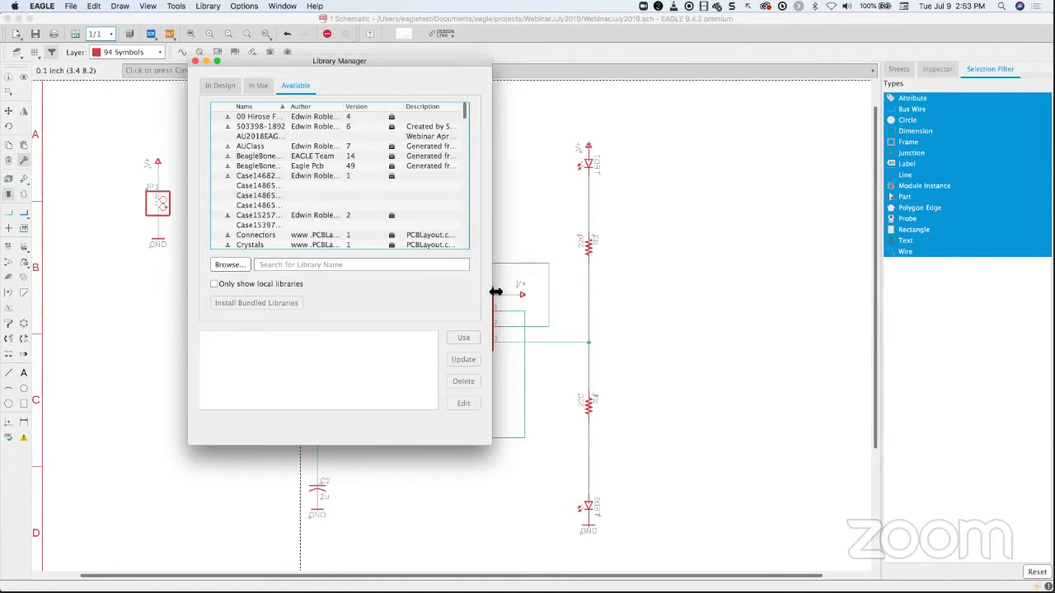
drag(492, 290, 711, 299)
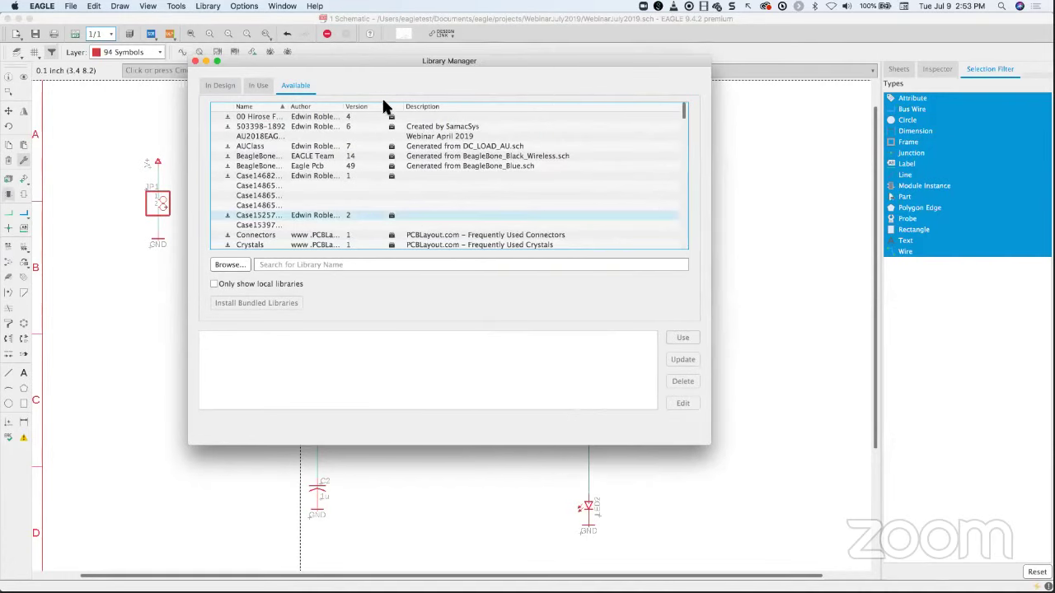
drag(387, 106, 435, 107)
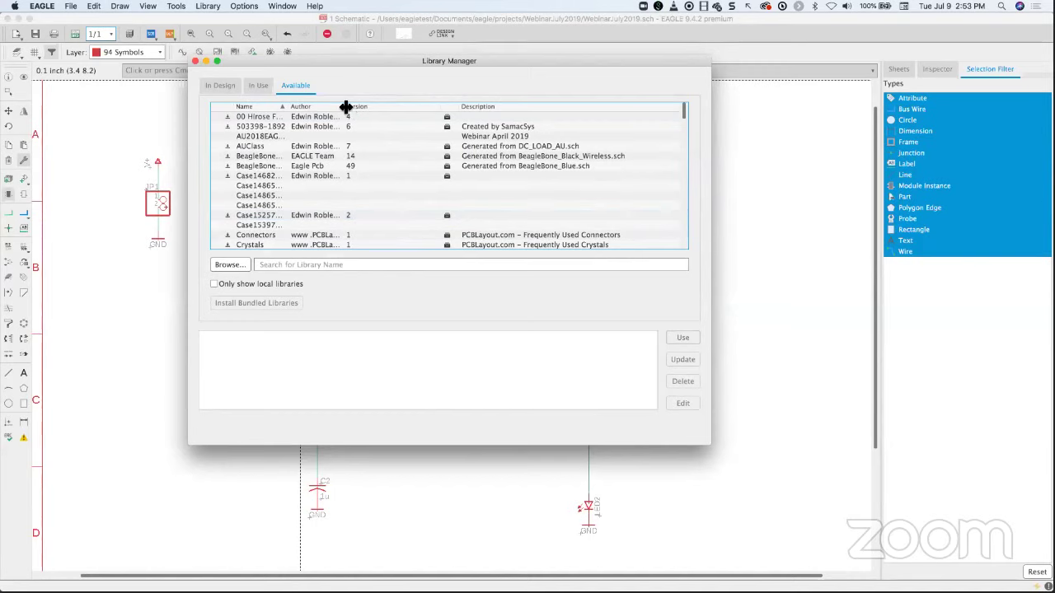
drag(346, 106, 463, 165)
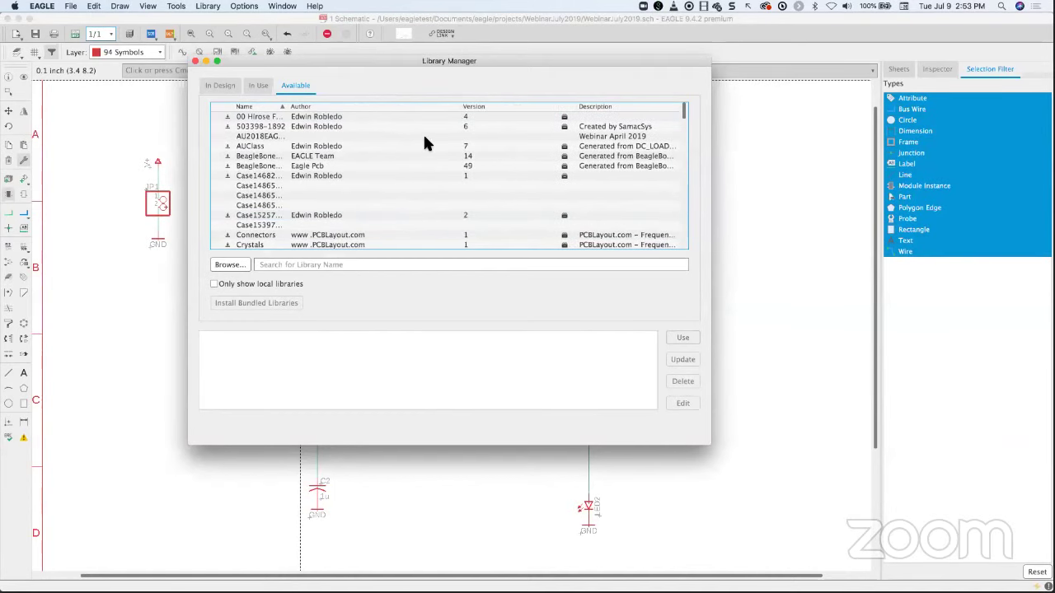
- Scroll down to select the SparkFun-Sensors library and widen the Name column
click(322, 236)
scroll(318, 214, down, 4)
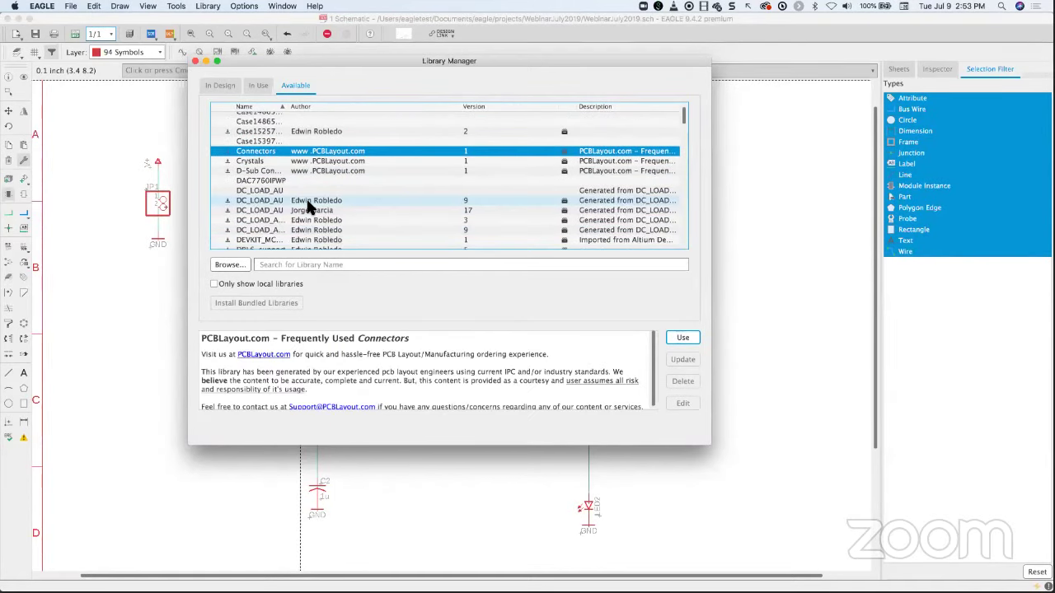
scroll(309, 208, down, 10)
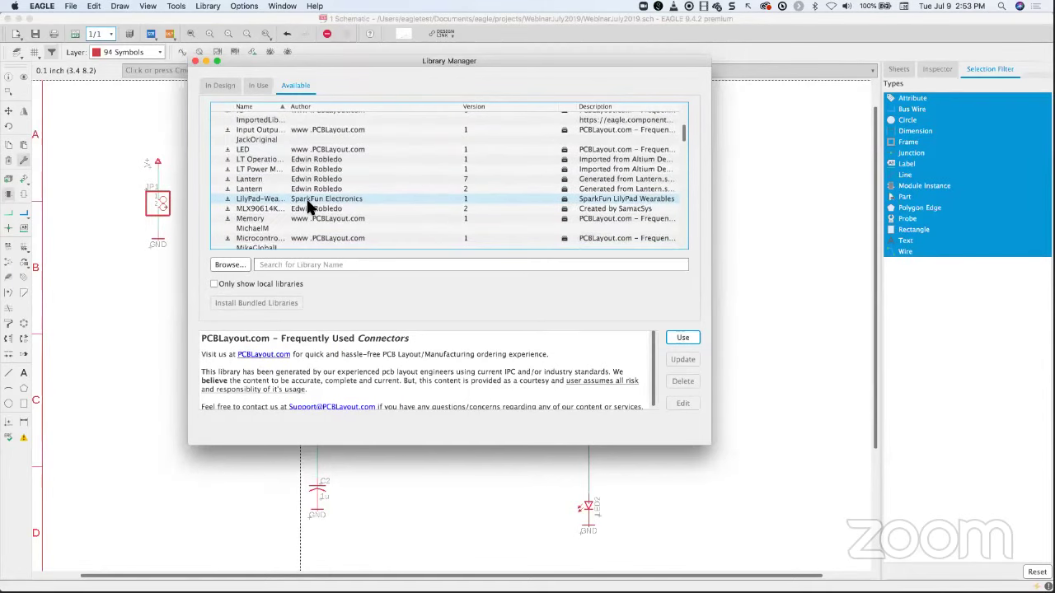
scroll(309, 206, down, 15)
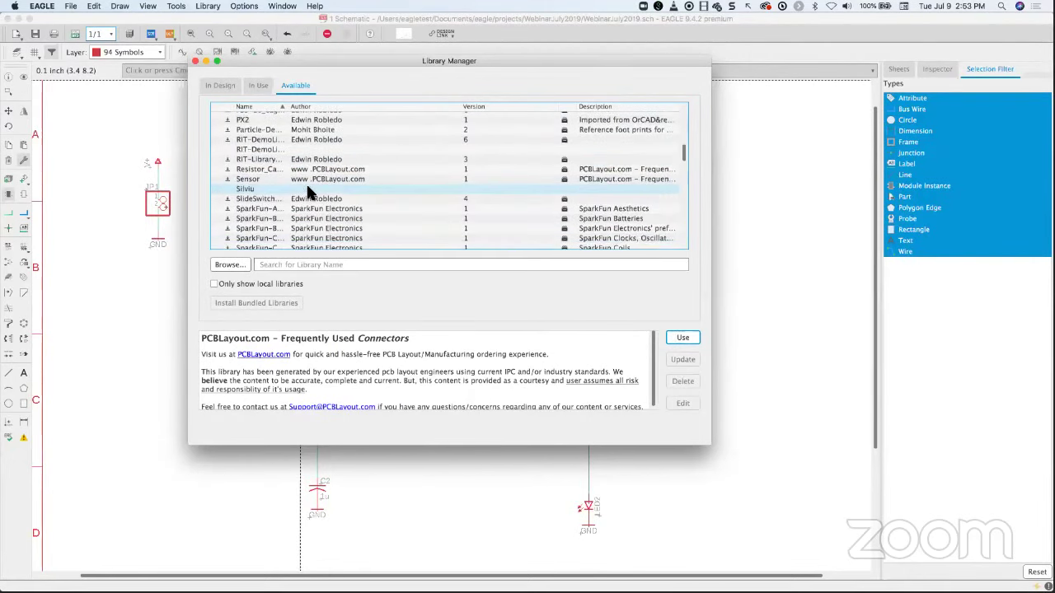
scroll(307, 191, down, 1)
scroll(308, 190, down, 10)
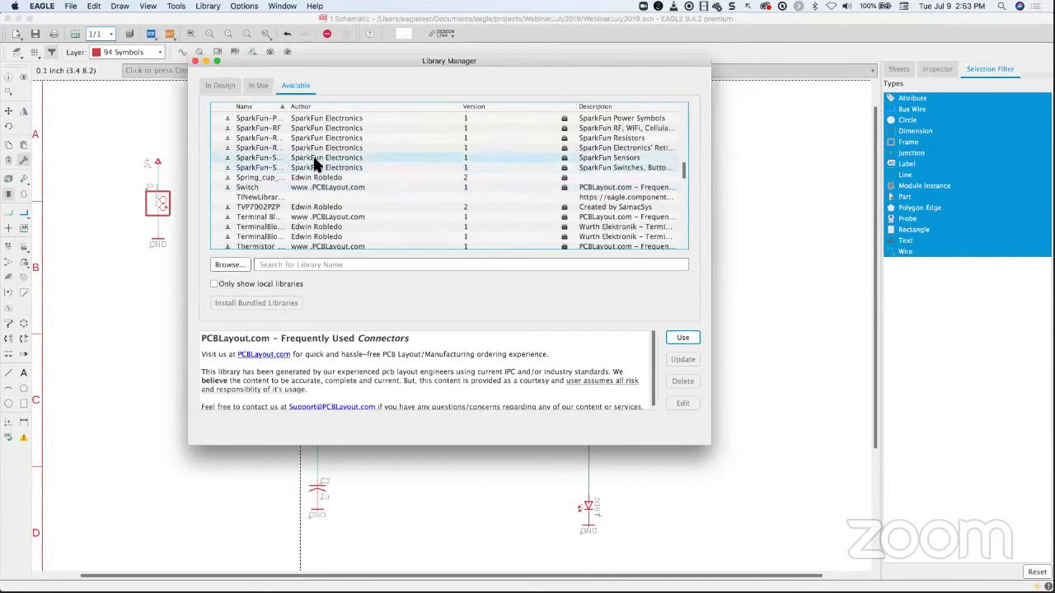
click(317, 159)
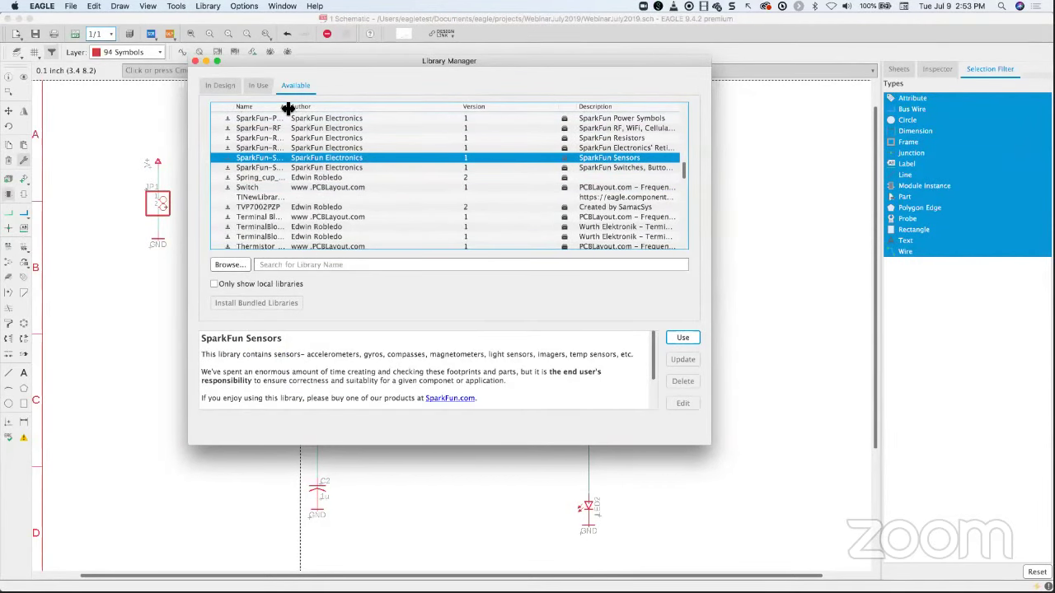
drag(288, 107, 353, 107)
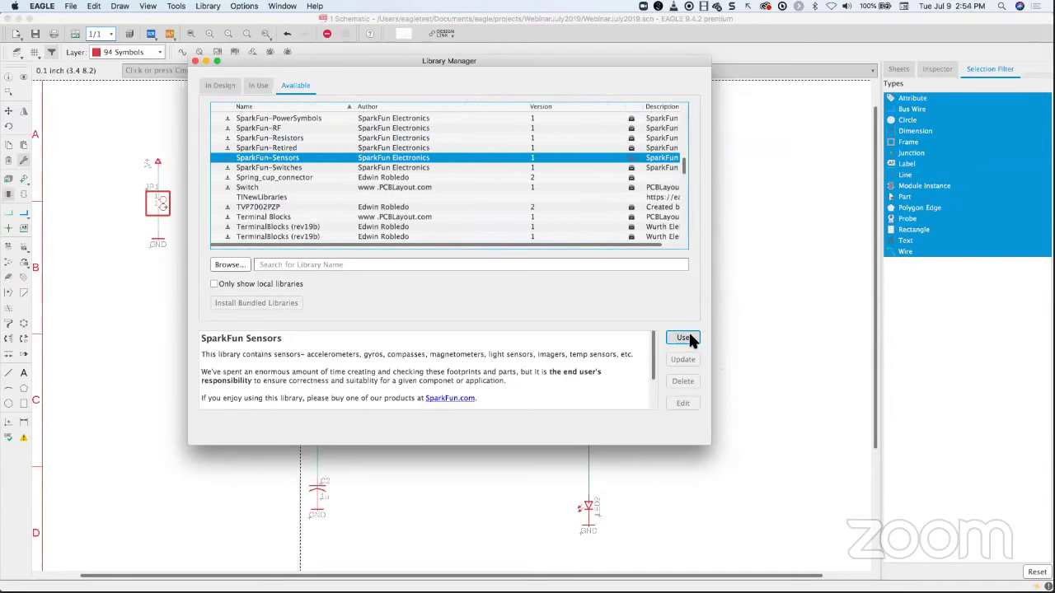